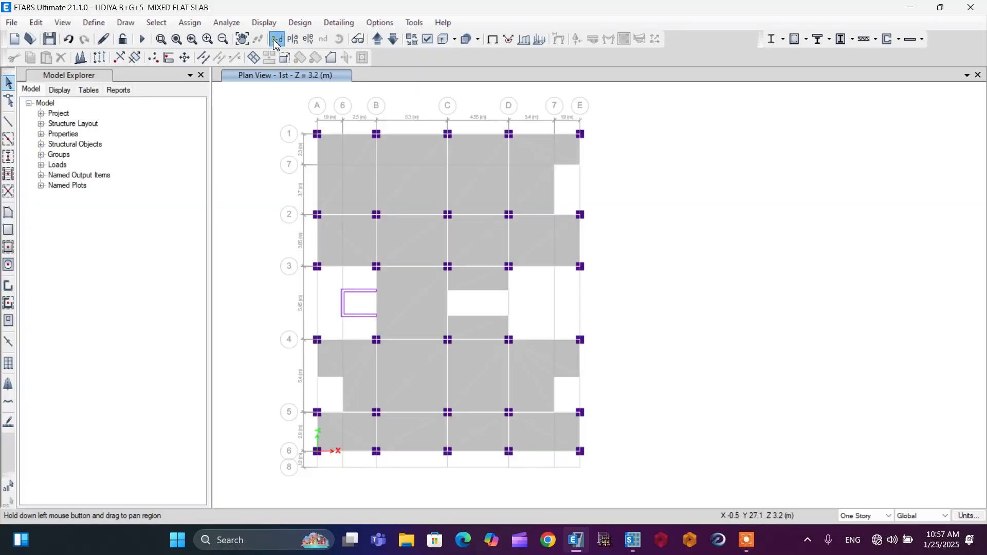
Show the whole building model in the 3D view
{"action": "left_click", "coordinate": [276, 40]}
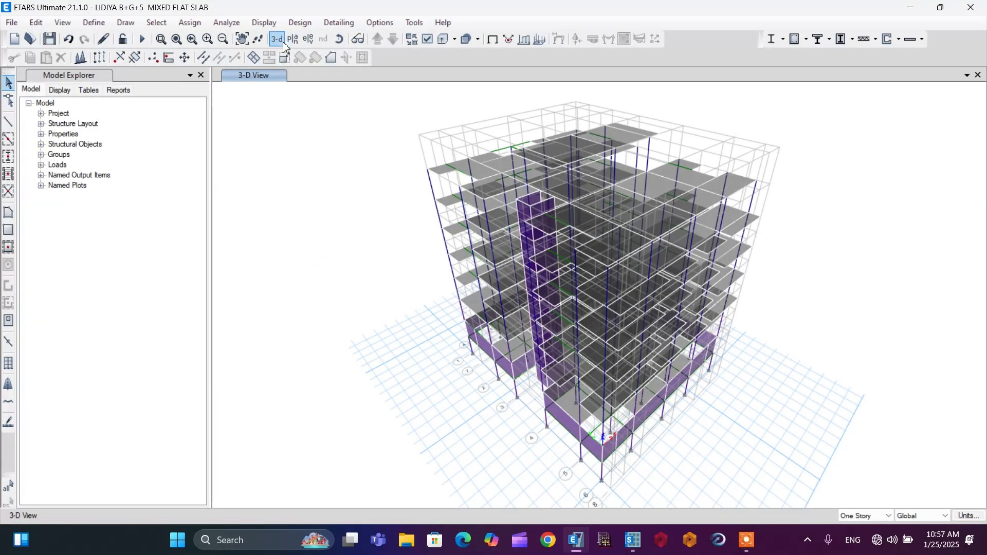
{"action": "left_click", "coordinate": [242, 39]}
{"action": "left_click_drag", "start_coordinate": [371, 176], "coordinate": [272, 184]}
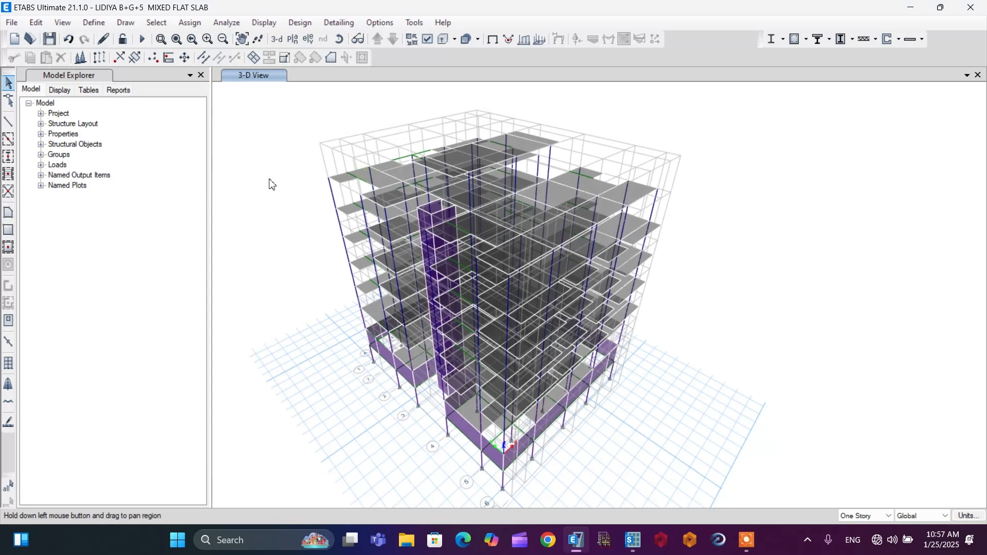
Display the plan view of the 1st story
{"action": "left_click", "coordinate": [293, 41]}
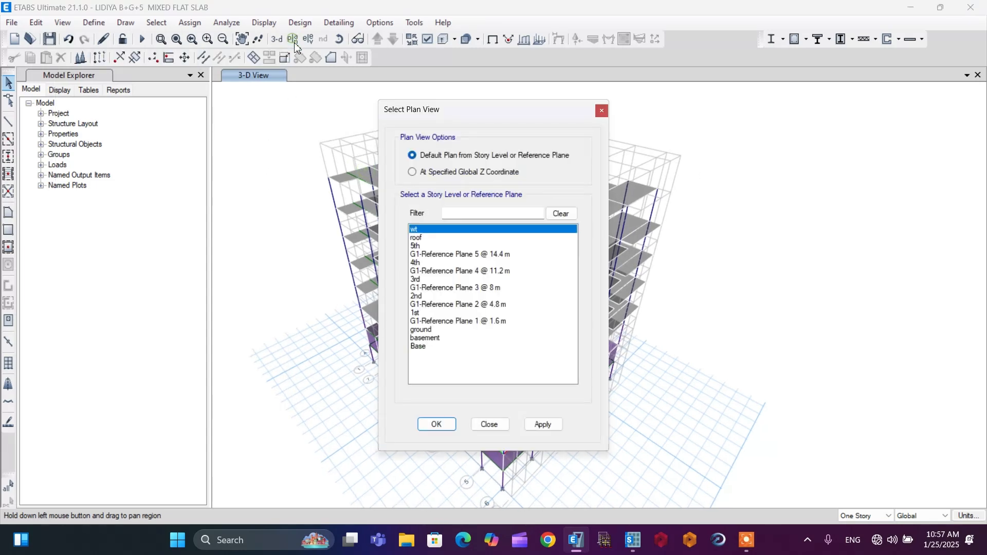
{"action": "left_click", "coordinate": [419, 313]}
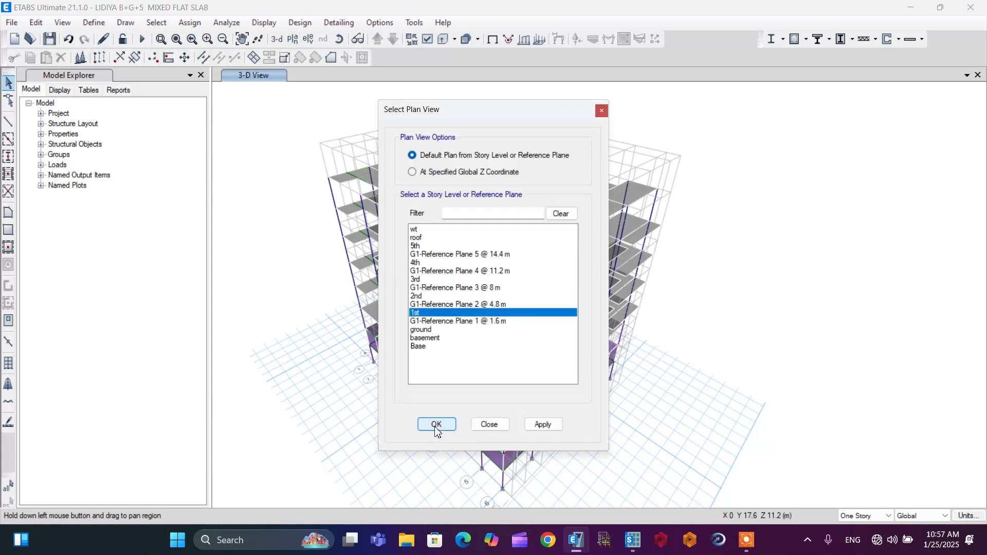
{"action": "left_click", "coordinate": [436, 425]}
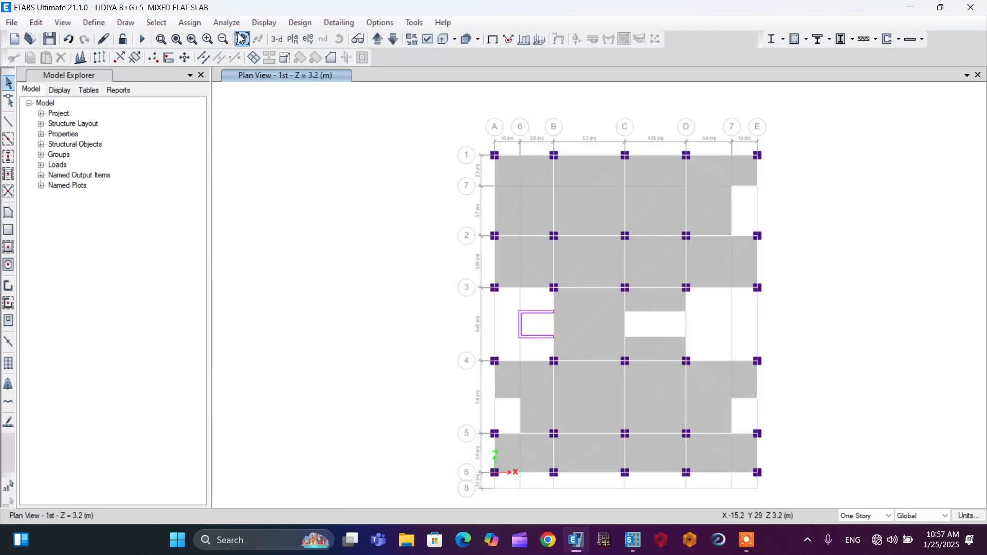
{"action": "left_click", "coordinate": [240, 38]}
{"action": "left_click_drag", "start_coordinate": [374, 194], "coordinate": [249, 188]}
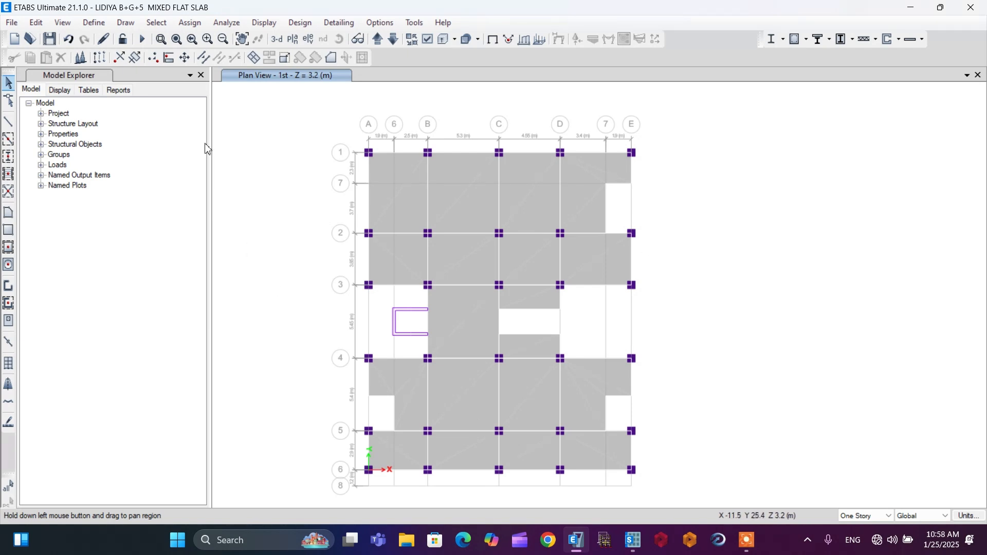
Review the list of defined load combinations, including the wind combinations and DEADtotal, and close it without changes
{"action": "left_click", "coordinate": [95, 24]}
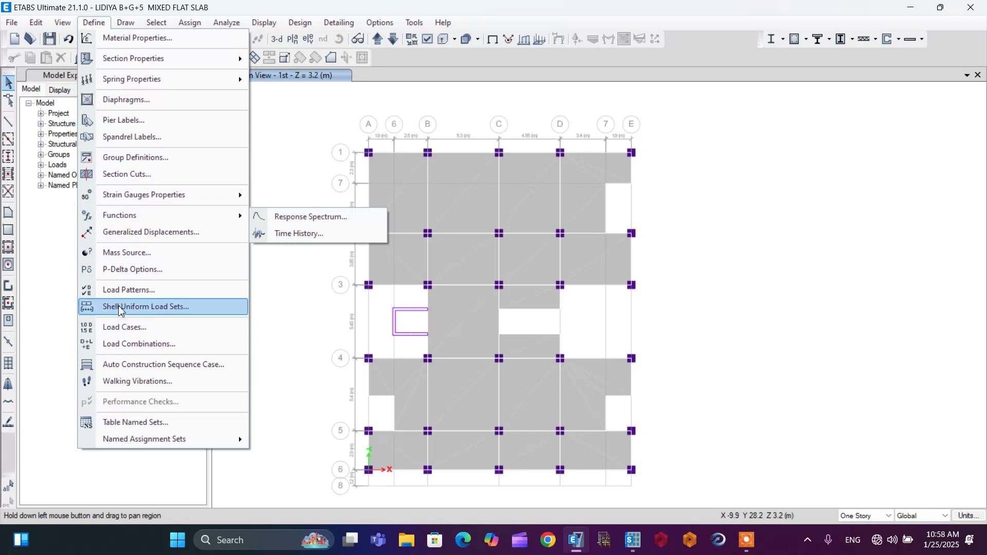
{"action": "left_click", "coordinate": [165, 343]}
{"action": "scroll", "coordinate": [413, 248], "scroll_direction": "down", "scroll_amount": 1}
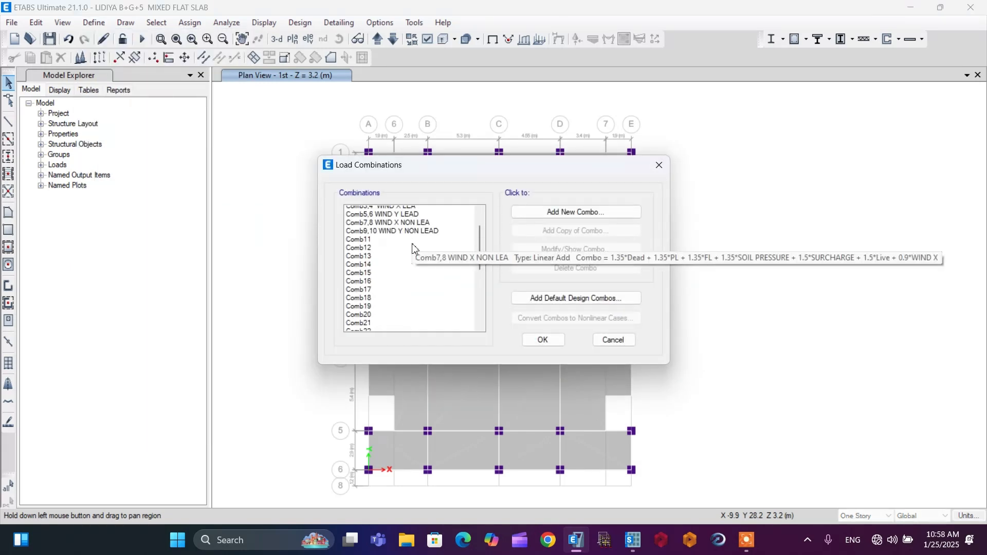
{"action": "scroll", "coordinate": [413, 252], "scroll_direction": "down", "scroll_amount": 7}
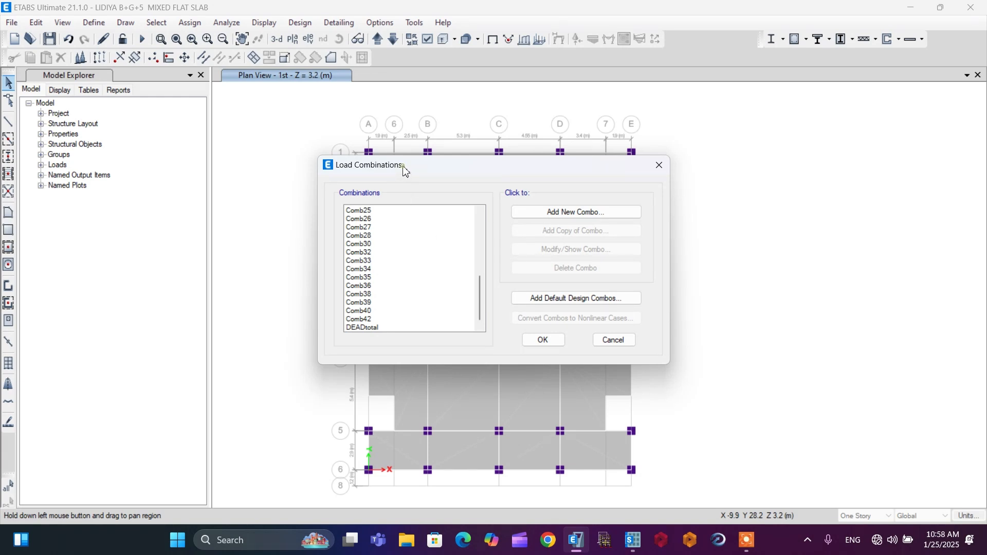
{"action": "left_click_drag", "start_coordinate": [407, 171], "coordinate": [137, 122]}
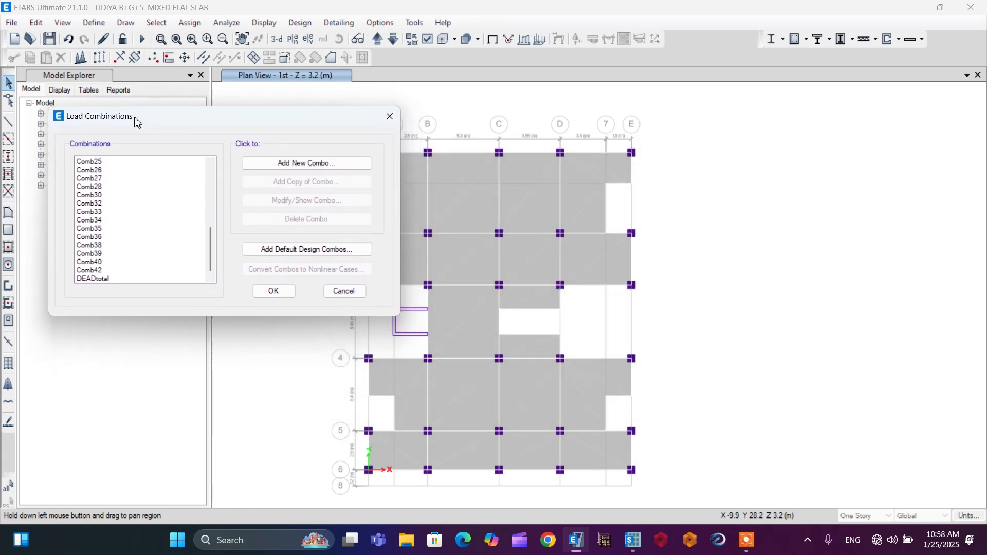
{"action": "scroll", "coordinate": [140, 203], "scroll_direction": "up", "scroll_amount": 5}
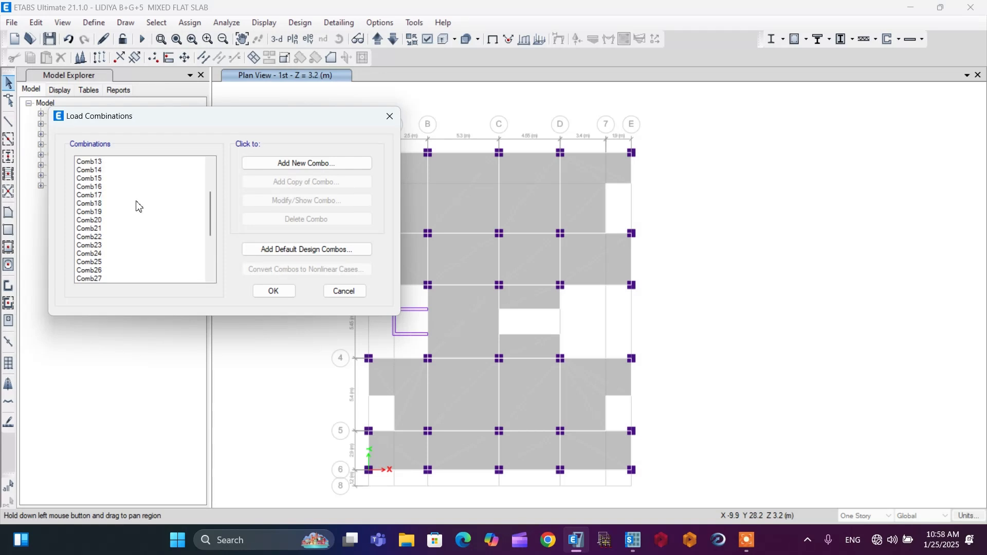
{"action": "scroll", "coordinate": [138, 206], "scroll_direction": "up", "scroll_amount": 3}
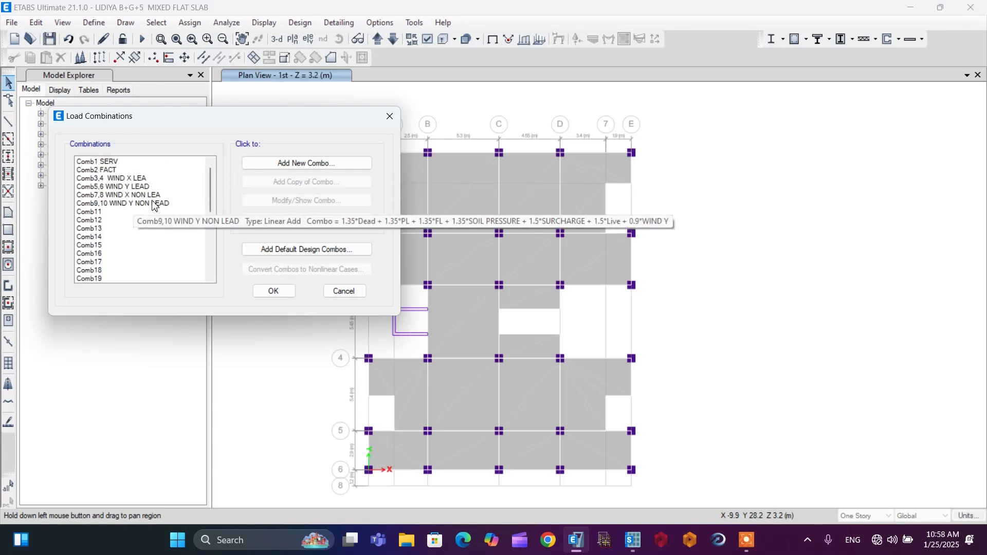
{"action": "scroll", "coordinate": [155, 214], "scroll_direction": "down", "scroll_amount": 6}
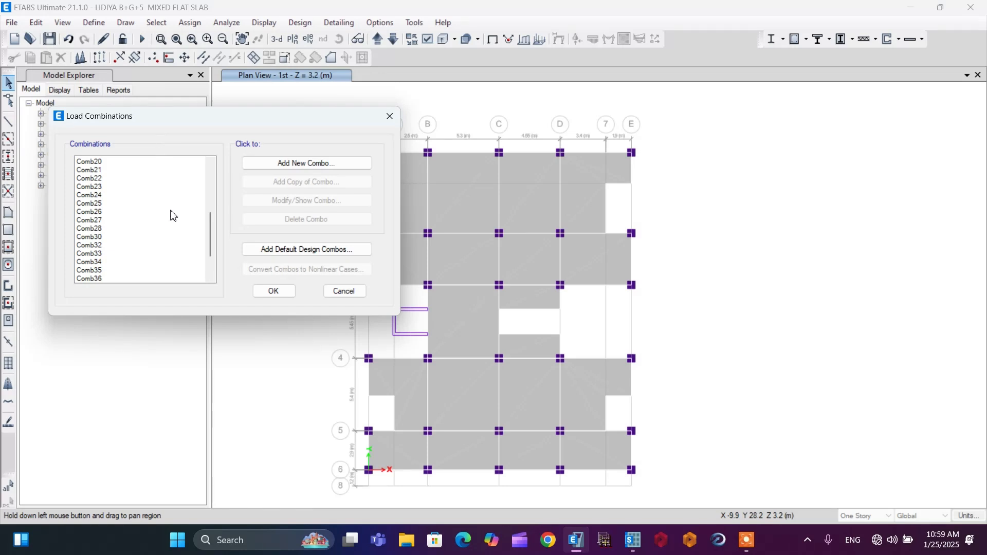
{"action": "scroll", "coordinate": [171, 215], "scroll_direction": "down", "scroll_amount": 2}
{"action": "left_click", "coordinate": [389, 116]}
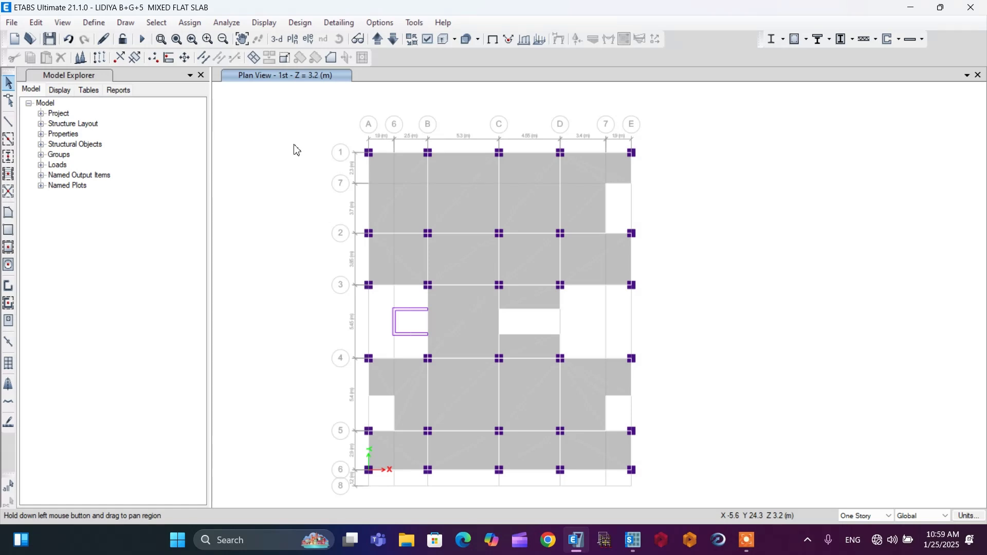
Return to the 3D view of the building and run the structural analysis
{"action": "left_click", "coordinate": [284, 44]}
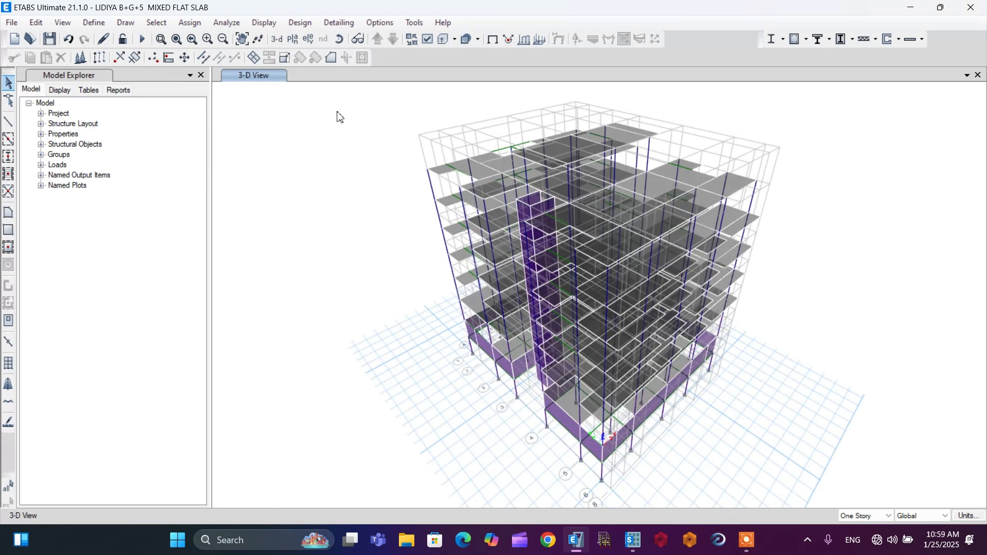
{"action": "left_click", "coordinate": [242, 39]}
{"action": "left_click_drag", "start_coordinate": [348, 161], "coordinate": [234, 189]}
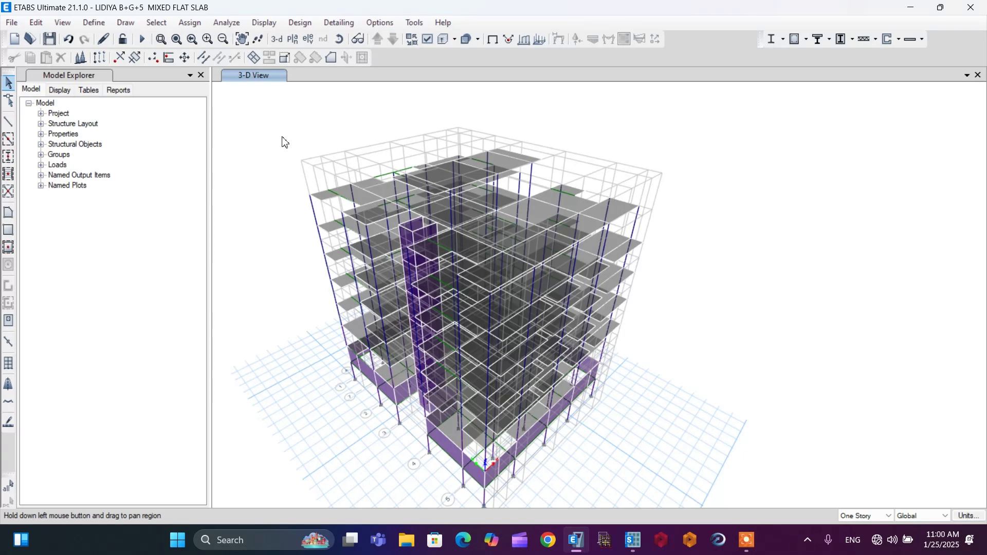
{"action": "left_click", "coordinate": [226, 23]}
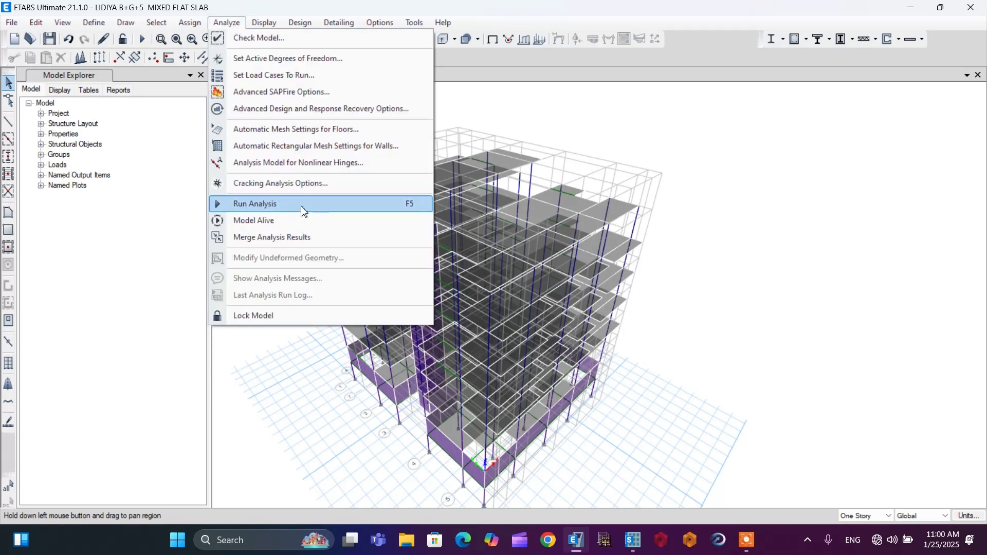
{"action": "left_click", "coordinate": [270, 206]}
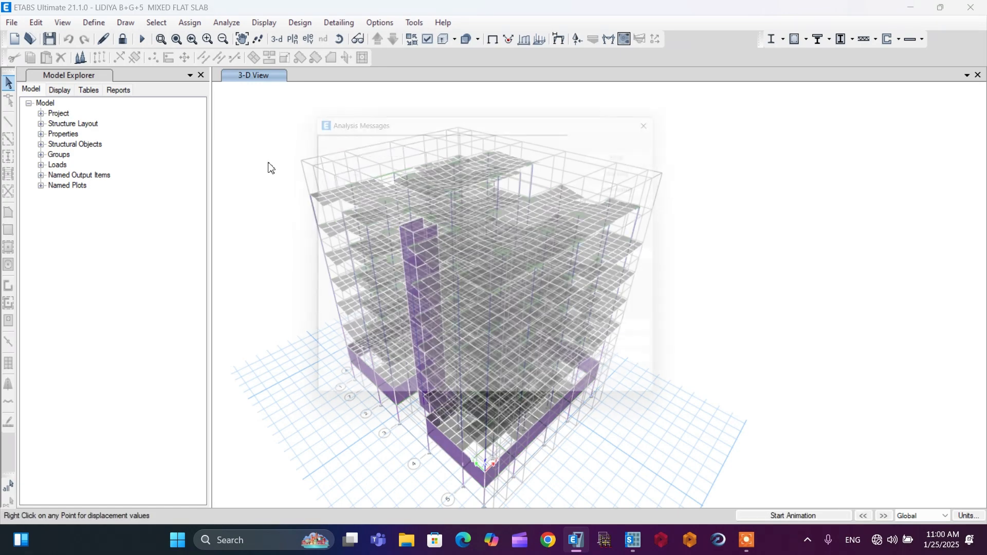
{"action": "left_click", "coordinate": [761, 116]}
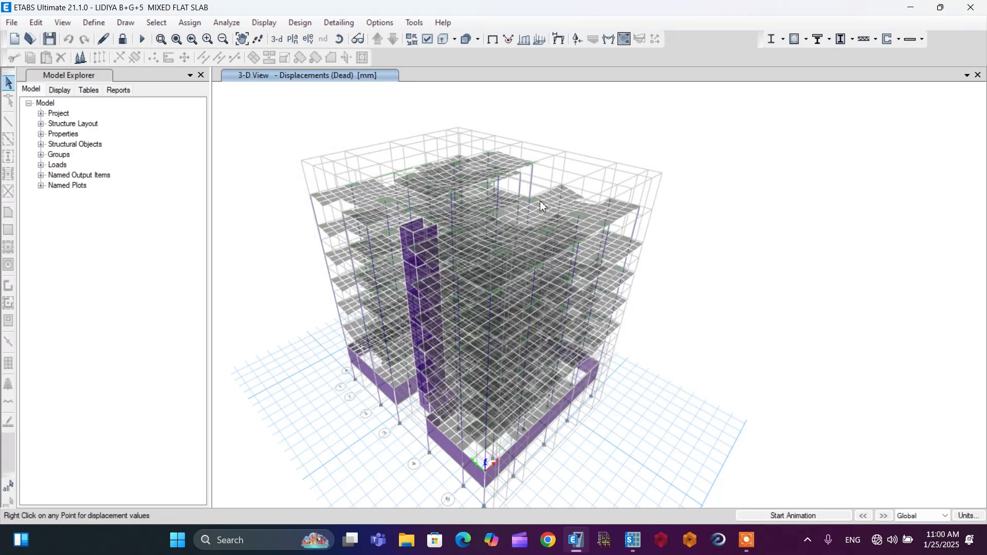
Check the design code and factors in the concrete frame design preferences, leaving them without changes
{"action": "left_click", "coordinate": [306, 24]}
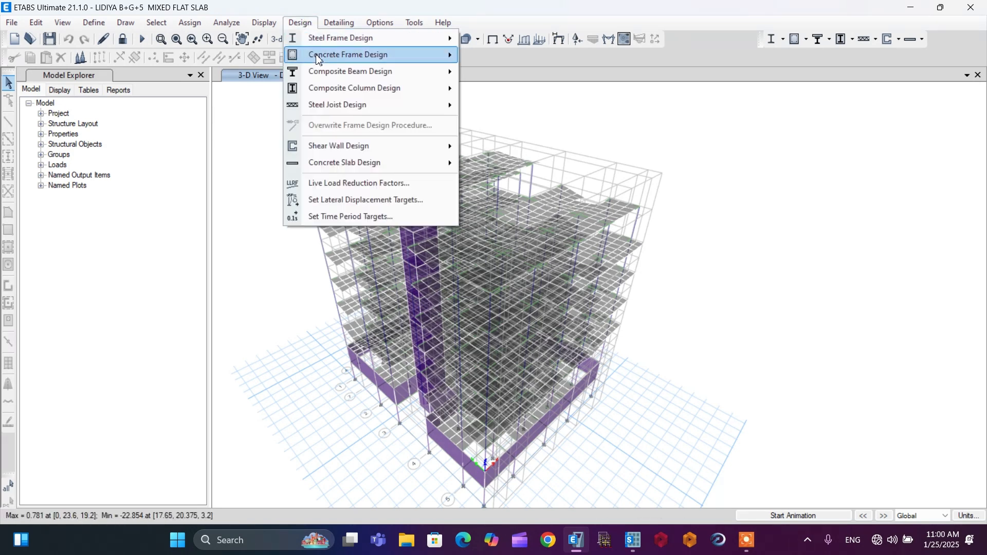
{"action": "mouse_move", "coordinate": [317, 58]}
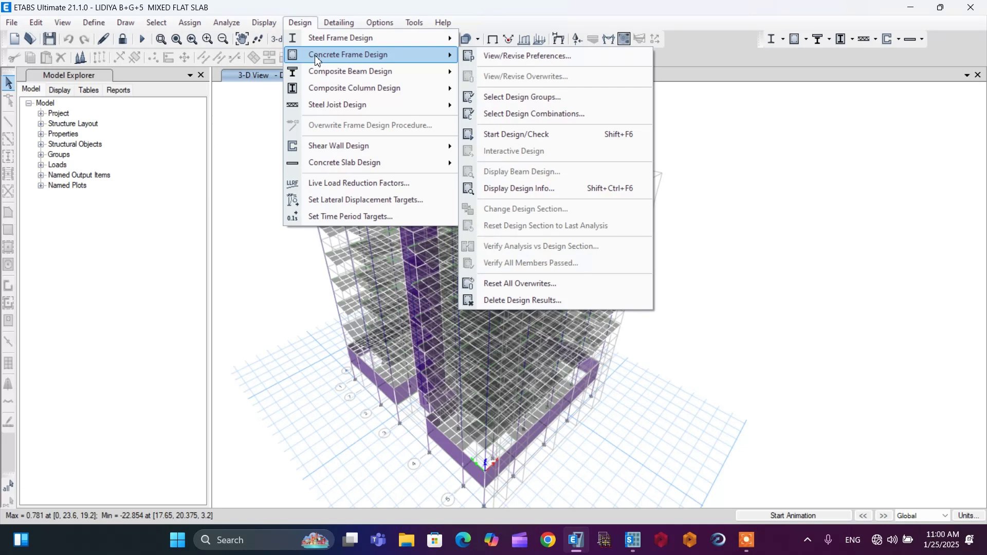
{"action": "left_click", "coordinate": [492, 56]}
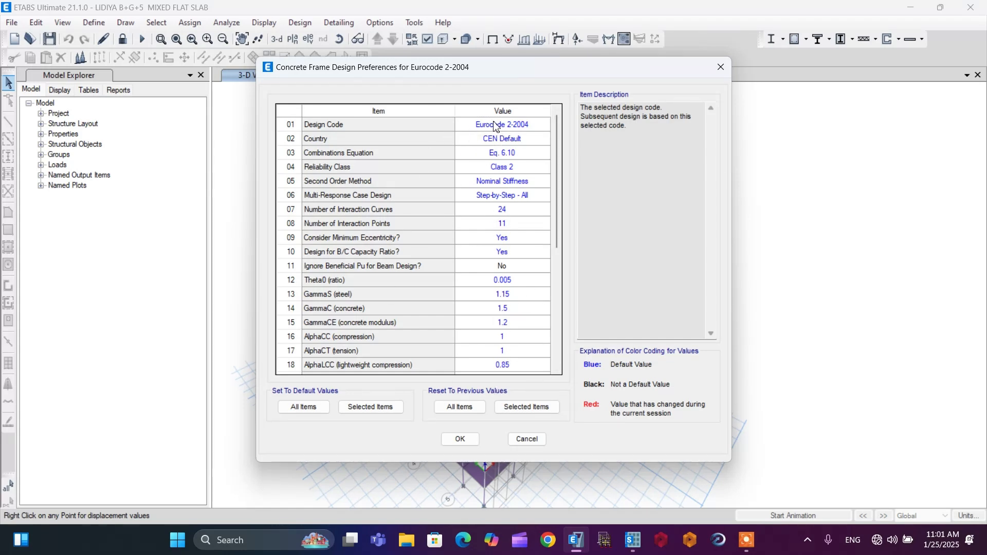
{"action": "key", "text": "Escape"}
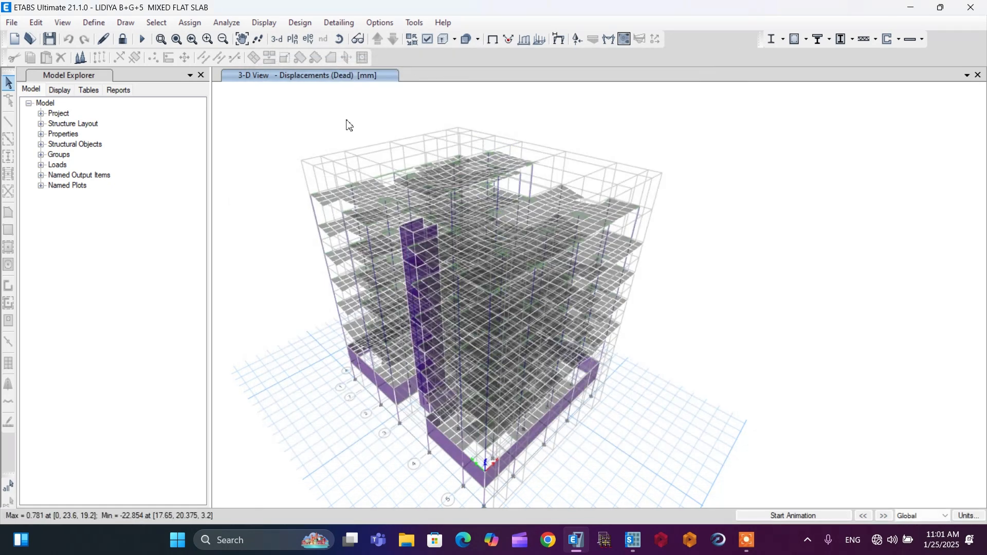
Add the DEADtotal combination to the strength design combinations for concrete frame design
{"action": "left_click", "coordinate": [298, 24]}
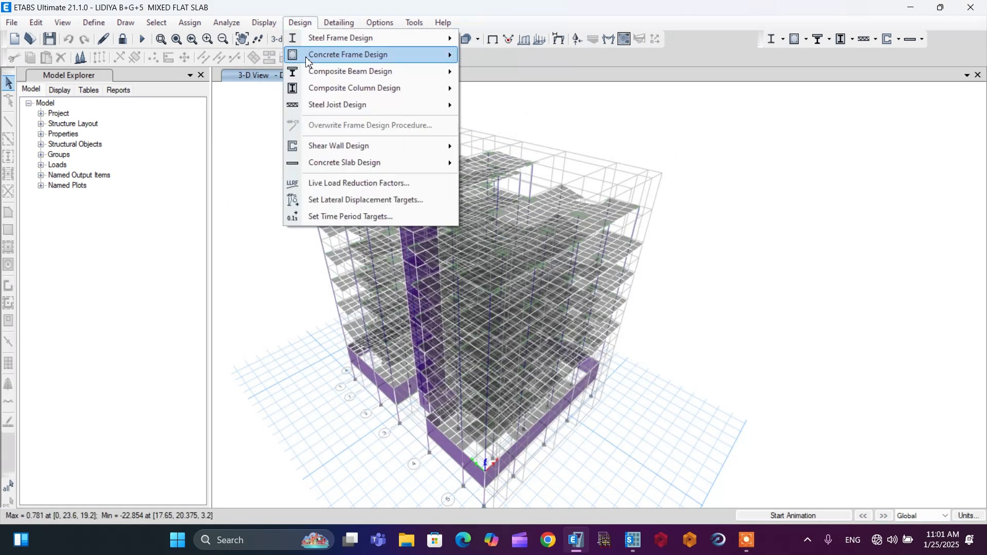
{"action": "mouse_move", "coordinate": [305, 56]}
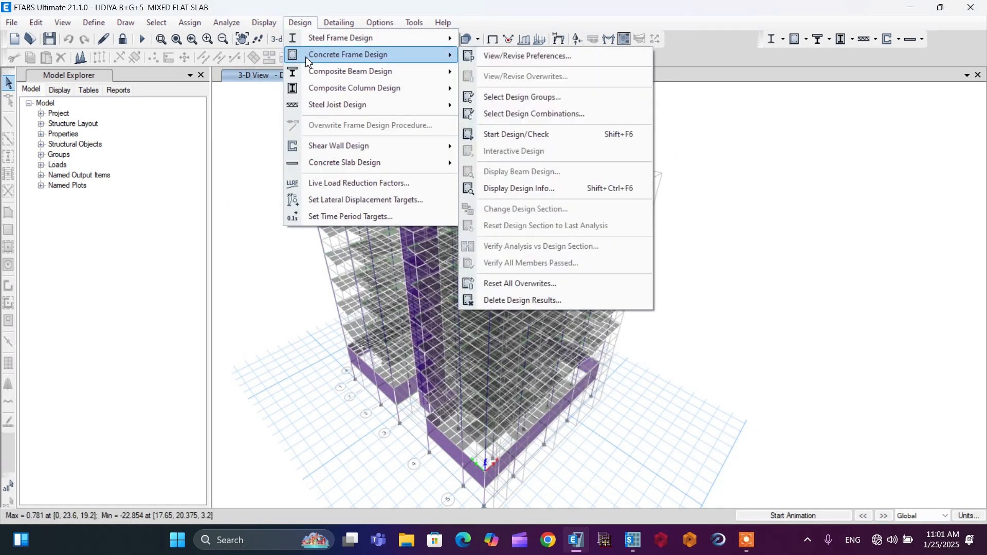
{"action": "left_click", "coordinate": [532, 114]}
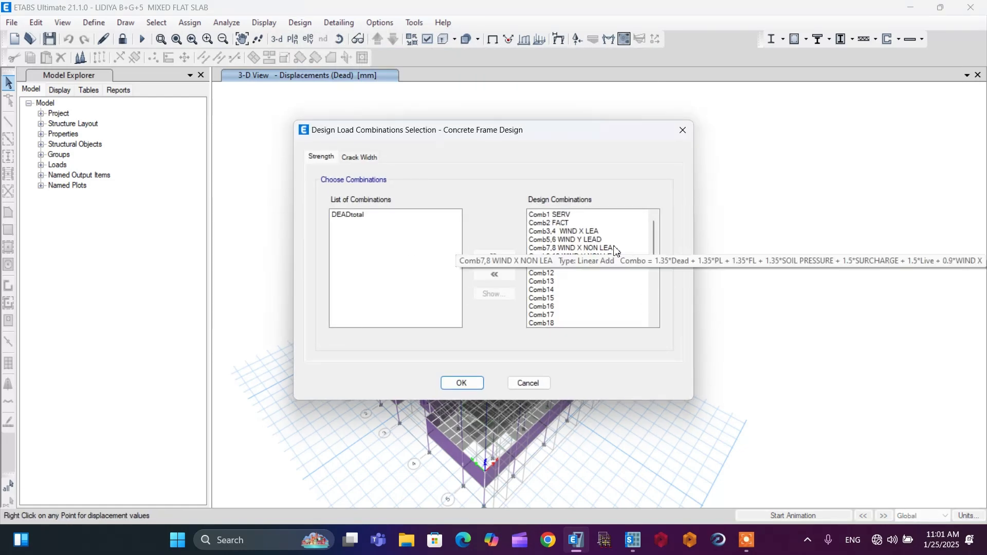
{"action": "left_click", "coordinate": [348, 215]}
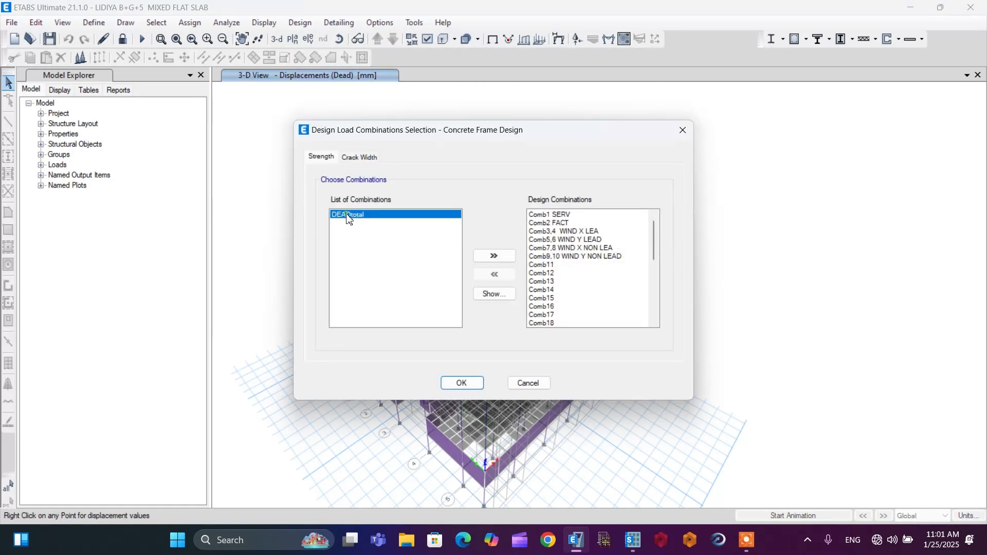
{"action": "left_click", "coordinate": [493, 255]}
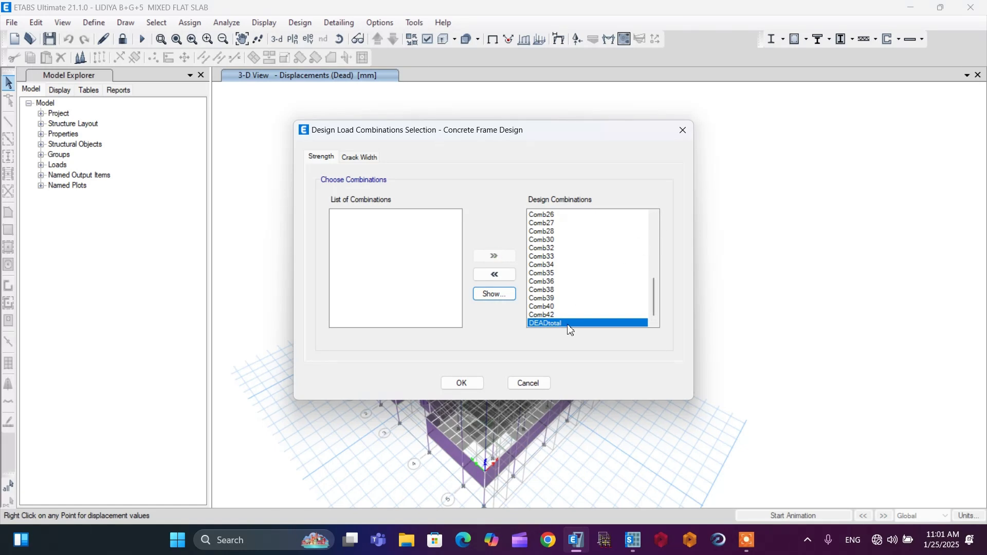
{"action": "scroll", "coordinate": [577, 251], "scroll_direction": "up", "scroll_amount": 9}
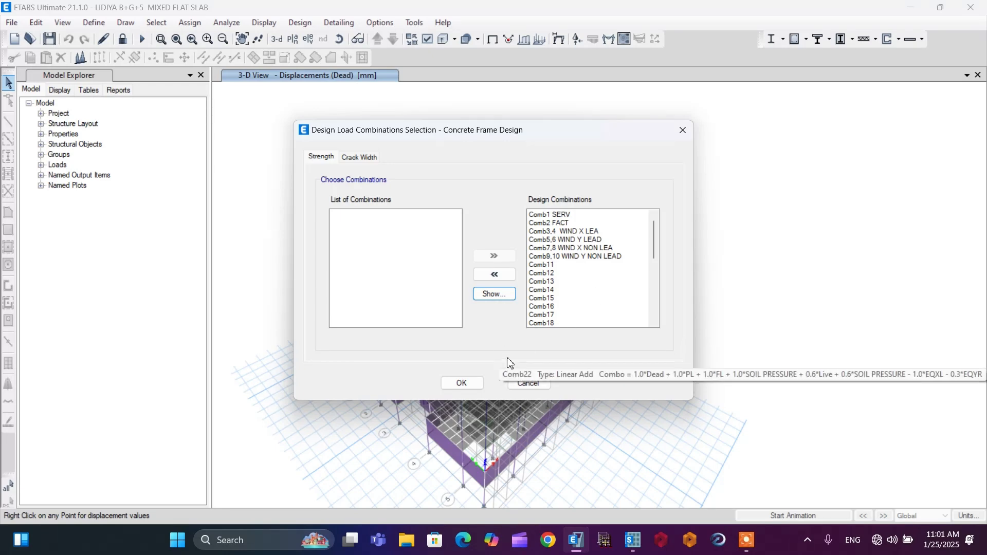
{"action": "left_click", "coordinate": [462, 383]}
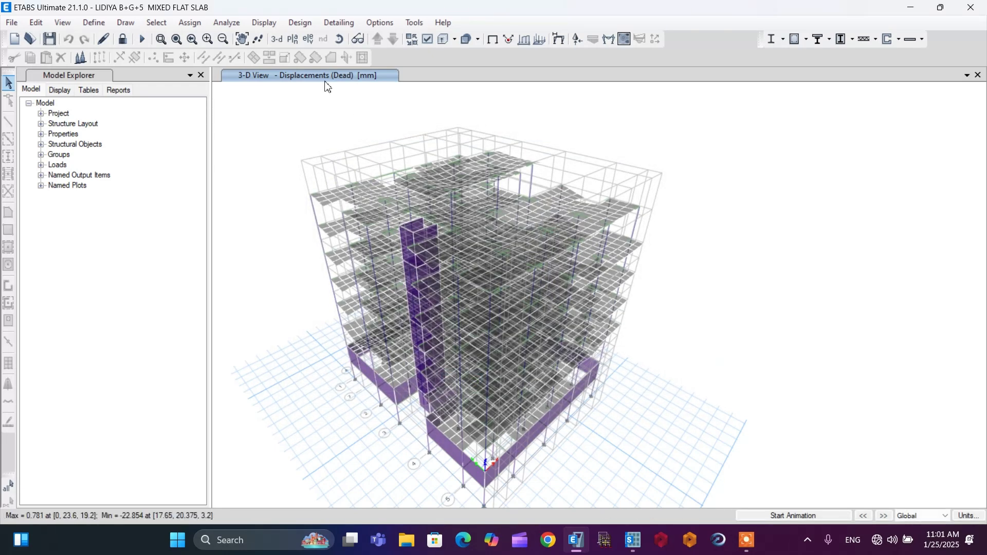
Run the concrete frame design check on the whole building
{"action": "left_click", "coordinate": [300, 23]}
{"action": "mouse_move", "coordinate": [307, 64]}
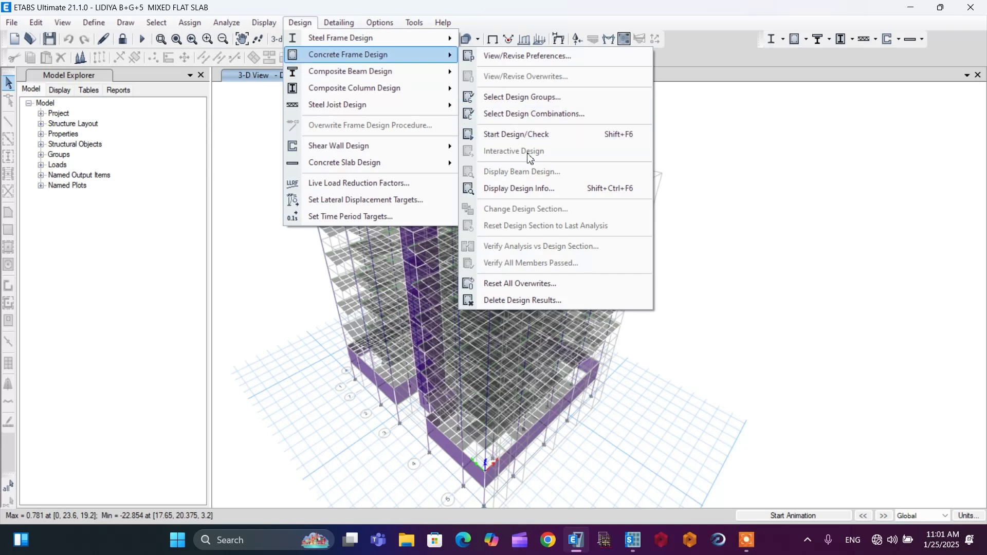
{"action": "left_click", "coordinate": [510, 134]}
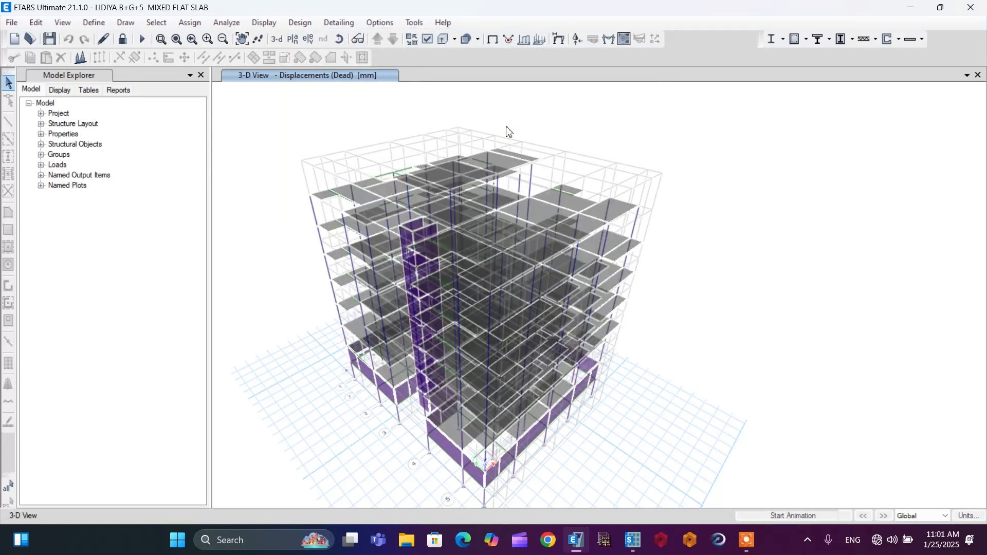
{"action": "left_click_drag", "start_coordinate": [649, 324], "coordinate": [770, 269]}
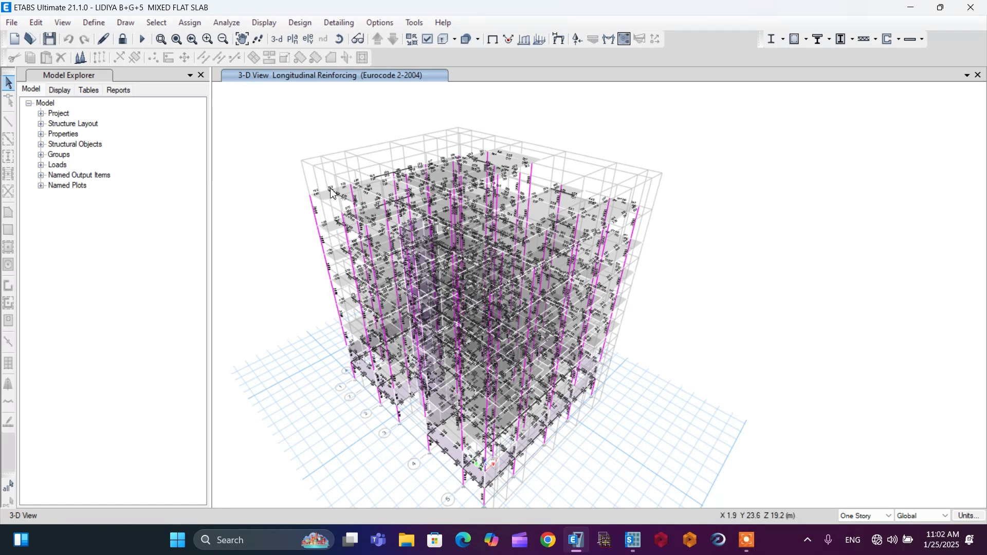
Verify whether all concrete frame members pass the design check
{"action": "left_click", "coordinate": [303, 25]}
{"action": "mouse_move", "coordinate": [311, 60]}
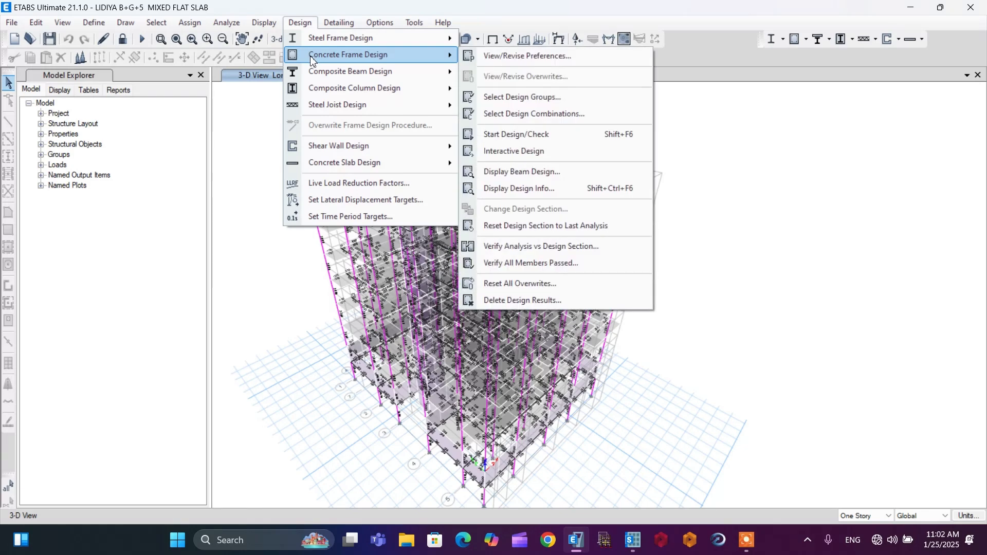
{"action": "left_click", "coordinate": [510, 268]}
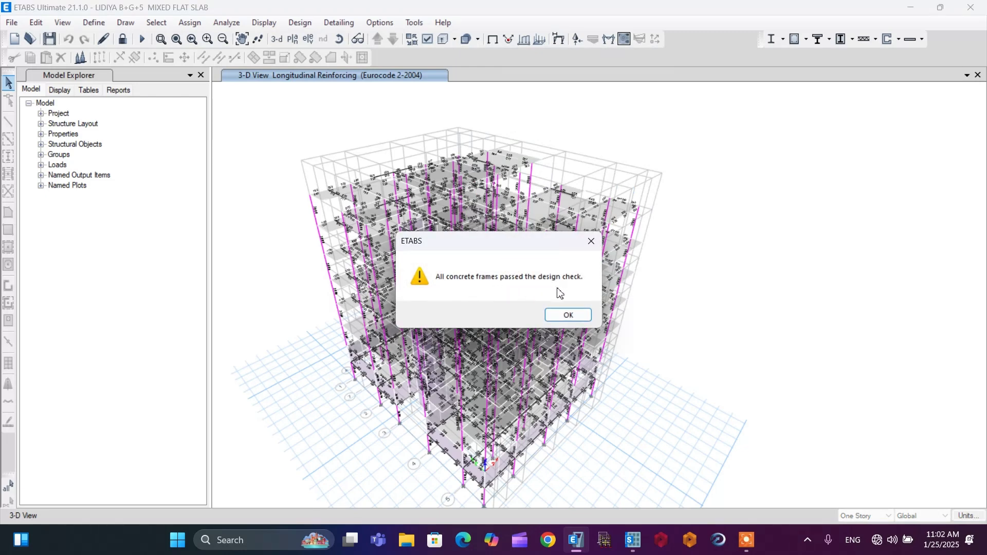
Close the design check result and unlock the model, accepting deletion of the analysis results
{"action": "left_click", "coordinate": [569, 316]}
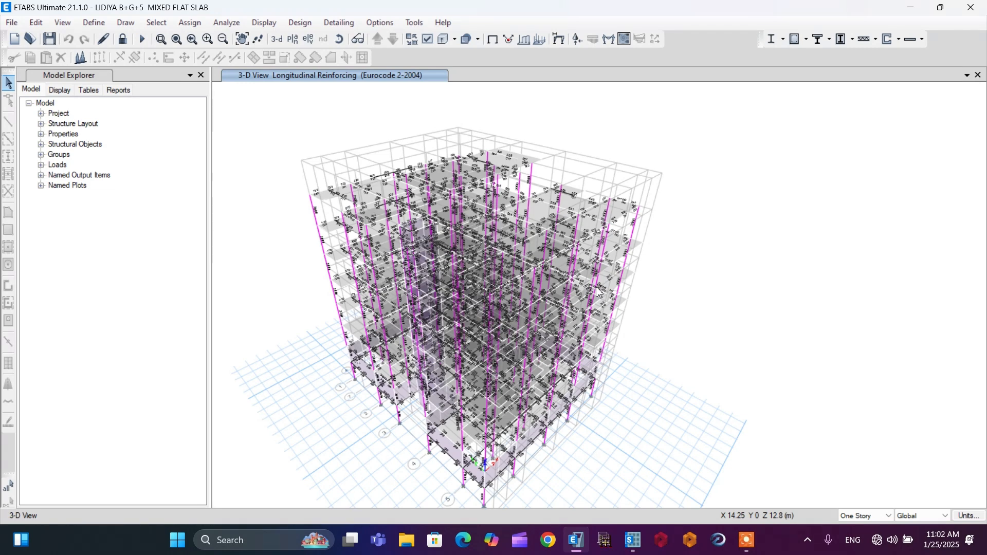
{"action": "left_click", "coordinate": [123, 39]}
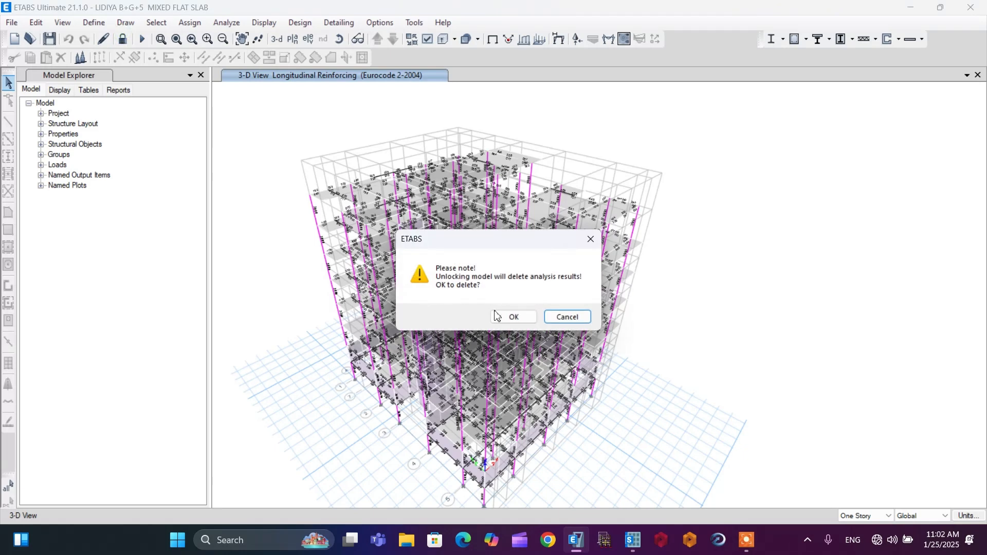
{"action": "left_click", "coordinate": [510, 317]}
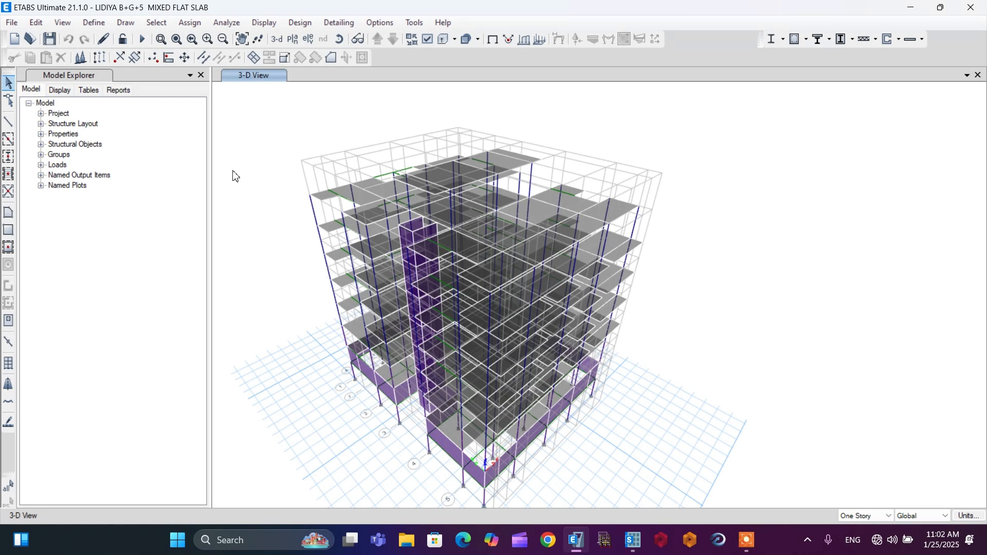
Start exporting a story as a SAFE V12 .f2k file and choose the 1st story
{"action": "left_click", "coordinate": [11, 23]}
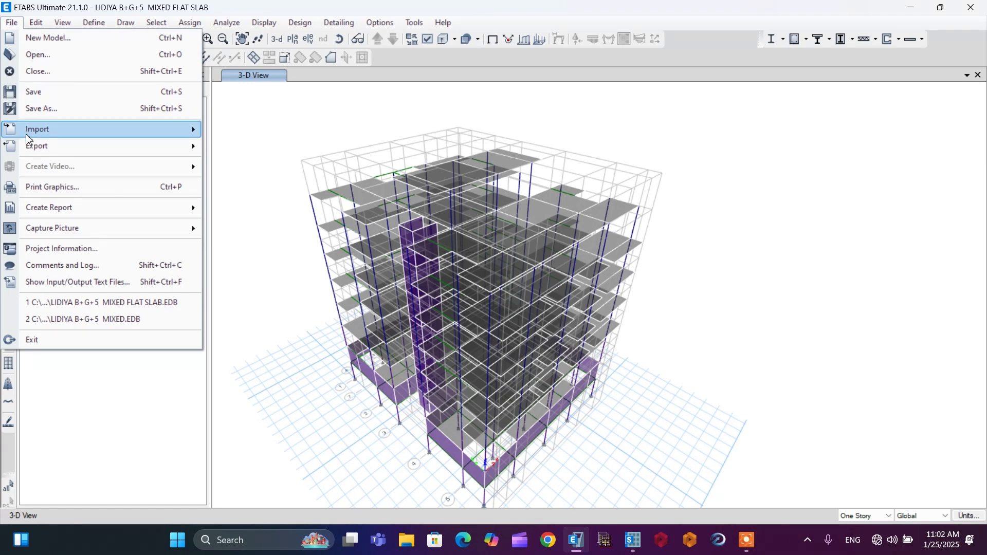
{"action": "mouse_move", "coordinate": [41, 154]}
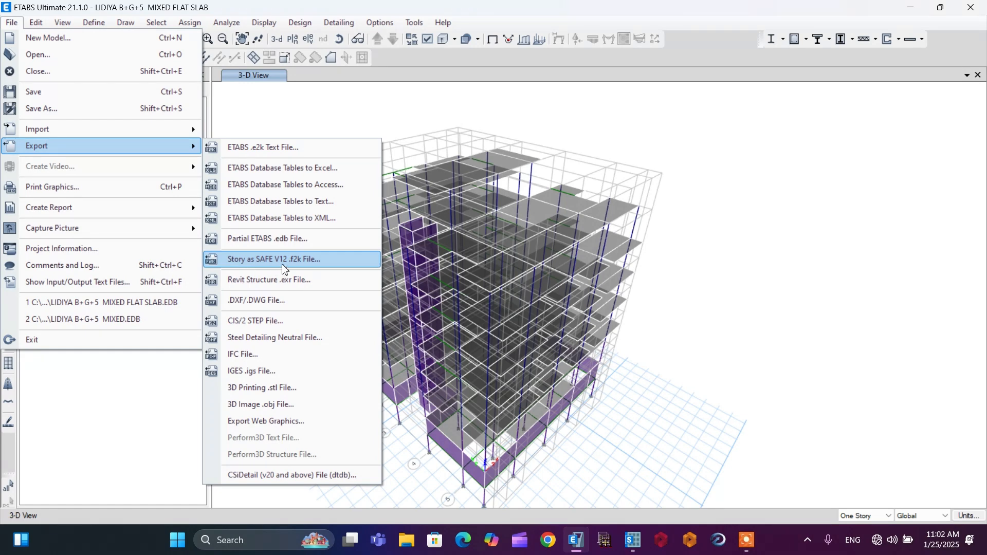
{"action": "left_click", "coordinate": [318, 267]}
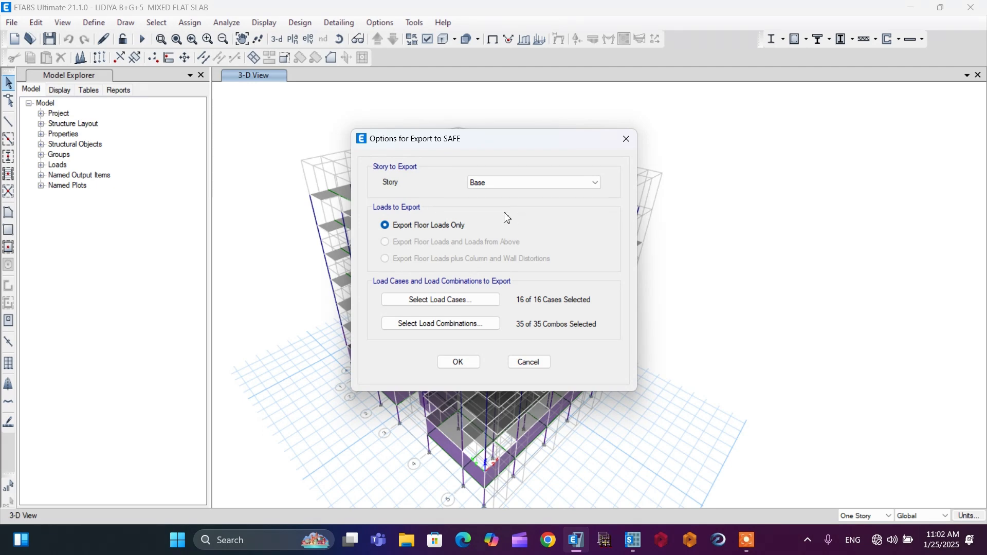
{"action": "left_click", "coordinate": [491, 184]}
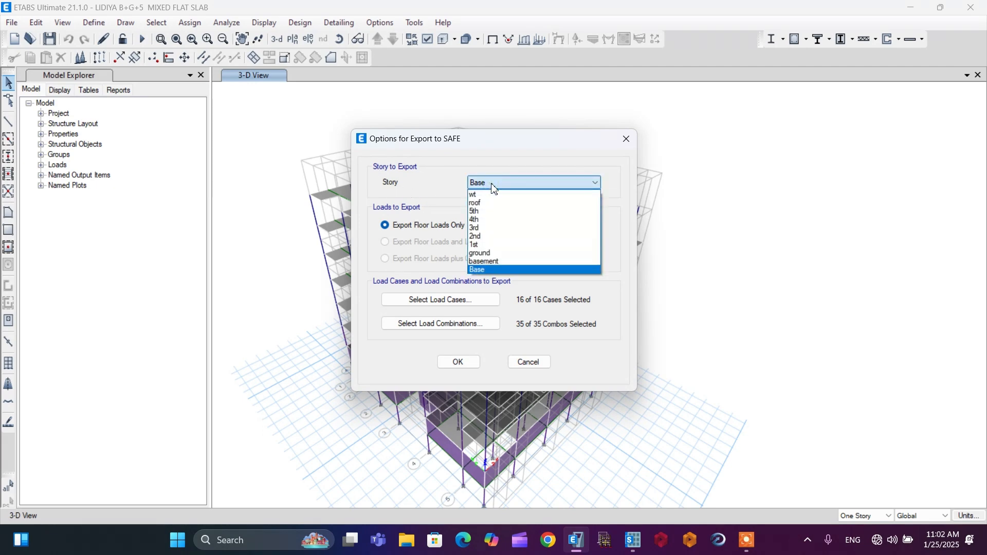
{"action": "left_click", "coordinate": [501, 245]}
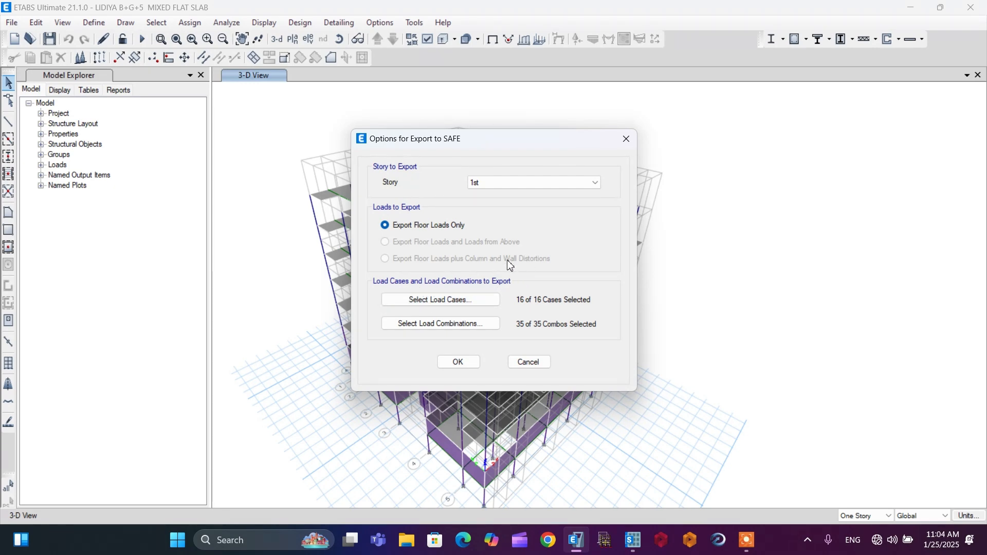
Keep all load cases and all load combinations selected for the floor-loads-only SAFE export and accept the options
{"action": "left_click", "coordinate": [465, 301]}
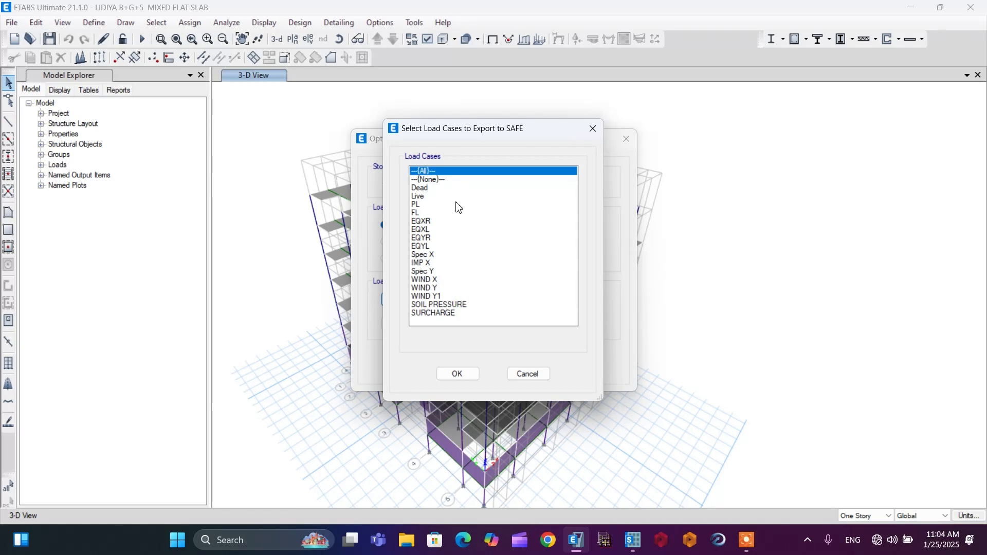
{"action": "left_click", "coordinate": [458, 374]}
{"action": "left_click", "coordinate": [463, 325]}
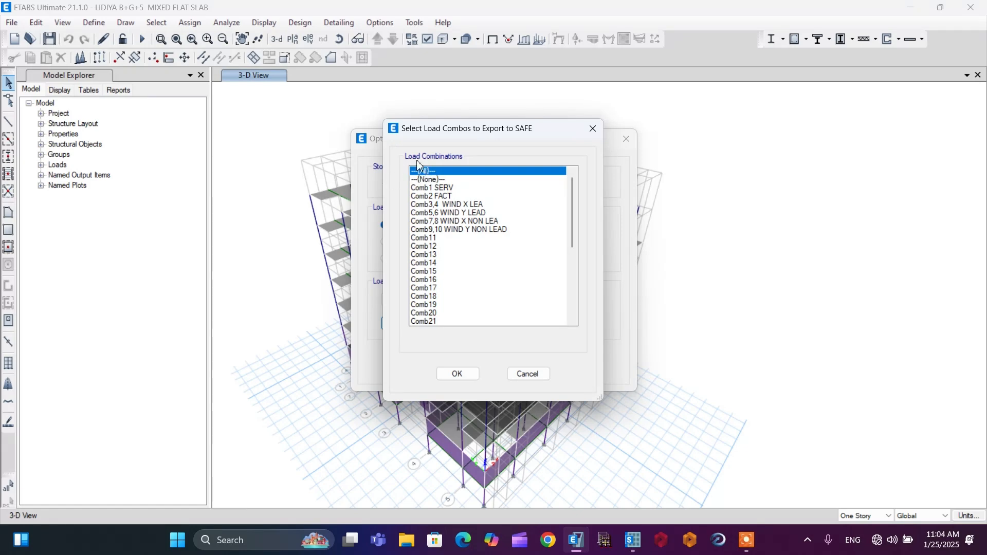
{"action": "left_click", "coordinate": [457, 374]}
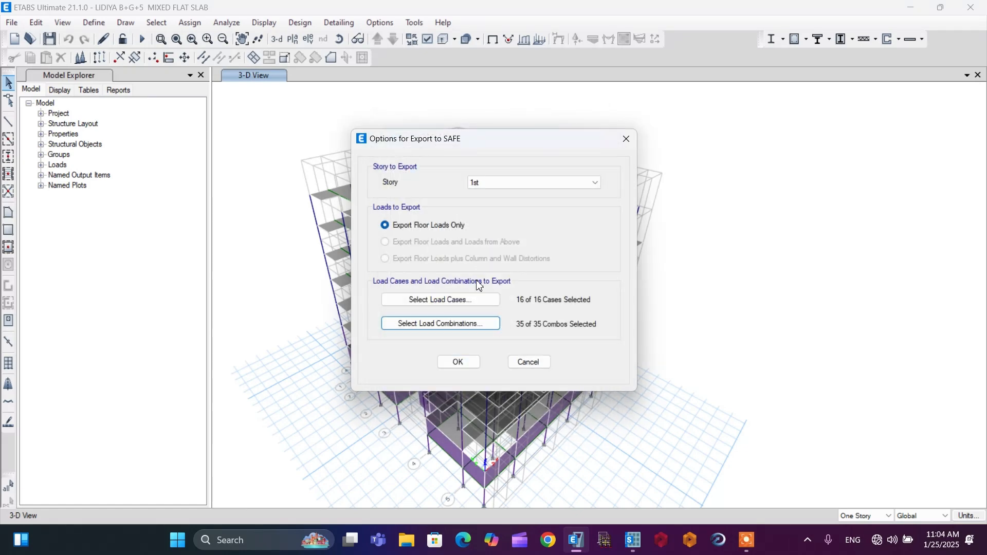
{"action": "left_click", "coordinate": [456, 363]}
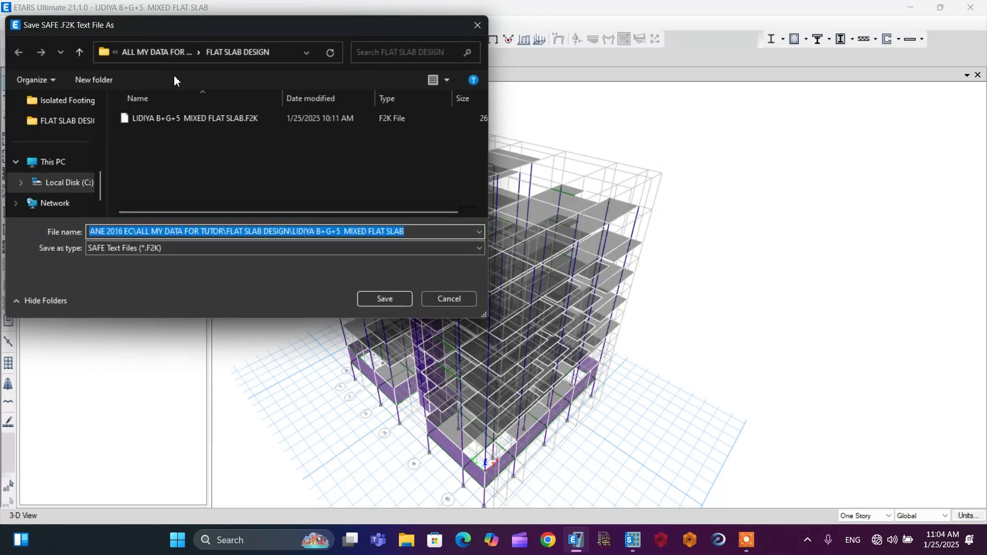
Save the SAFE text file in the FLAT SLAB DESIGN folder, adding "DESIGN 1" after "MIXED FLAT SLAB" in its name
{"action": "left_click", "coordinate": [149, 52]}
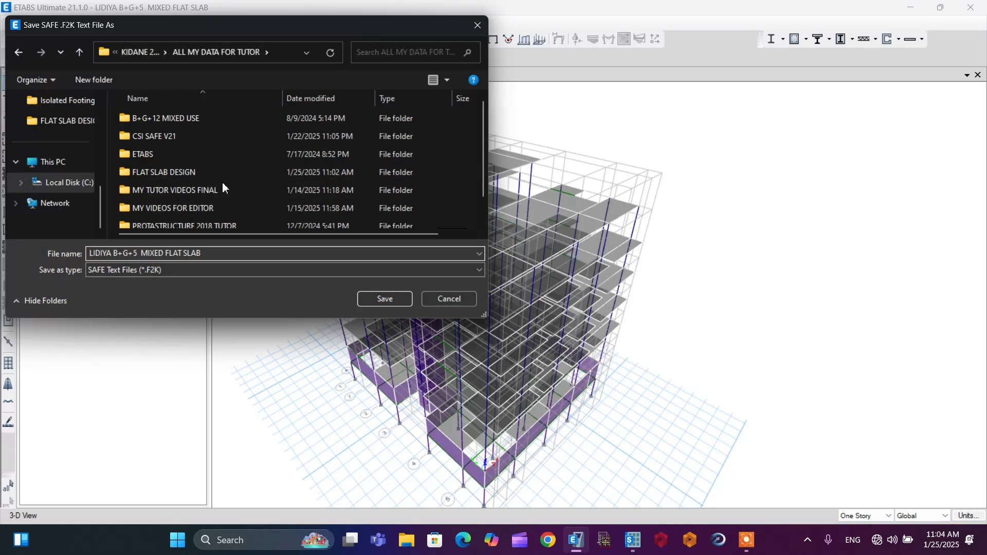
{"action": "double_click", "coordinate": [155, 172]}
{"action": "left_click", "coordinate": [150, 123]}
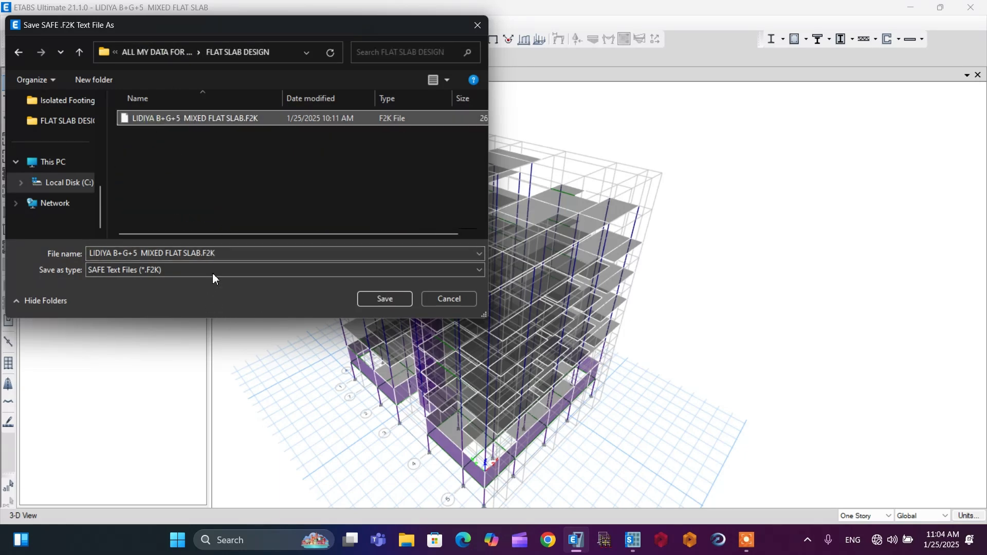
{"action": "left_click", "coordinate": [202, 254]}
{"action": "left_click", "coordinate": [201, 254]}
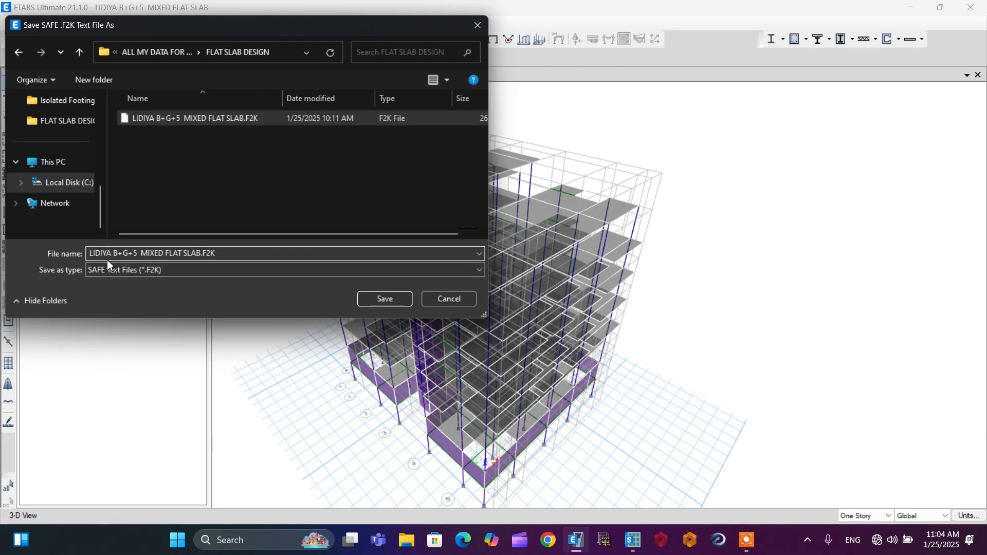
{"action": "left_click", "coordinate": [137, 254]}
{"action": "type", "text": "desi"}
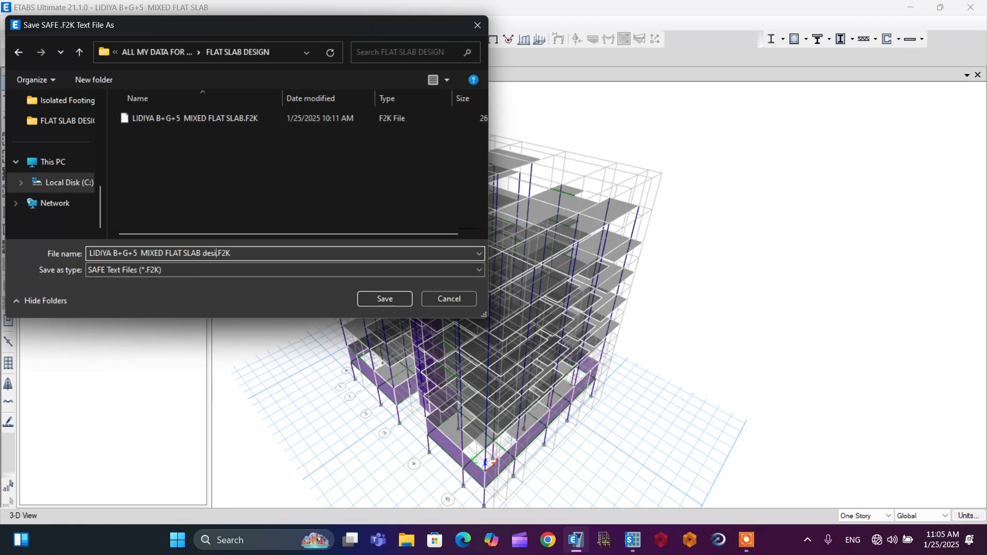
{"action": "type", "text": "gn"}
{"action": "key", "text": "BackSpace"}
{"action": "key", "text": "BackSpace"}
{"action": "key", "text": "BackSpace"}
{"action": "key", "text": "BackSpace"}
{"action": "key", "text": "BackSpace"}
{"action": "key", "text": "BackSpace"}
{"action": "type", "text": "DESIGN"}
{"action": "left_click", "coordinate": [372, 299]}
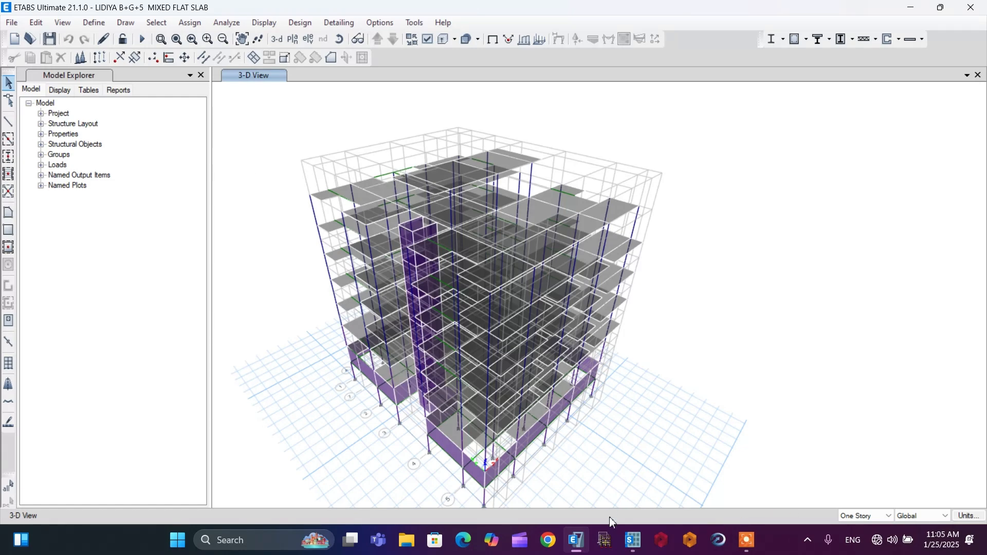
Switch to SAFE and import the .f2k text file whose name ends in "MIXED FLAT SLAB DESIGN 1"
{"action": "left_click", "coordinate": [634, 539]}
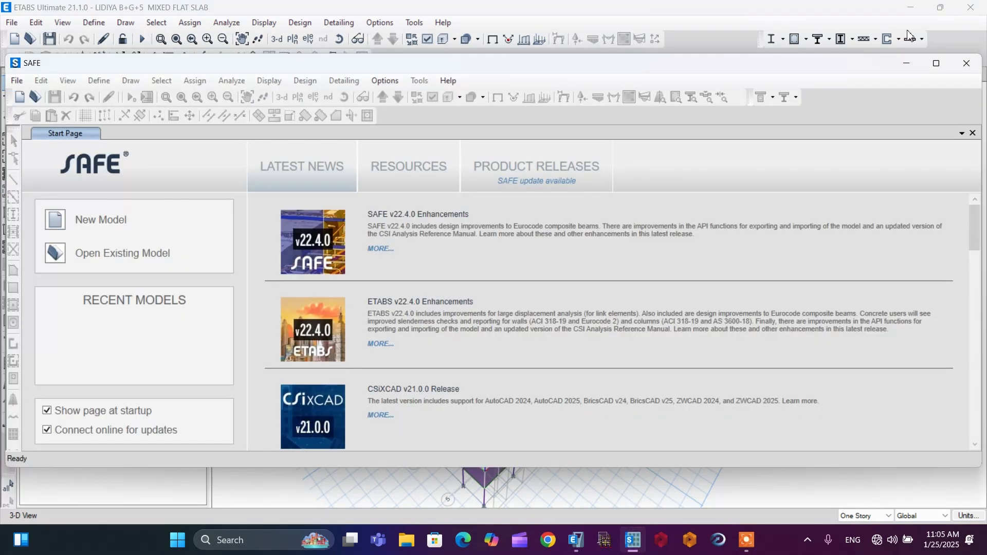
{"action": "left_click", "coordinate": [936, 64]}
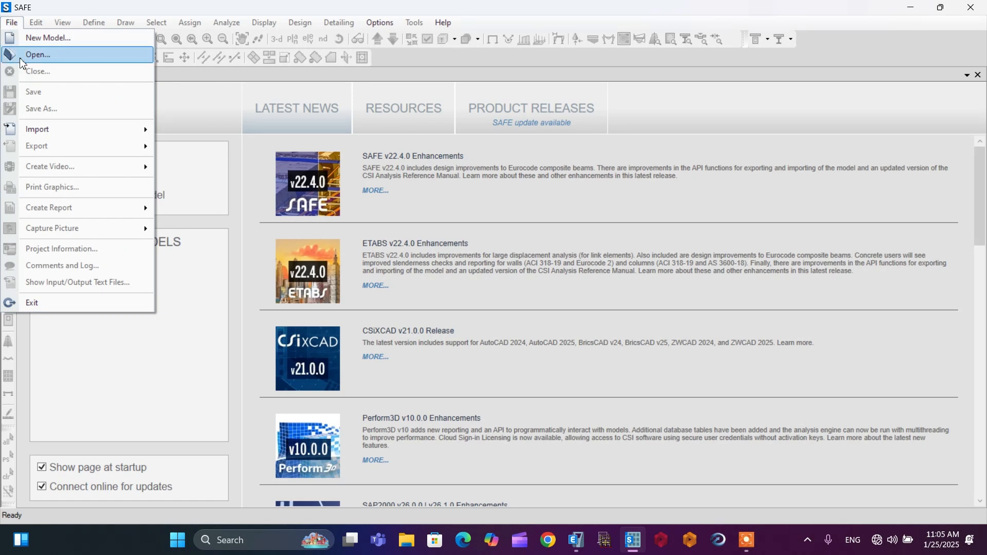
{"action": "mouse_move", "coordinate": [32, 134]}
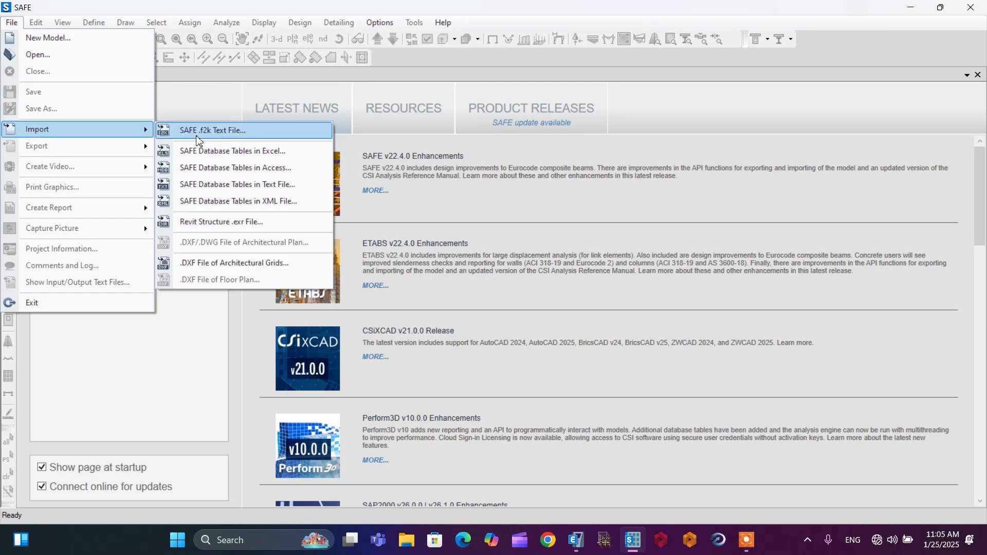
{"action": "left_click", "coordinate": [220, 132]}
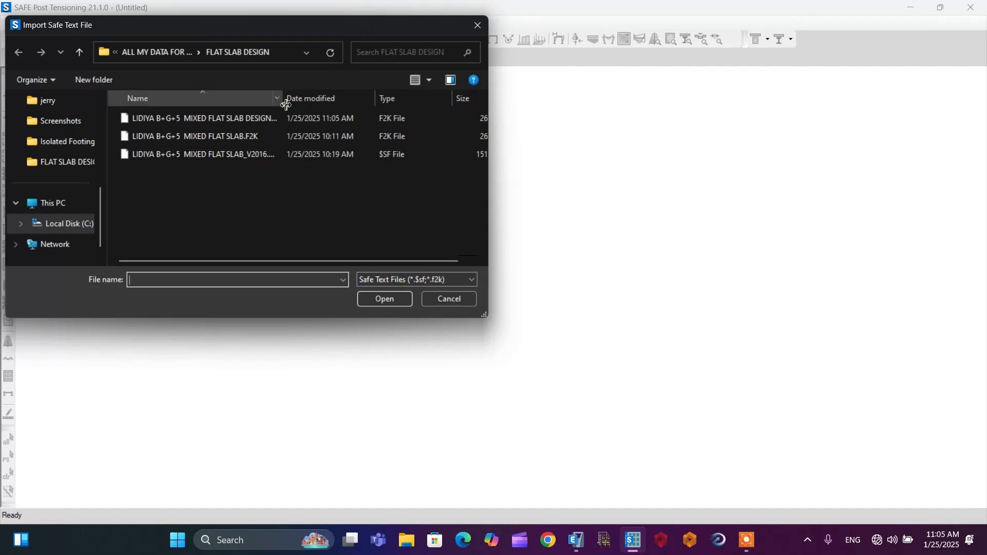
{"action": "left_click_drag", "start_coordinate": [283, 100], "coordinate": [326, 111]}
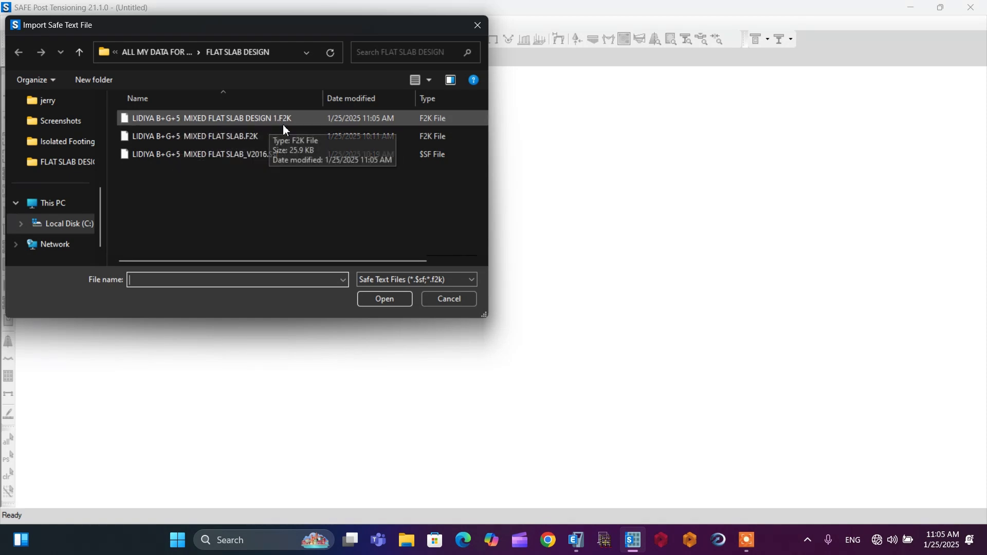
{"action": "left_click", "coordinate": [262, 123]}
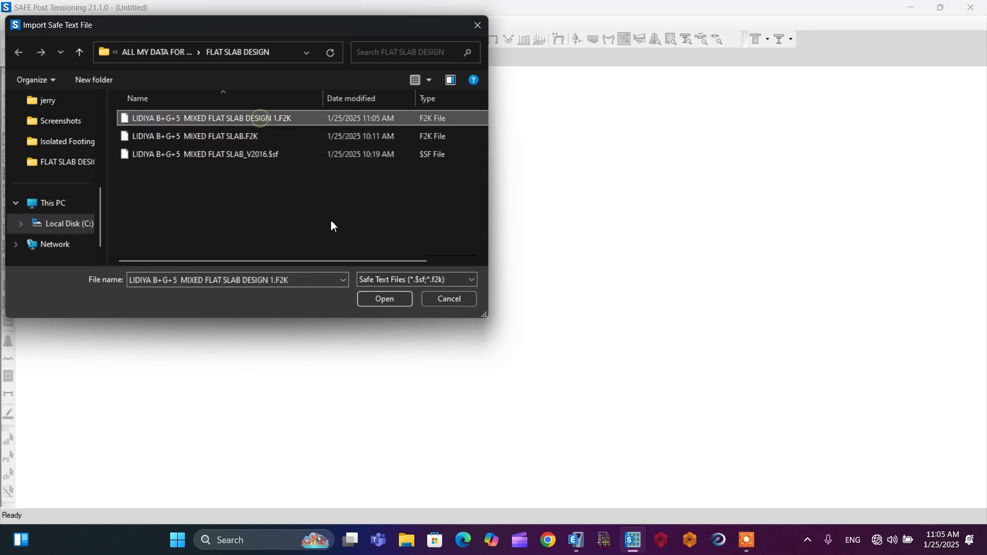
{"action": "left_click", "coordinate": [384, 300]}
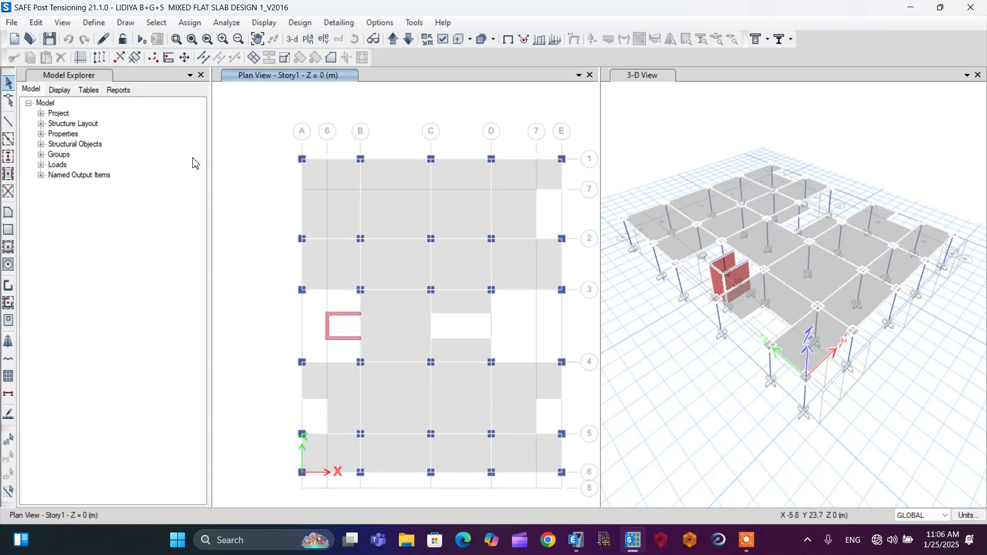
Switch to ETABS and show the 1st story plan view to compare it with the imported slab
{"action": "left_click", "coordinate": [576, 540]}
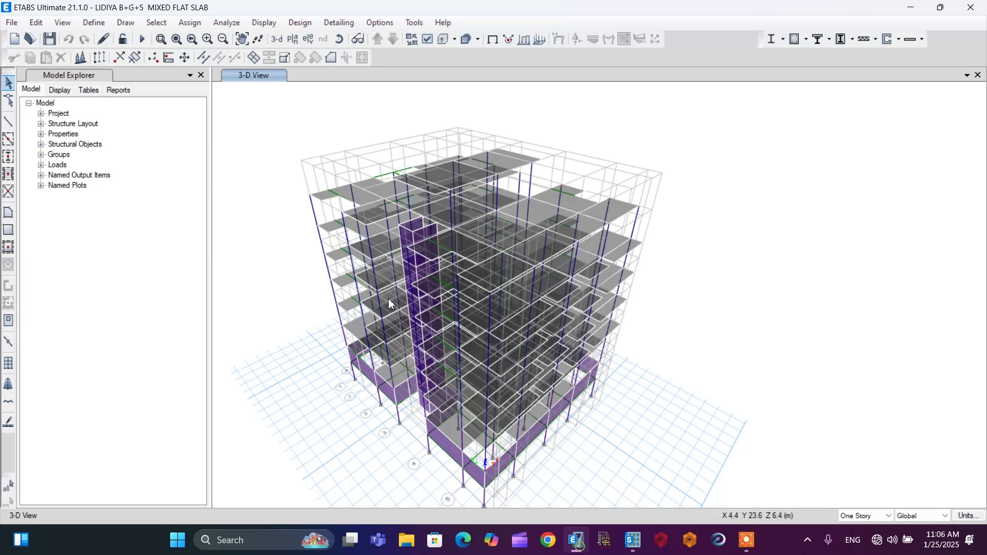
{"action": "left_click", "coordinate": [293, 39]}
{"action": "left_click", "coordinate": [423, 313]}
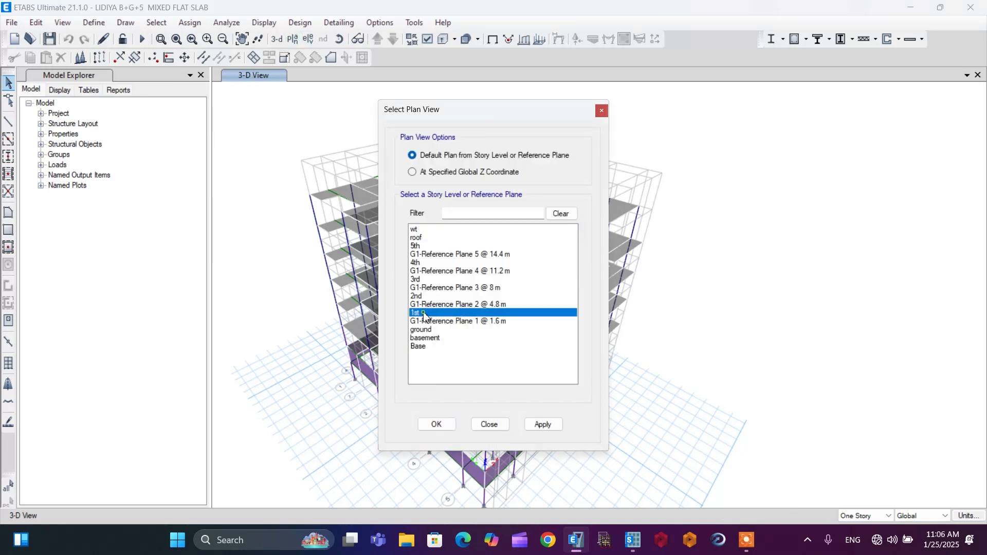
{"action": "left_click", "coordinate": [437, 425]}
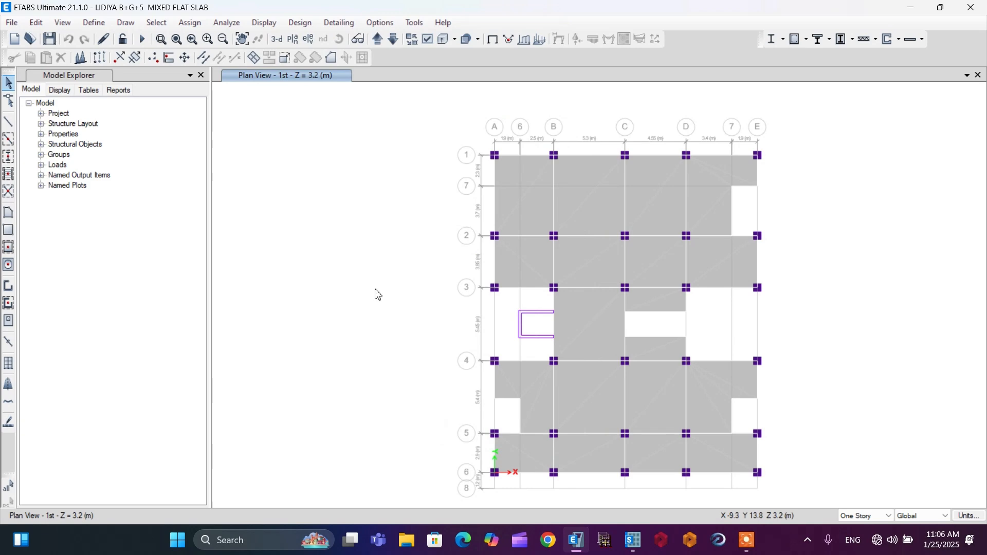
{"action": "left_click", "coordinate": [241, 39]}
{"action": "left_click_drag", "start_coordinate": [367, 184], "coordinate": [267, 176]}
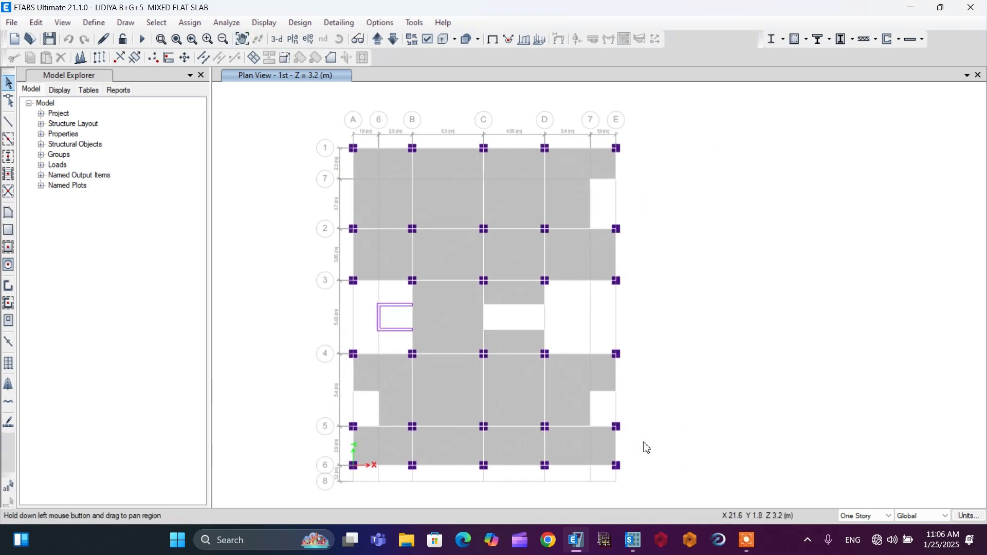
Return to SAFE and review the imported load patterns and their types, leaving them without changes
{"action": "left_click", "coordinate": [636, 546]}
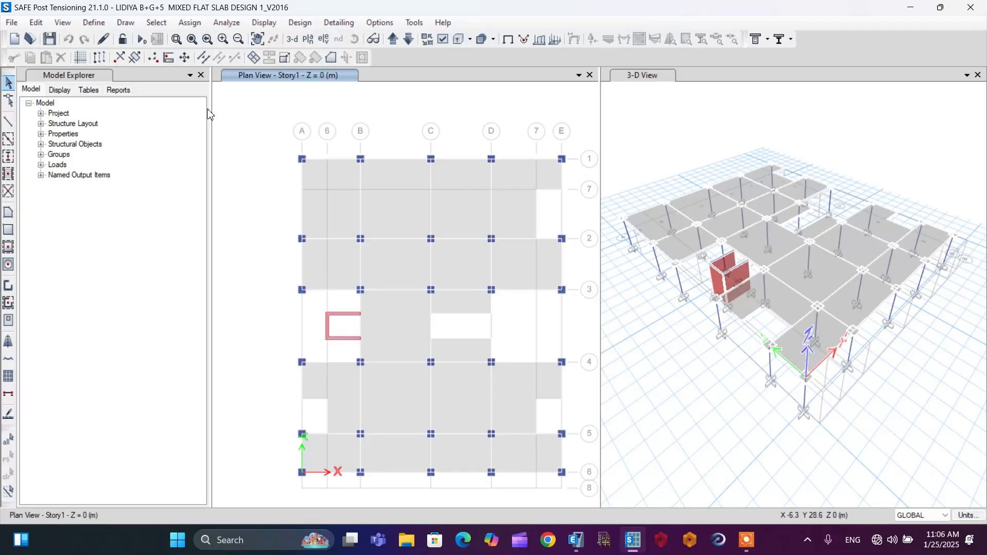
{"action": "left_click", "coordinate": [89, 26]}
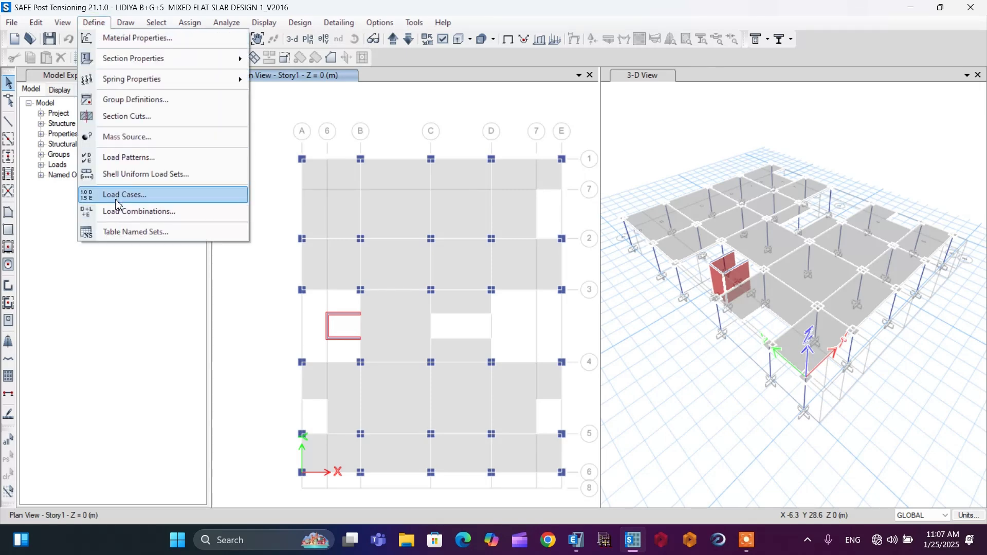
{"action": "left_click", "coordinate": [132, 160]}
{"action": "scroll", "coordinate": [382, 300], "scroll_direction": "down", "scroll_amount": 1}
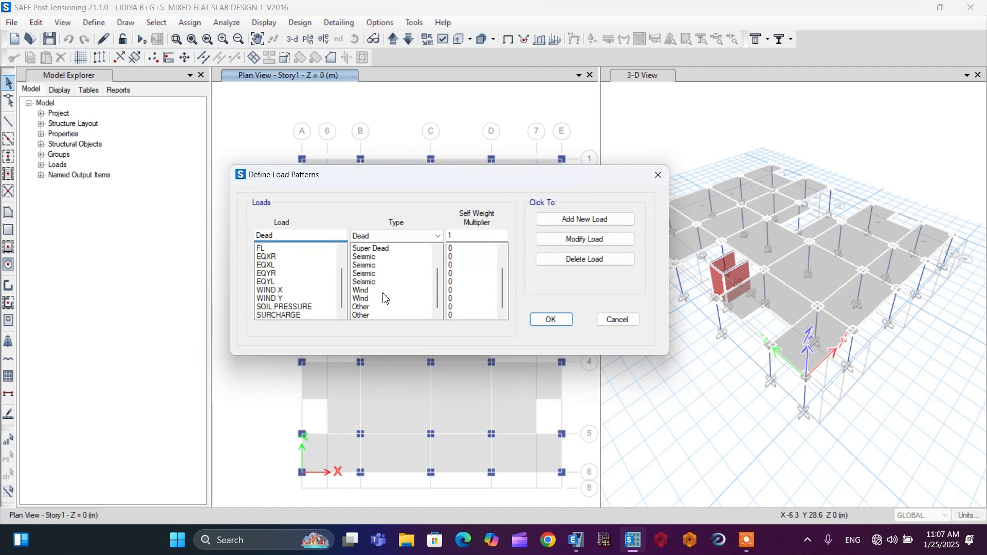
{"action": "left_click", "coordinate": [550, 319]}
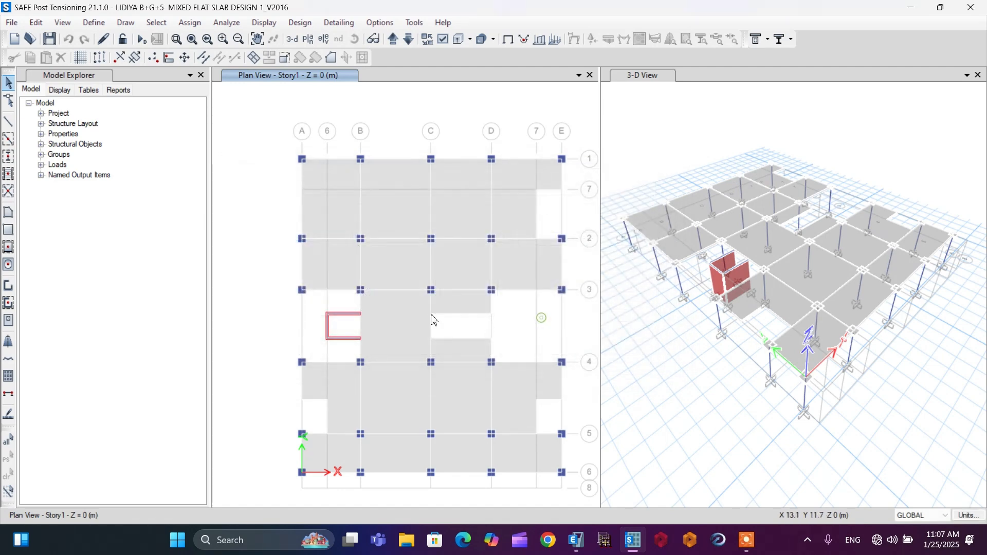
Review the imported load combinations through the whole list, leaving them without changes
{"action": "left_click", "coordinate": [95, 23]}
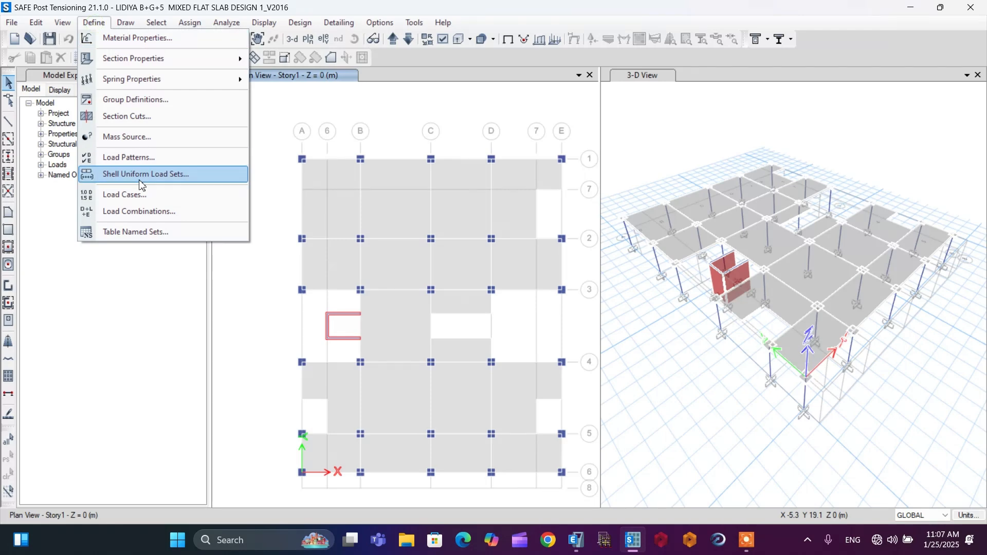
{"action": "left_click", "coordinate": [138, 212]}
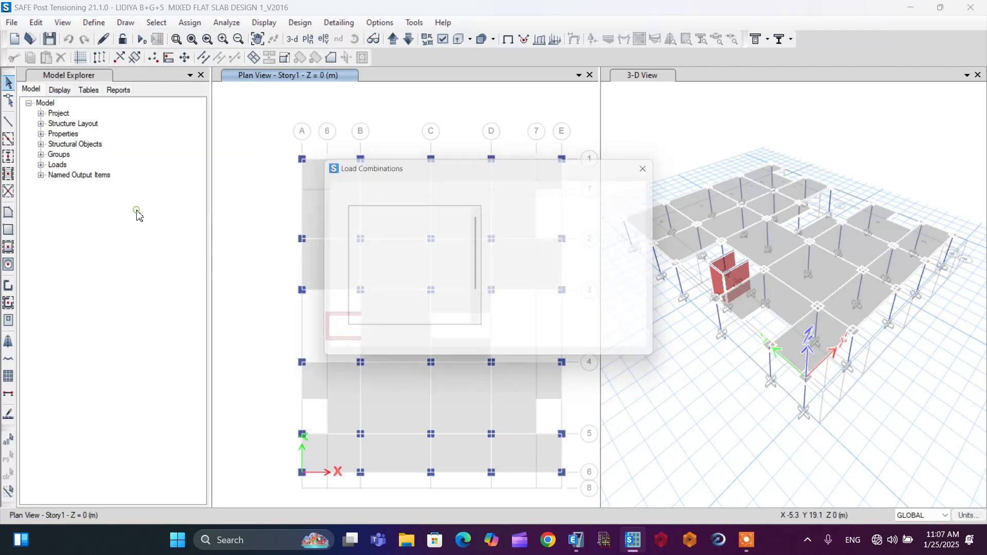
{"action": "scroll", "coordinate": [391, 303], "scroll_direction": "down", "scroll_amount": 6}
{"action": "scroll", "coordinate": [391, 291], "scroll_direction": "down", "scroll_amount": 2}
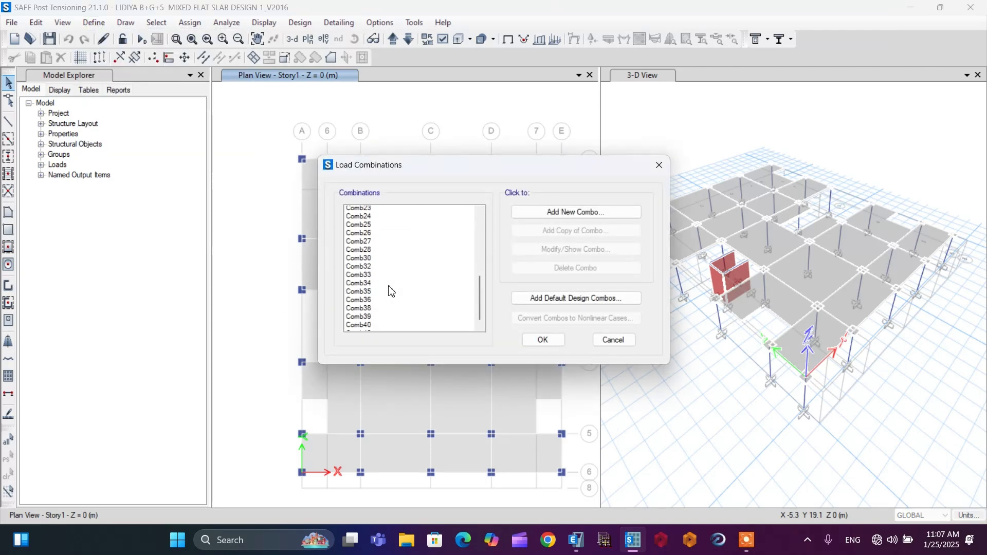
{"action": "scroll", "coordinate": [399, 269], "scroll_direction": "up", "scroll_amount": 8}
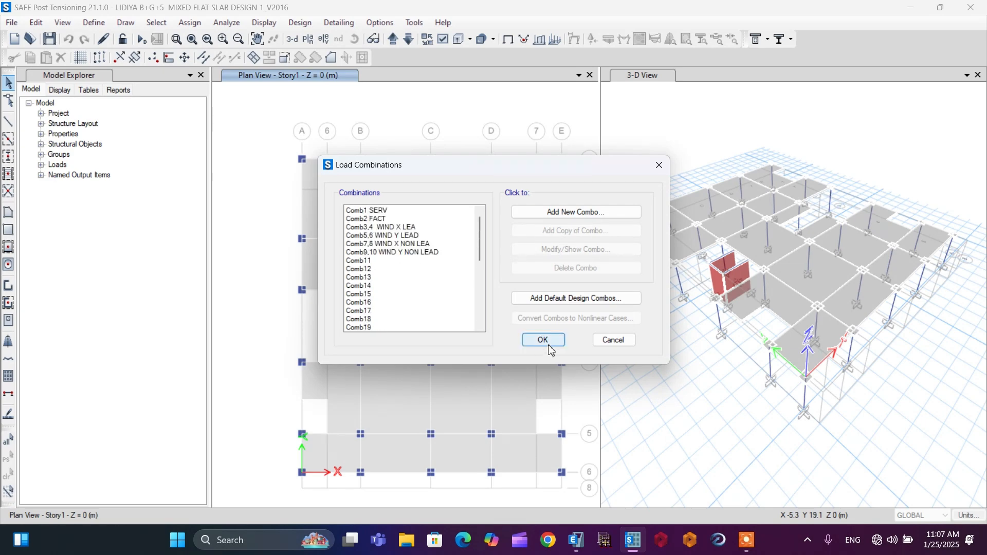
{"action": "left_click", "coordinate": [544, 341]}
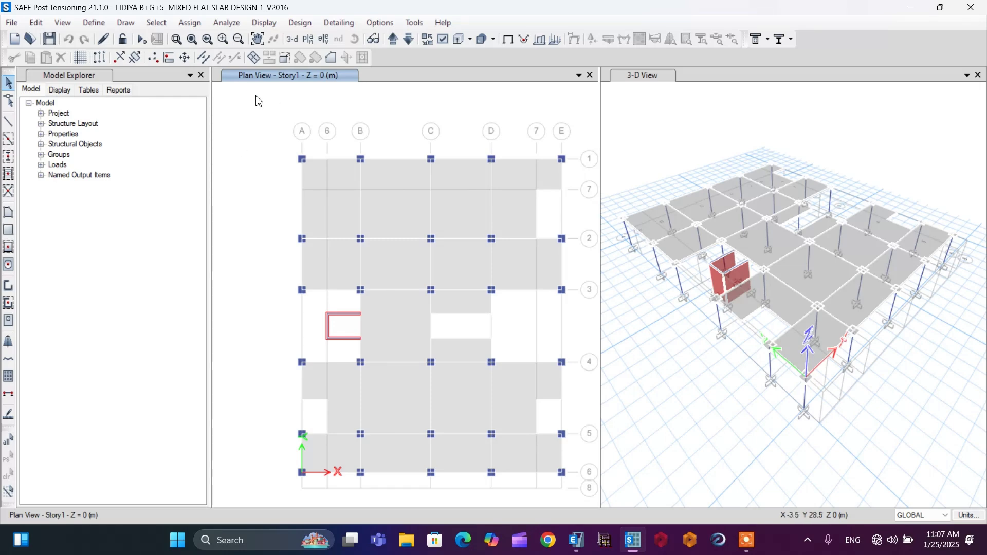
Display the uniform shell loads of the PL load pattern in the gravity direction on the Story1 plan
{"action": "left_click", "coordinate": [264, 23]}
{"action": "mouse_move", "coordinate": [276, 61]}
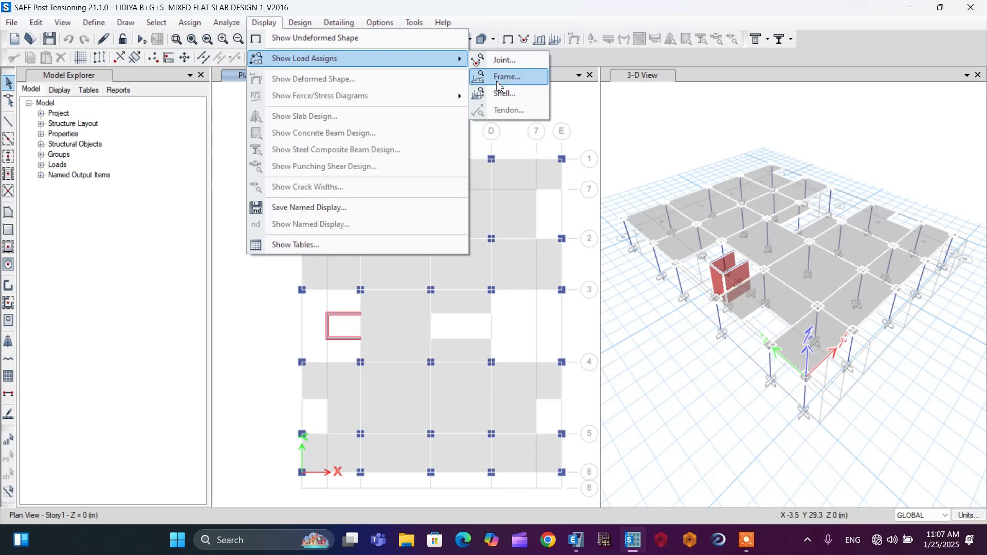
{"action": "left_click", "coordinate": [516, 99]}
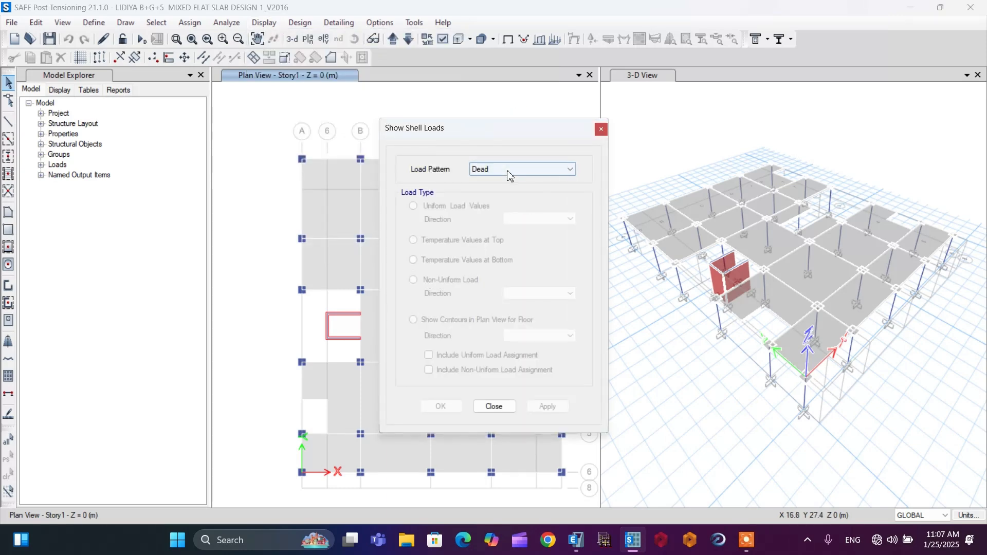
{"action": "left_click_drag", "start_coordinate": [462, 129], "coordinate": [111, 109]}
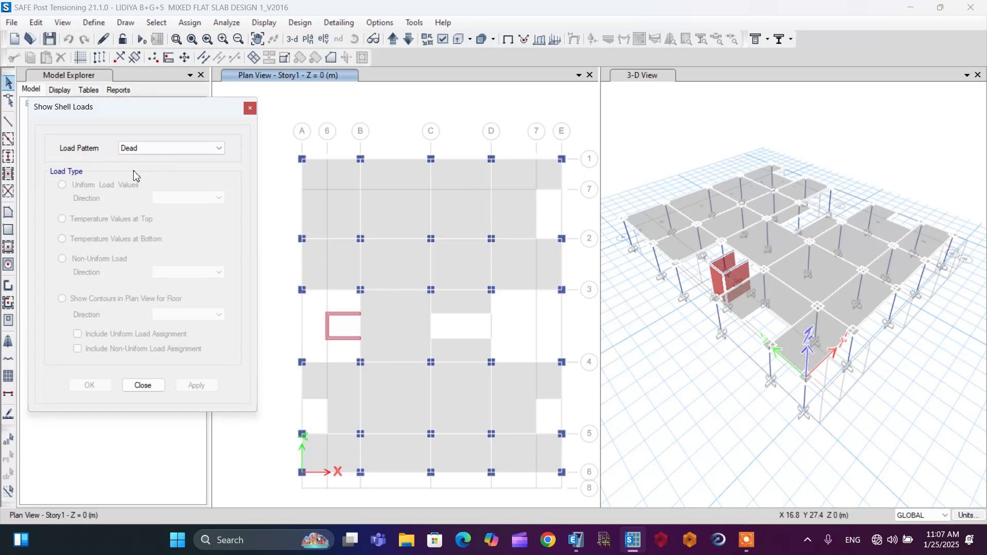
{"action": "left_click", "coordinate": [174, 149]}
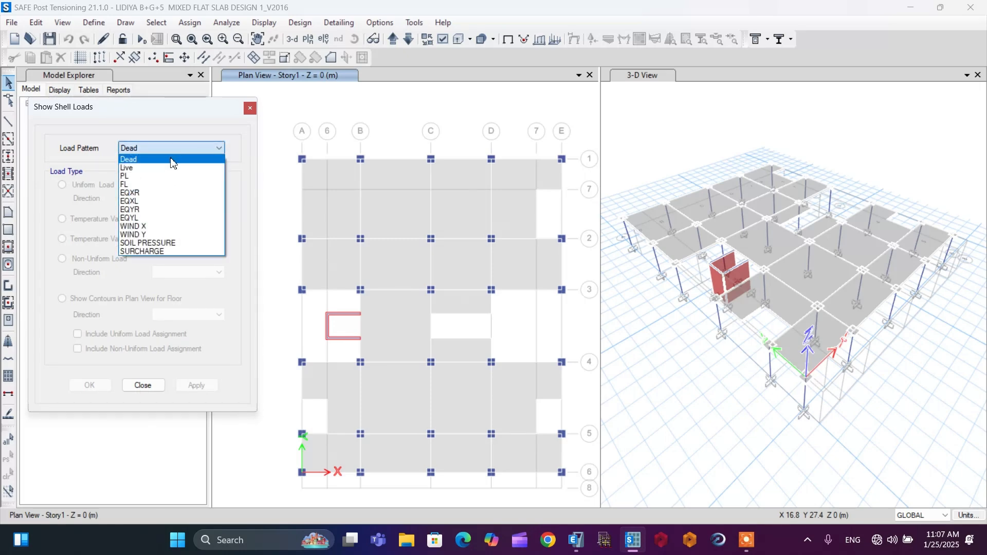
{"action": "left_click", "coordinate": [133, 177]}
{"action": "left_click", "coordinate": [196, 388]}
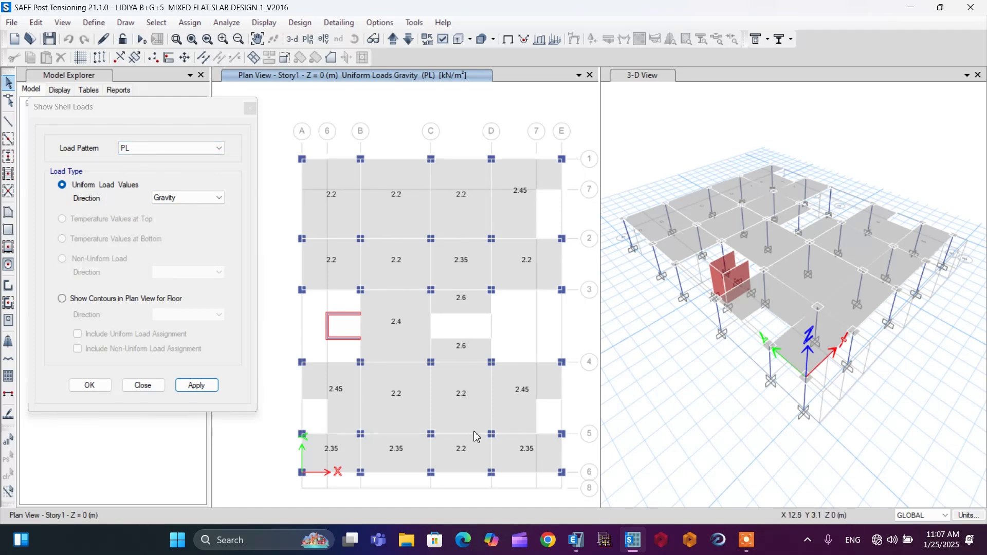
Display the uniform gravity shell loads for the FL pattern and for the Live pattern on the plan
{"action": "left_click", "coordinate": [219, 149]}
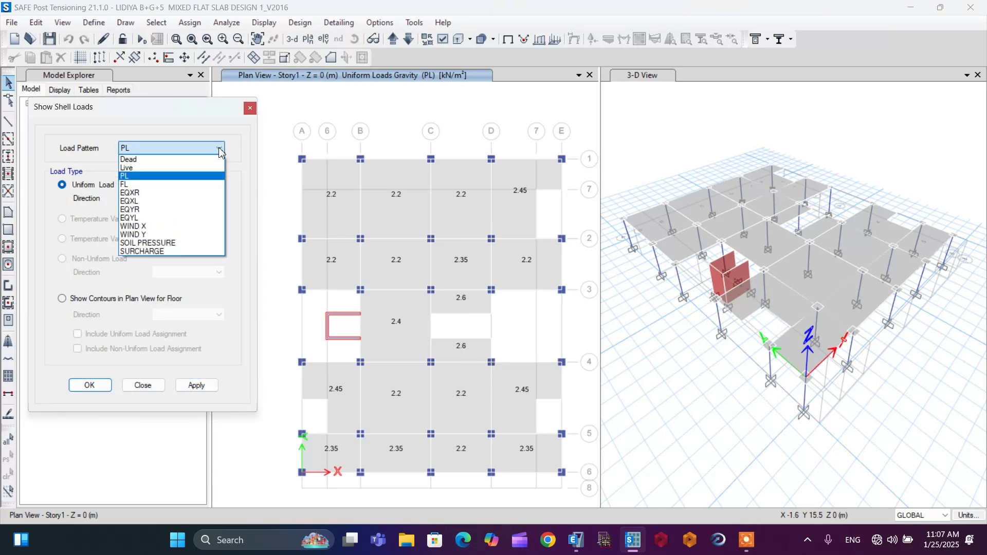
{"action": "left_click", "coordinate": [126, 184]}
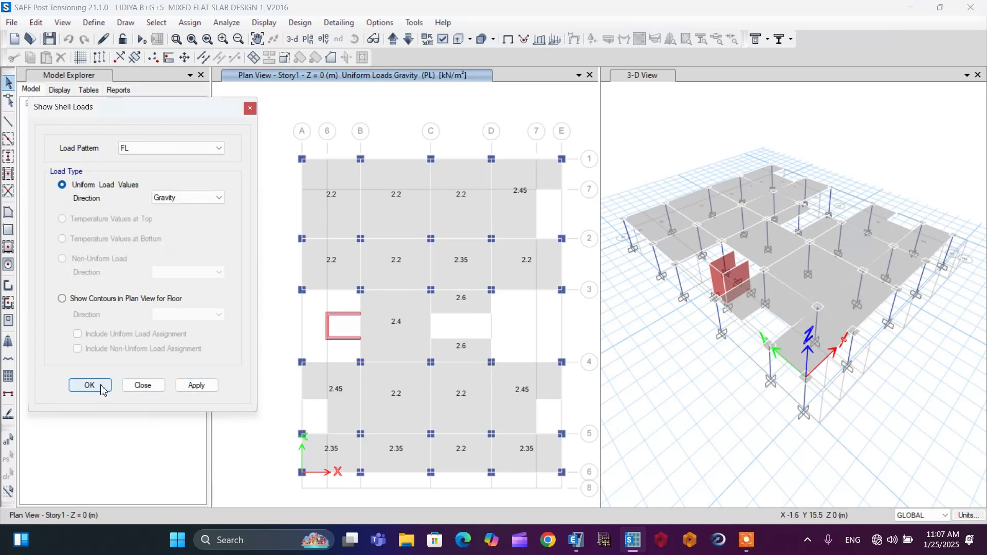
{"action": "left_click", "coordinate": [196, 385]}
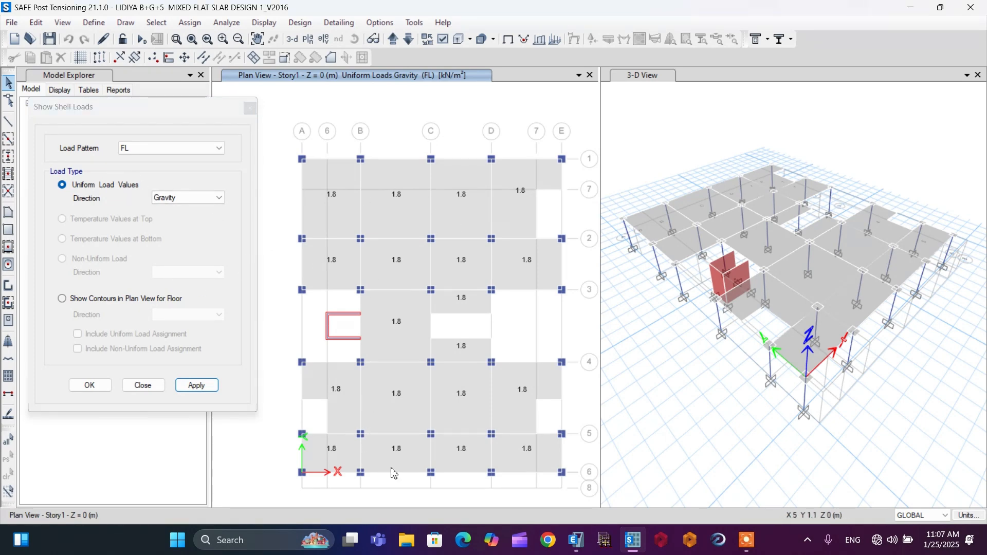
{"action": "left_click", "coordinate": [190, 149]}
{"action": "left_click", "coordinate": [184, 167]}
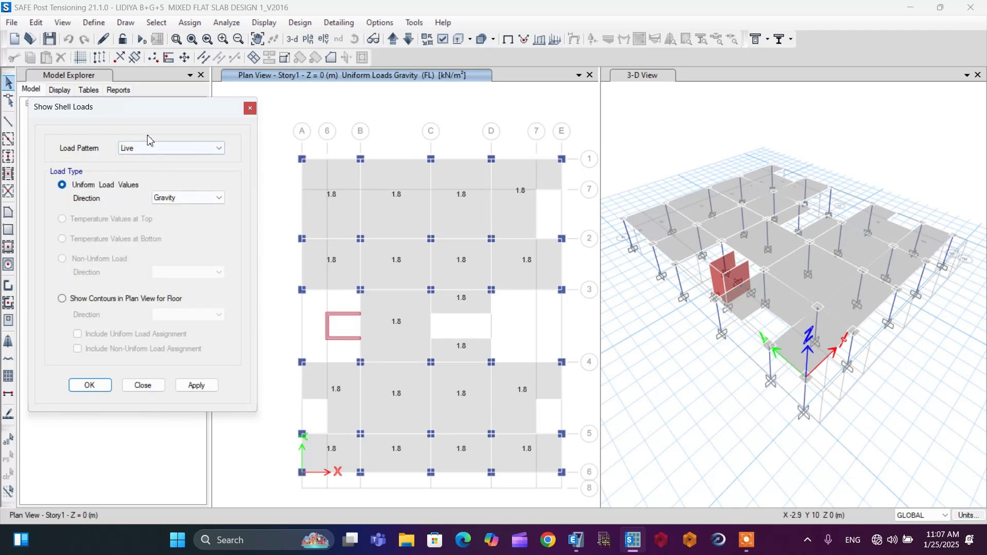
{"action": "left_click", "coordinate": [88, 385]}
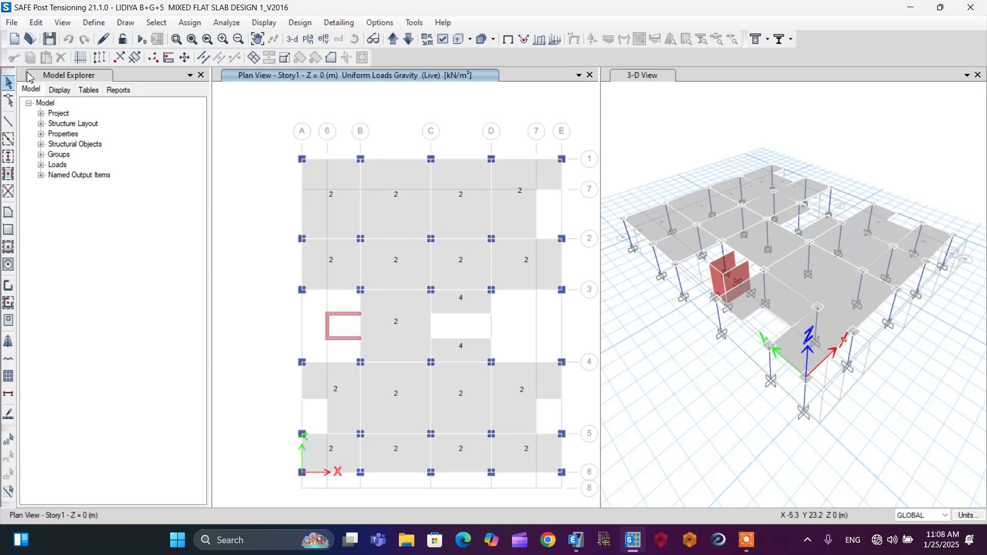
{"action": "left_click", "coordinate": [36, 23]}
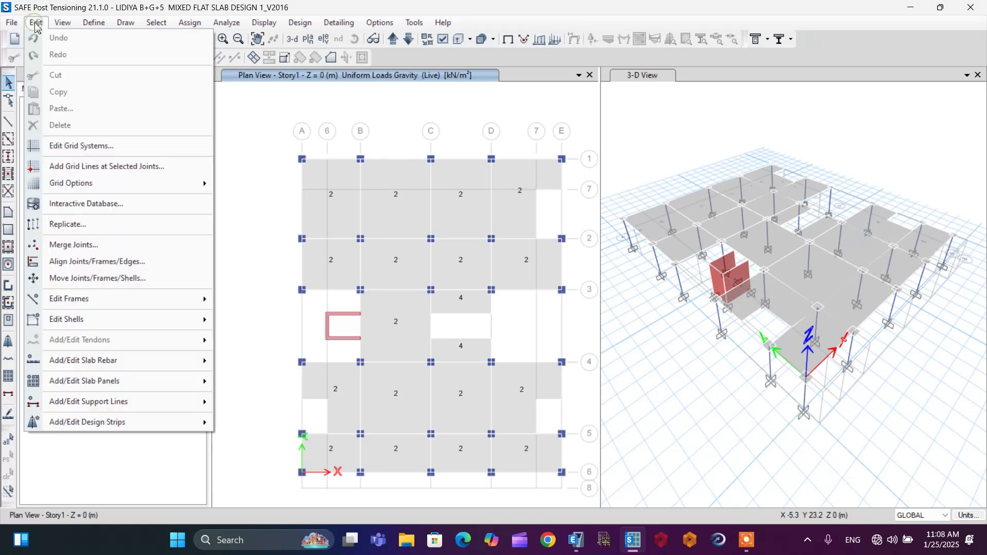
{"action": "mouse_move", "coordinate": [133, 431]}
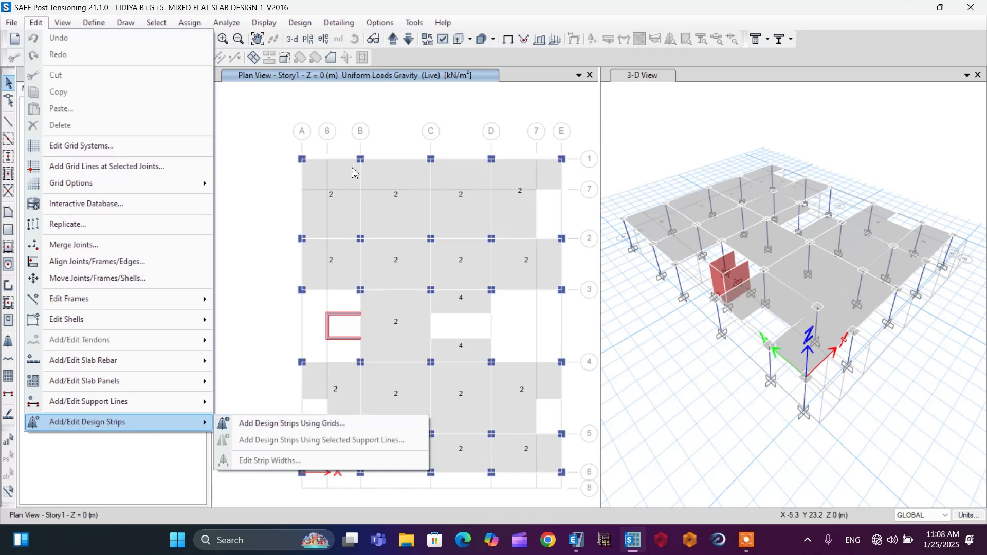
{"action": "left_click", "coordinate": [247, 306]}
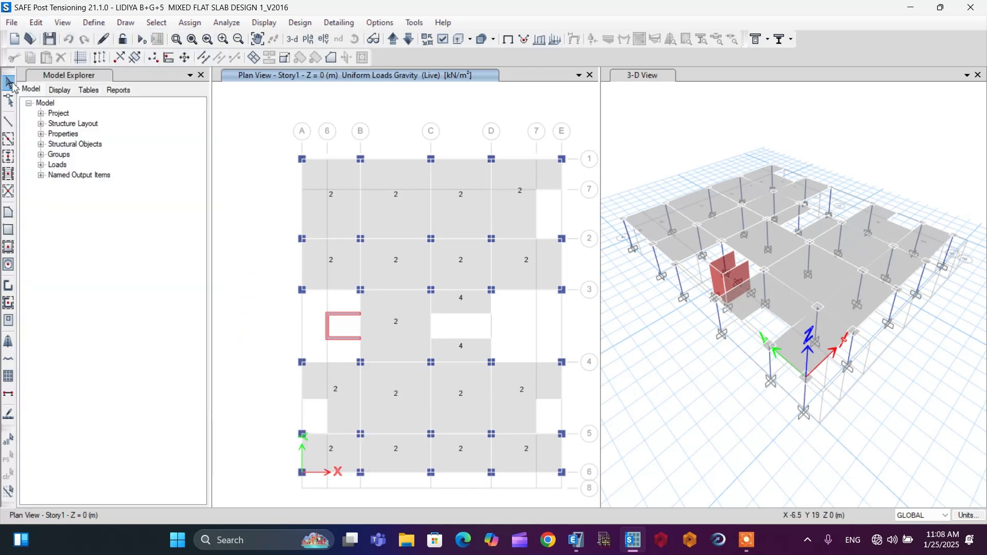
{"action": "left_click", "coordinate": [124, 22]}
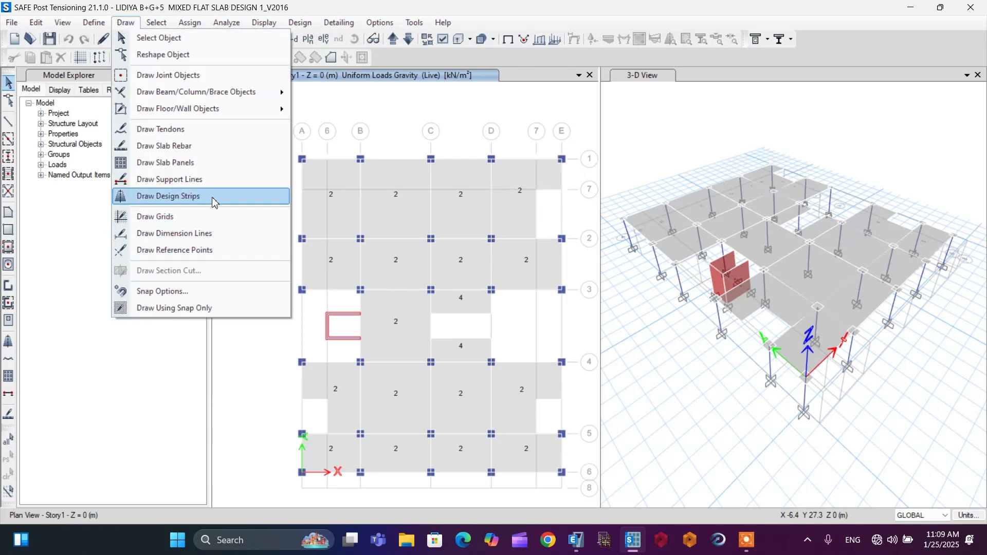
{"action": "key", "text": "Escape"}
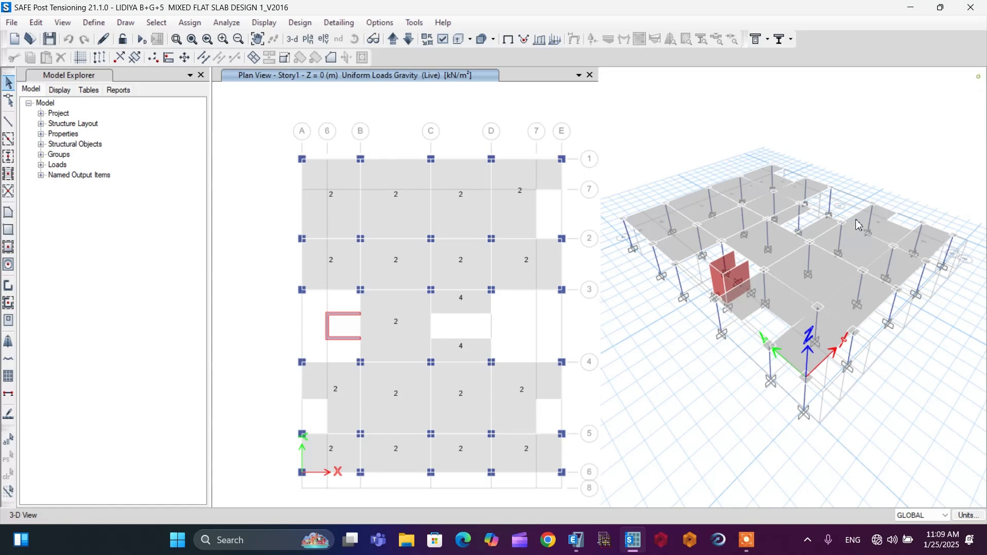
Close the 3-D view and start Draw Design Strips, with all strip properties visible beside the plan
{"action": "left_click", "coordinate": [978, 75]}
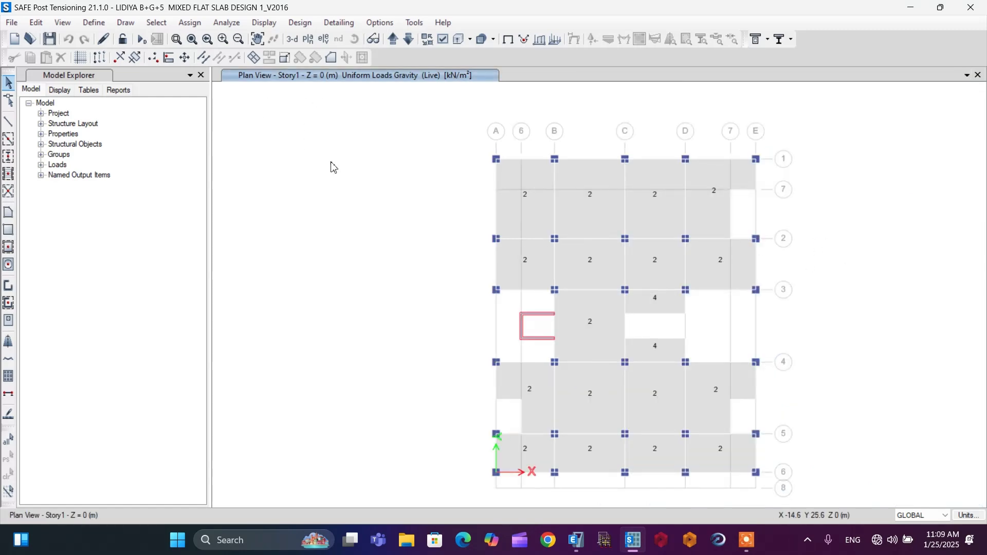
{"action": "left_click", "coordinate": [125, 24]}
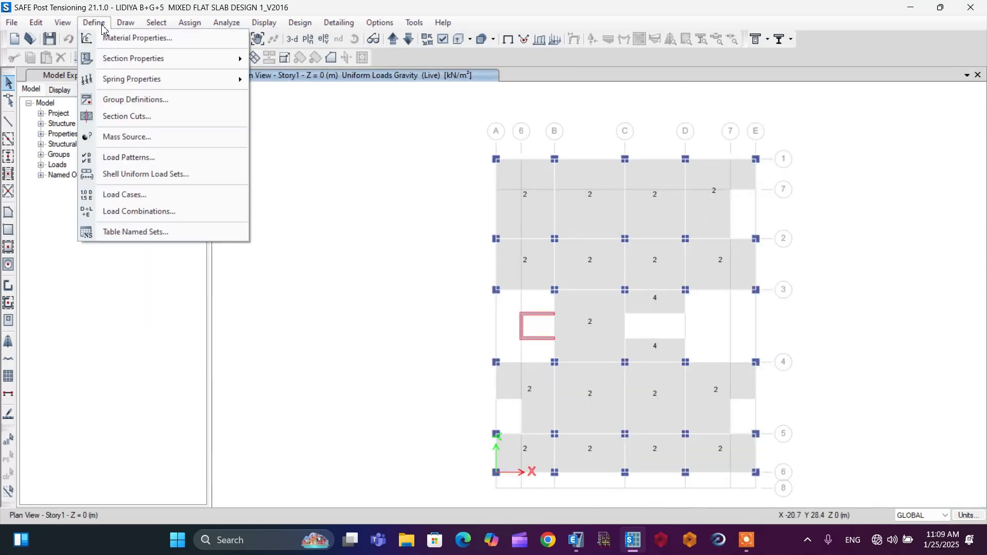
{"action": "left_click", "coordinate": [99, 23]}
{"action": "left_click", "coordinate": [125, 23]}
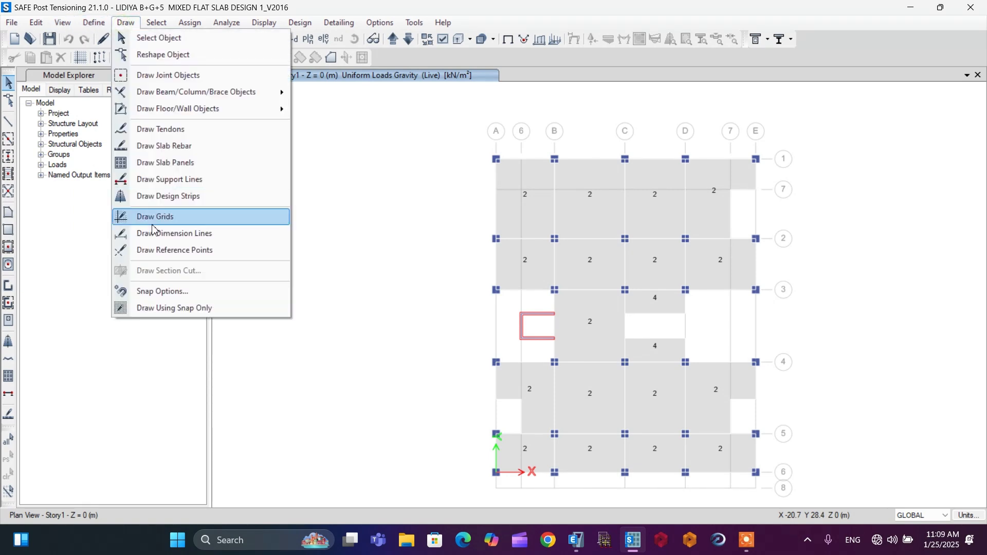
{"action": "left_click", "coordinate": [175, 196]}
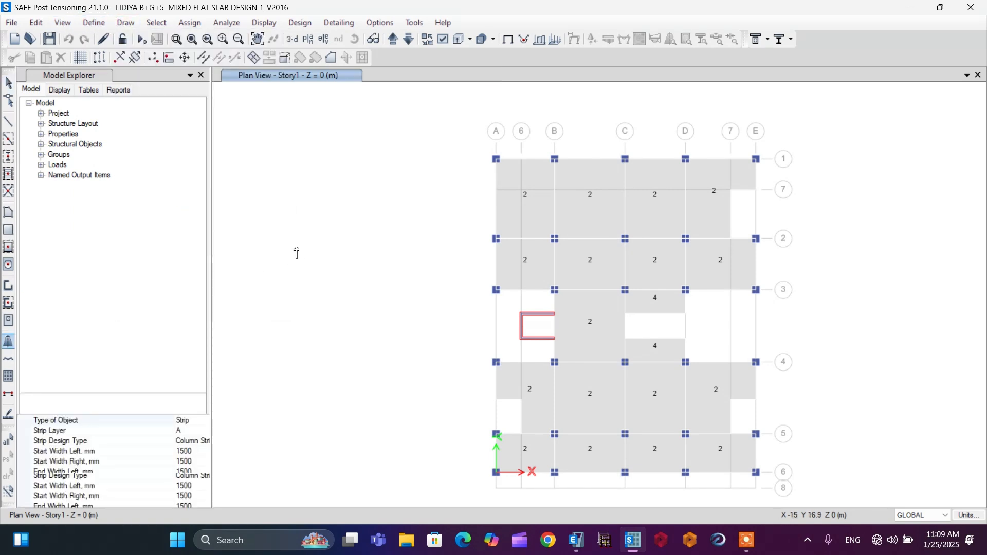
{"action": "mouse_move", "coordinate": [155, 407]}
{"action": "left_mouse_down"}
{"action": "mouse_move", "coordinate": [236, 294]}
{"action": "mouse_move", "coordinate": [286, 172]}
{"action": "left_mouse_up"}
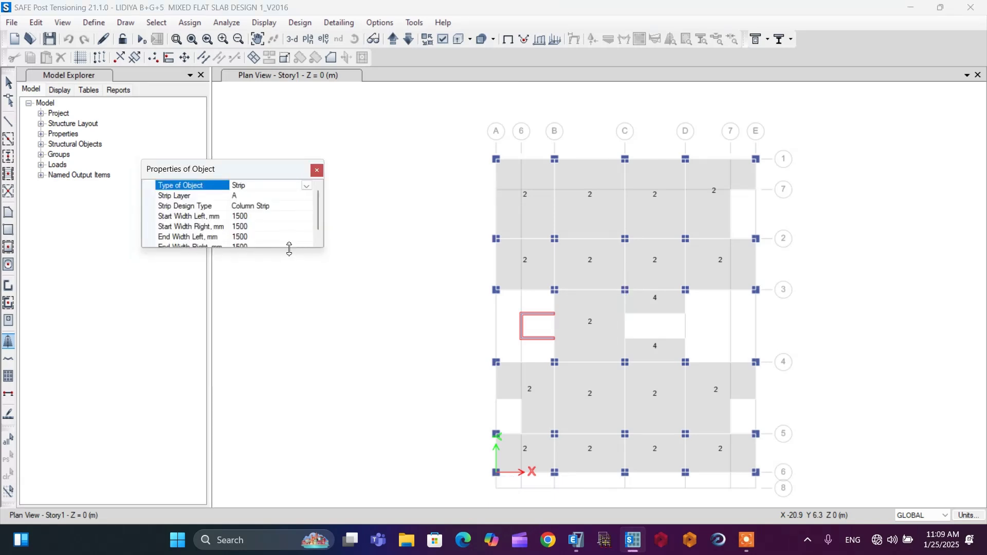
{"action": "mouse_move", "coordinate": [289, 249]}
{"action": "left_mouse_down"}
{"action": "mouse_move", "coordinate": [289, 277]}
{"action": "mouse_move", "coordinate": [289, 260]}
{"action": "left_mouse_up"}
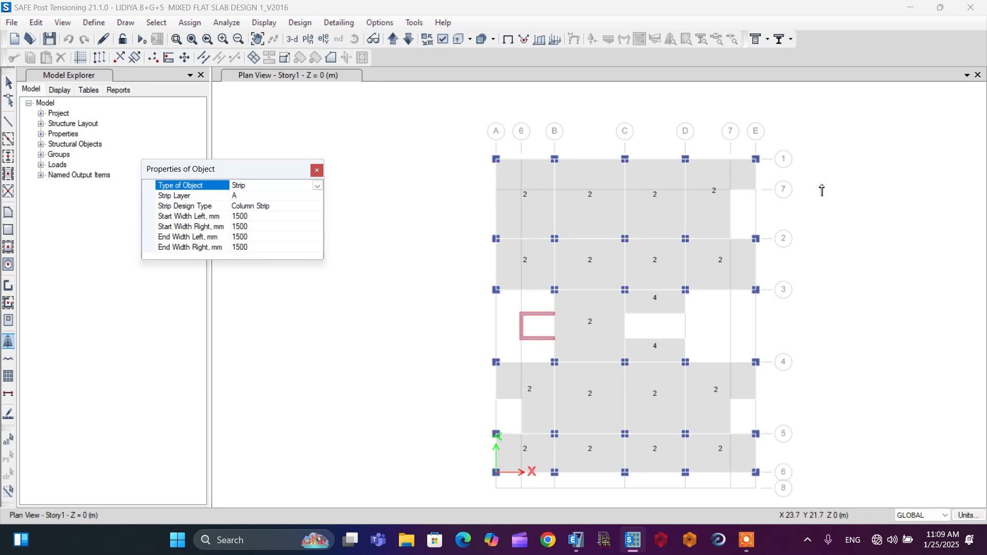
{"action": "left_click", "coordinate": [255, 196]}
{"action": "left_click", "coordinate": [318, 196]}
{"action": "left_click", "coordinate": [264, 222]}
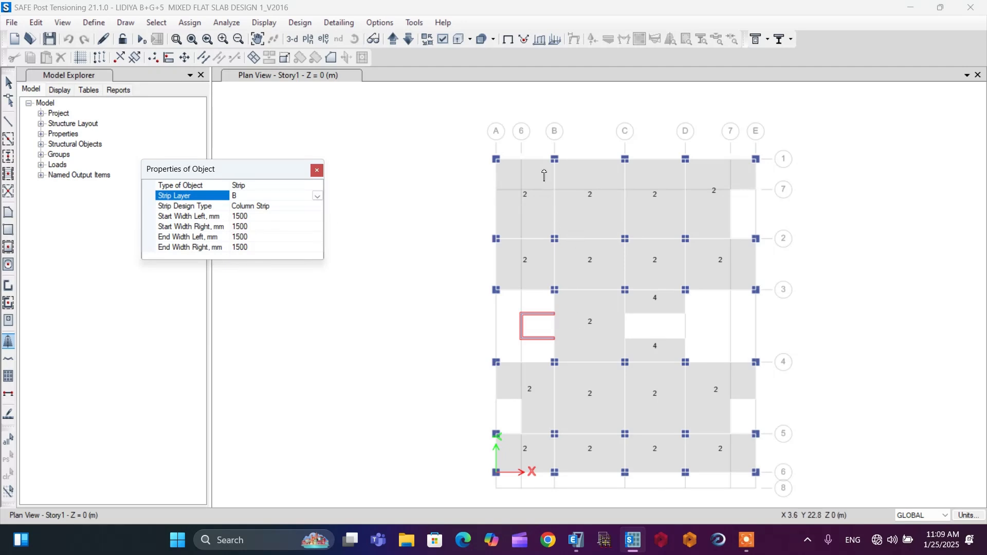
{"action": "left_click", "coordinate": [317, 196]}
{"action": "left_click", "coordinate": [242, 212]}
Set the column strip's start and end widths, on both the left and right sides, to 500 mm
{"action": "left_click", "coordinate": [240, 217]}
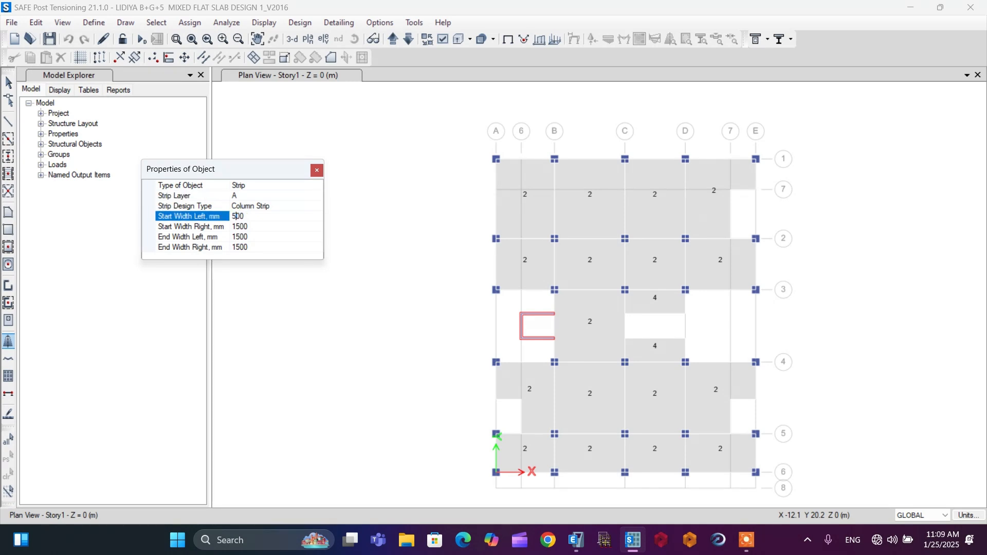
{"action": "left_click", "coordinate": [238, 227]}
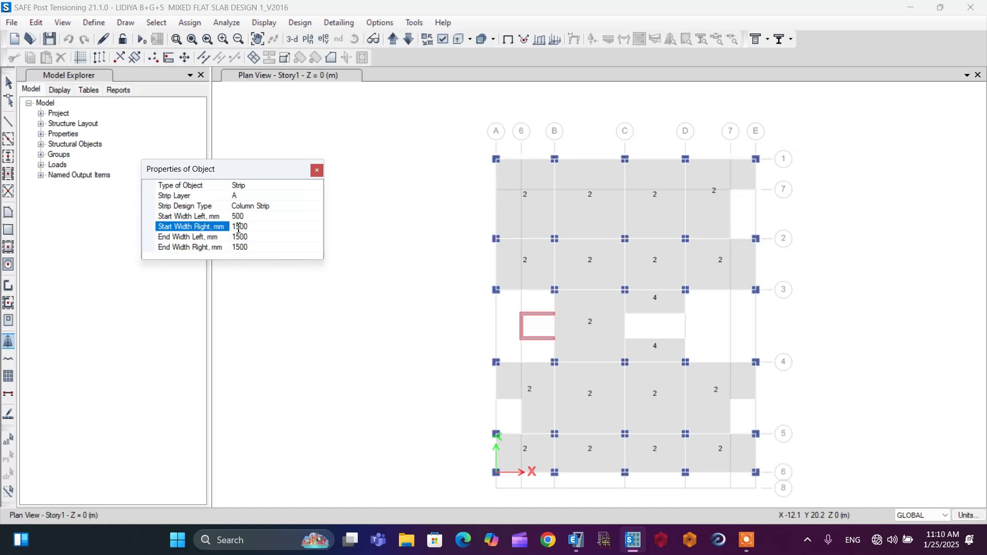
{"action": "left_click", "coordinate": [239, 237]}
{"action": "type", "text": "500"}
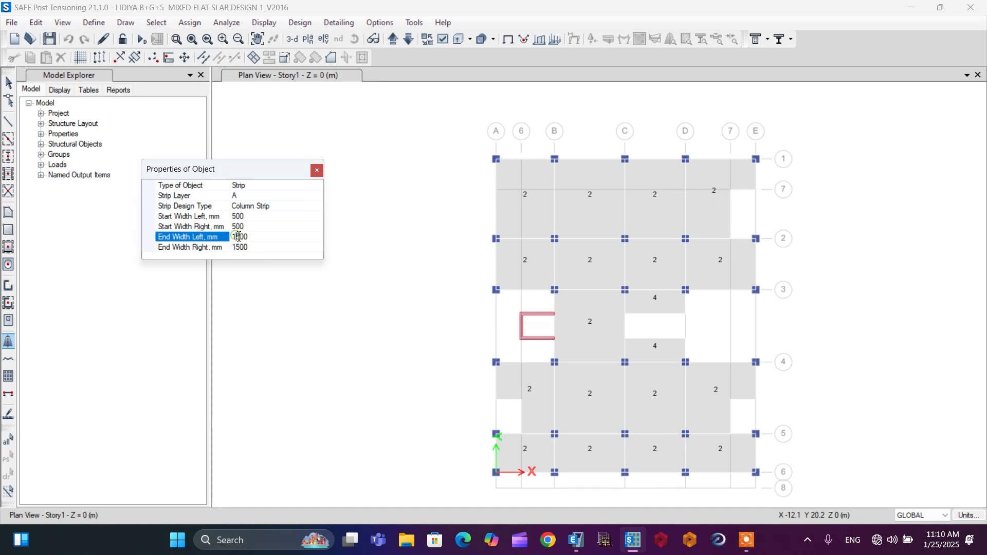
{"action": "left_click", "coordinate": [239, 248]}
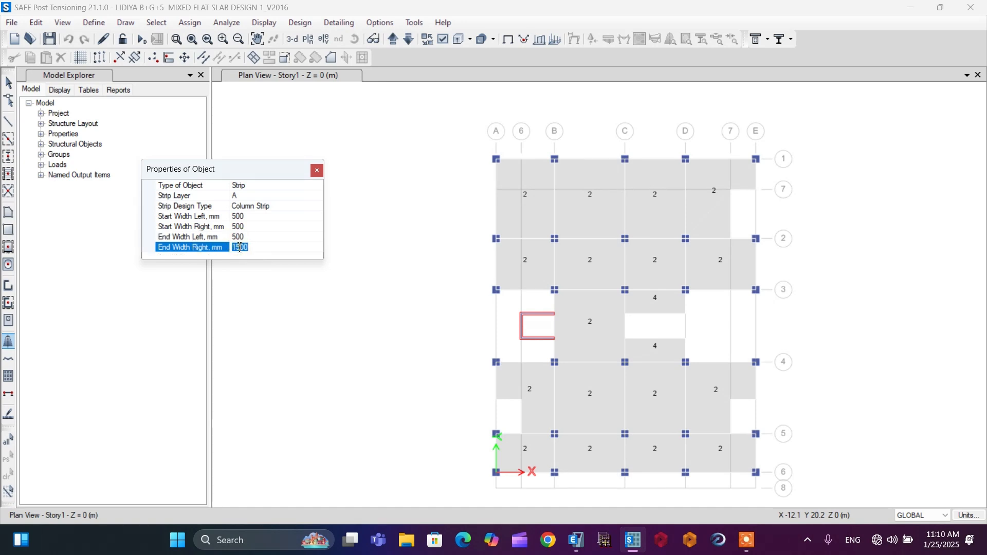
{"action": "key", "text": "BackSpace"}
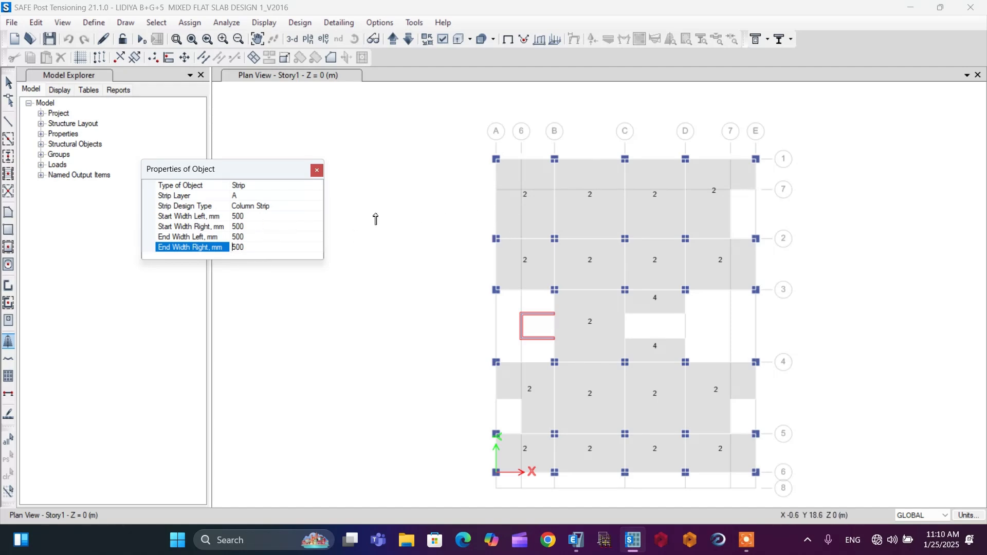
Draw a layer A column strip along gridline 1 from grid point A-1 to E-1
{"action": "left_click", "coordinate": [497, 160]}
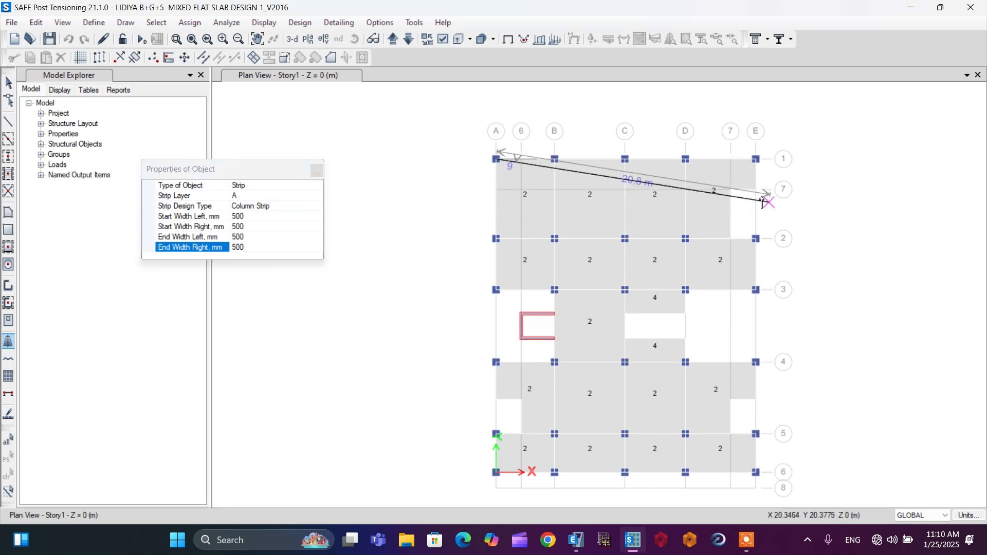
{"action": "scroll", "coordinate": [762, 162], "scroll_direction": "up", "scroll_amount": 1}
{"action": "scroll", "coordinate": [766, 170], "scroll_direction": "up", "scroll_amount": 3}
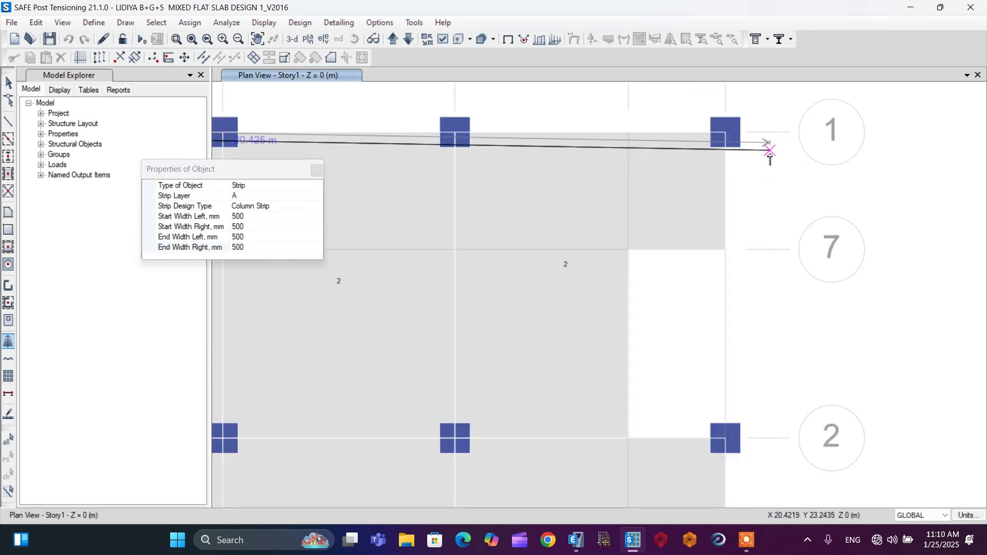
{"action": "scroll", "coordinate": [767, 157], "scroll_direction": "down", "scroll_amount": 2}
{"action": "left_click", "coordinate": [748, 142]}
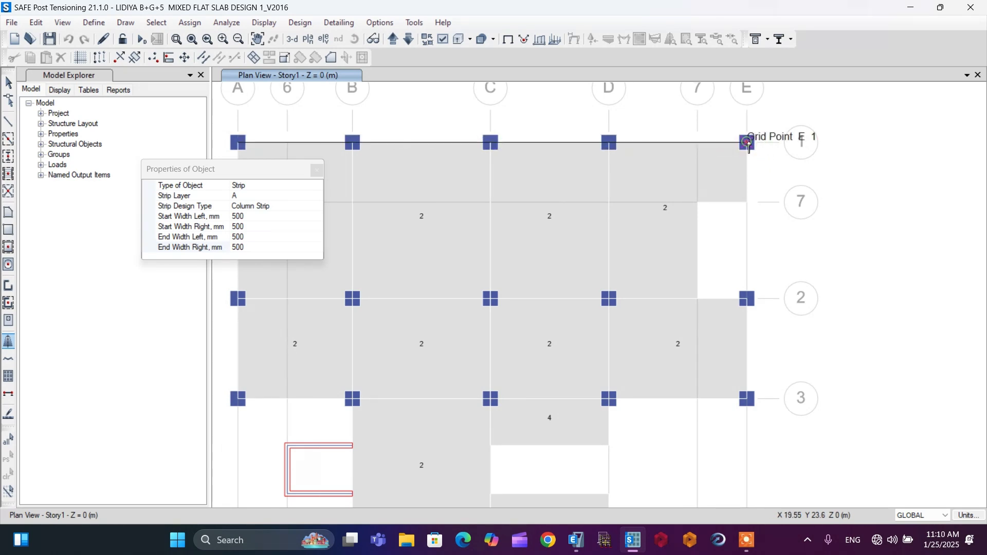
{"action": "right_click", "coordinate": [771, 169]}
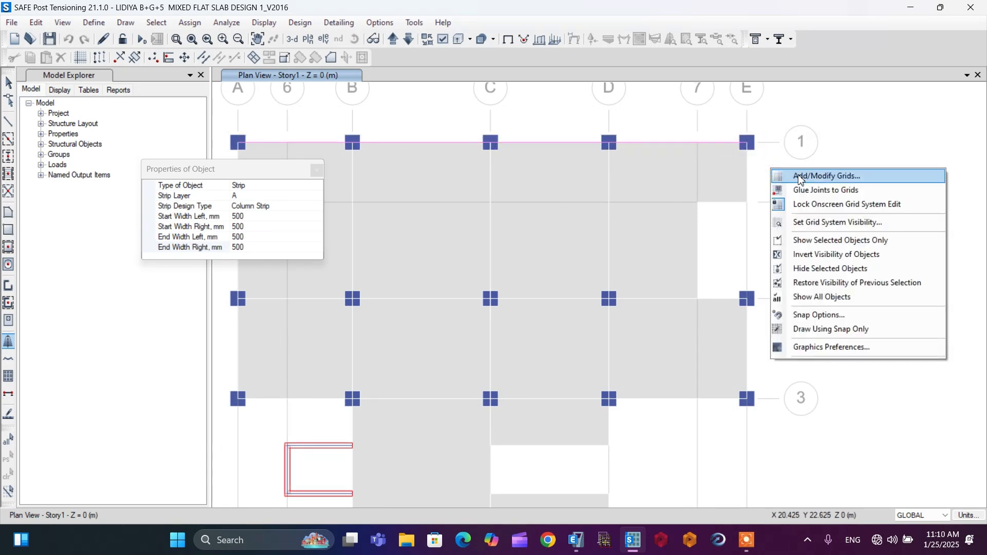
{"action": "key", "text": "Escape"}
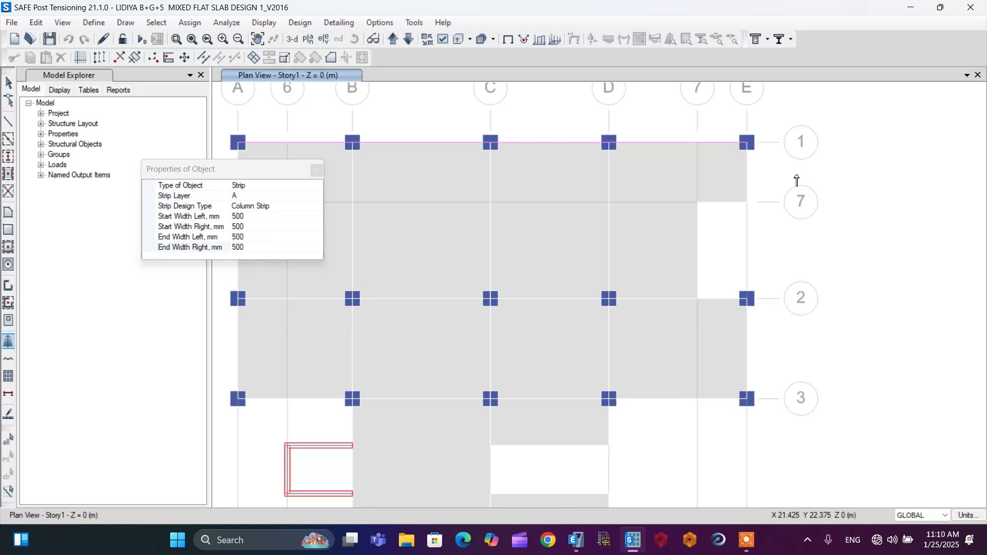
Draw a layer A column strip along gridline 2 from the column at A-2 to the one at E-2
{"action": "scroll", "coordinate": [521, 210], "scroll_direction": "down", "scroll_amount": 4}
{"action": "scroll", "coordinate": [493, 230], "scroll_direction": "up", "scroll_amount": 2}
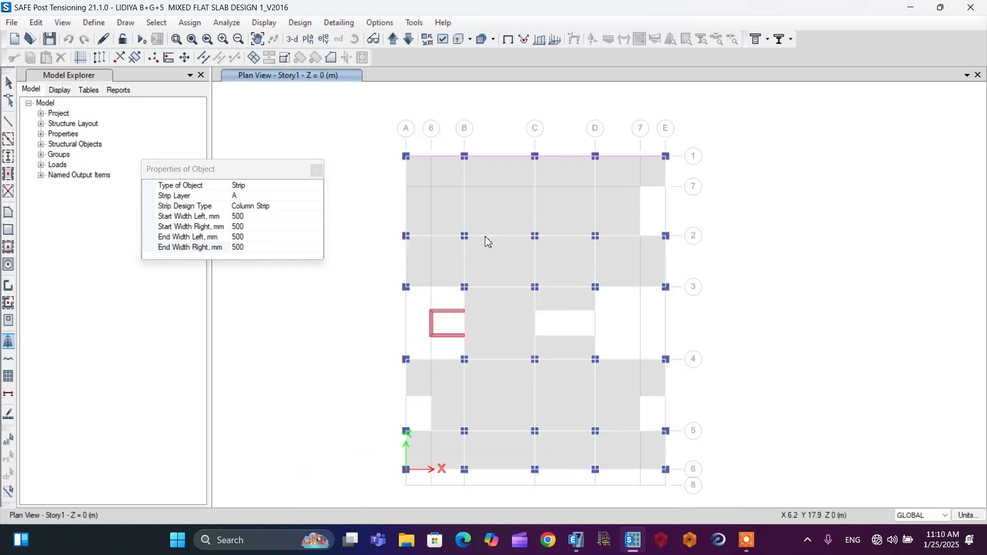
{"action": "left_click", "coordinate": [406, 236]}
{"action": "scroll", "coordinate": [663, 241], "scroll_direction": "up", "scroll_amount": 3}
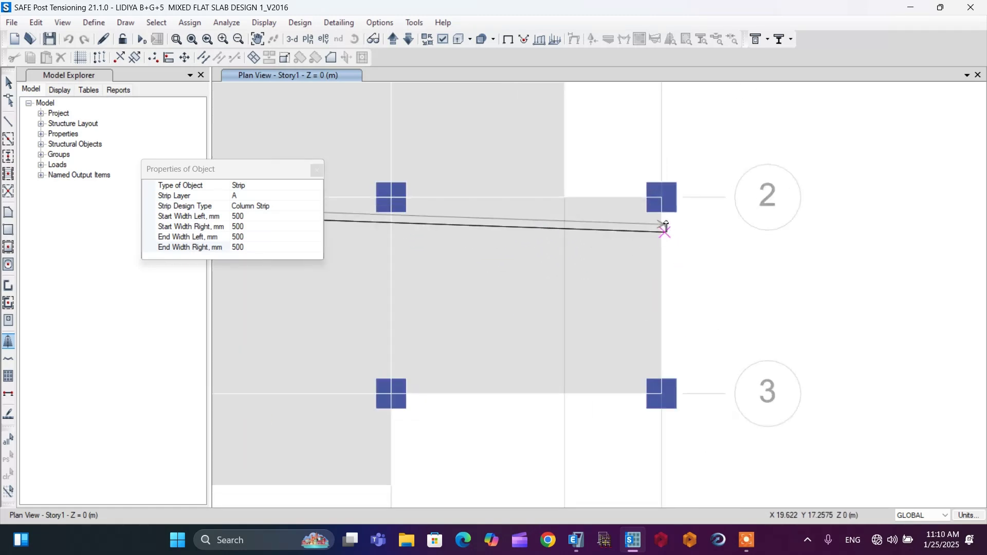
{"action": "left_click", "coordinate": [661, 197]}
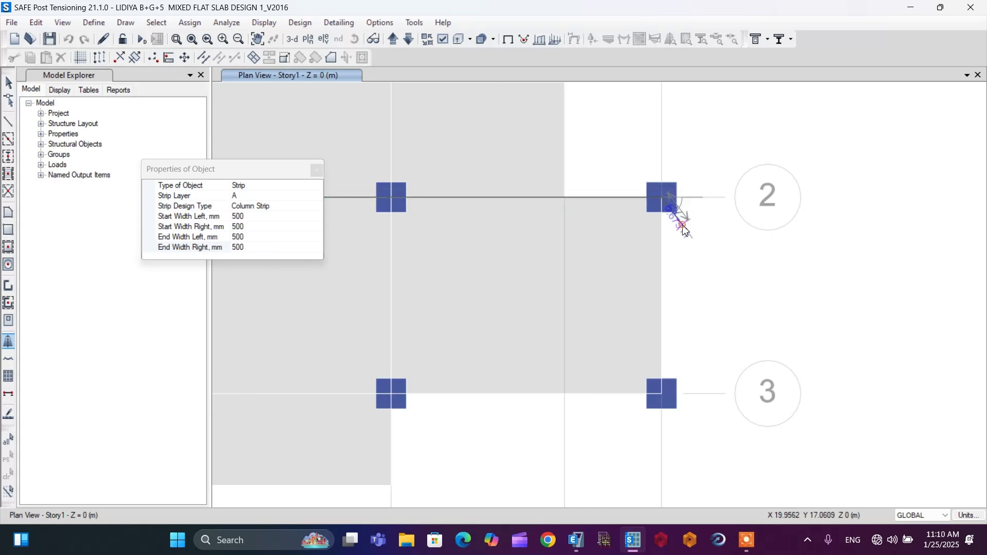
{"action": "right_click", "coordinate": [704, 234]}
Draw a layer A column strip along gridline 3 between grid points A-3 and E-3
{"action": "scroll", "coordinate": [722, 225], "scroll_direction": "down", "scroll_amount": 5}
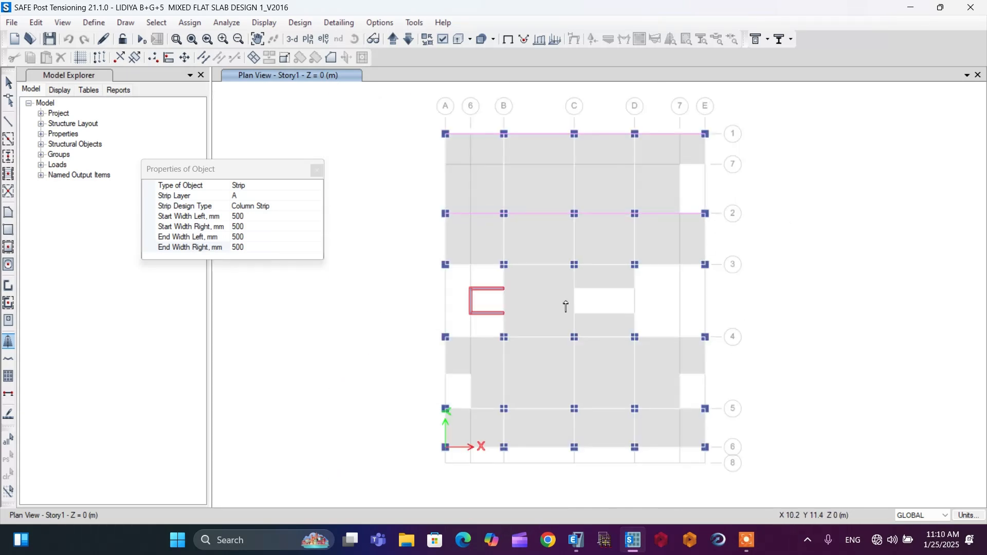
{"action": "left_click", "coordinate": [446, 272]}
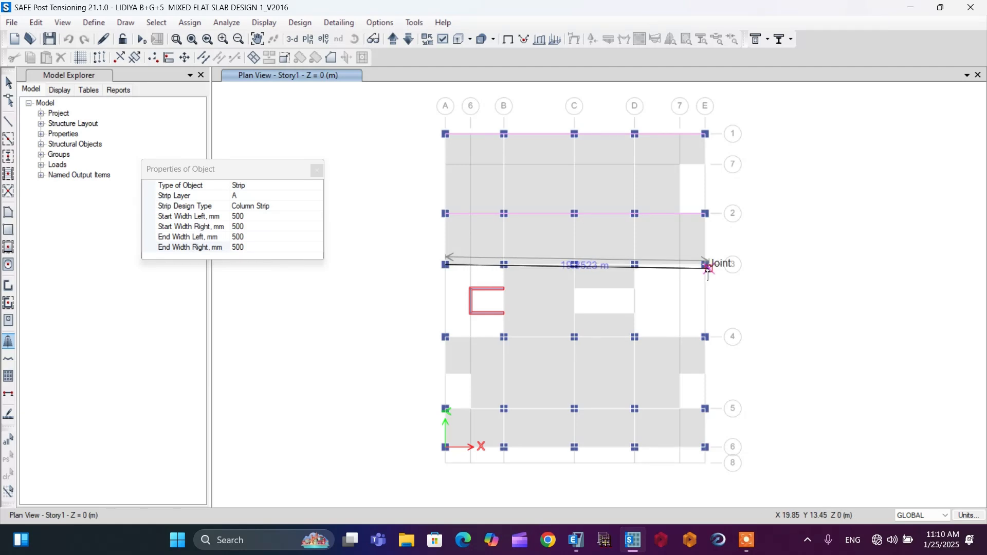
{"action": "scroll", "coordinate": [708, 272], "scroll_direction": "up", "scroll_amount": 3}
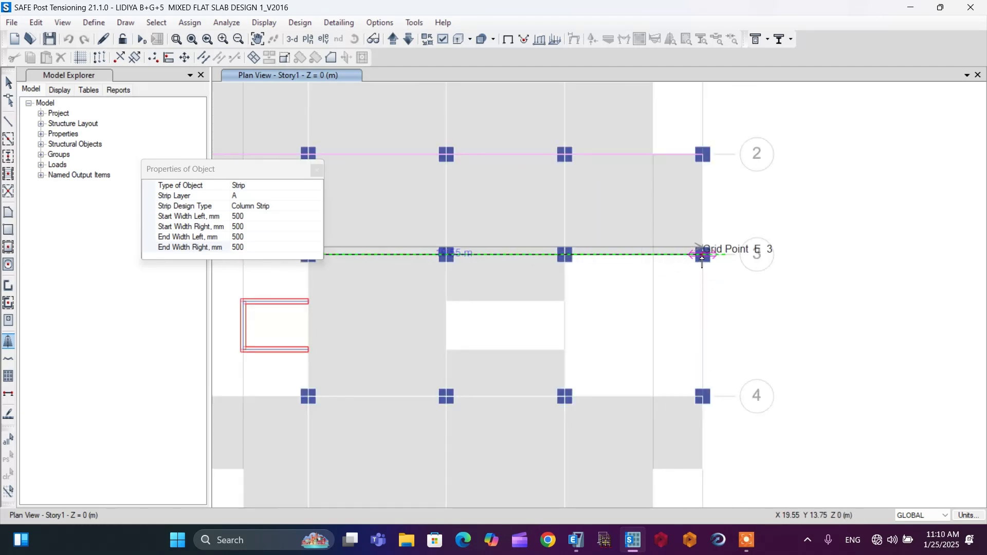
{"action": "left_click", "coordinate": [702, 256]}
{"action": "key", "text": "Return"}
Draw a layer A column strip along gridline 4 between grid points A-4 and E-4
{"action": "scroll", "coordinate": [621, 247], "scroll_direction": "down", "scroll_amount": 1}
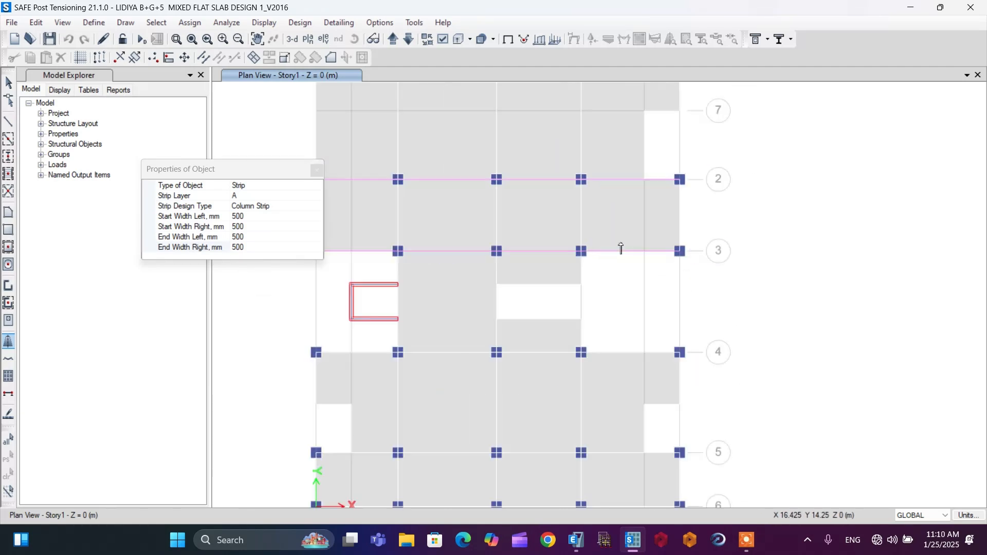
{"action": "scroll", "coordinate": [621, 248], "scroll_direction": "down", "scroll_amount": 1}
{"action": "left_click", "coordinate": [403, 321]}
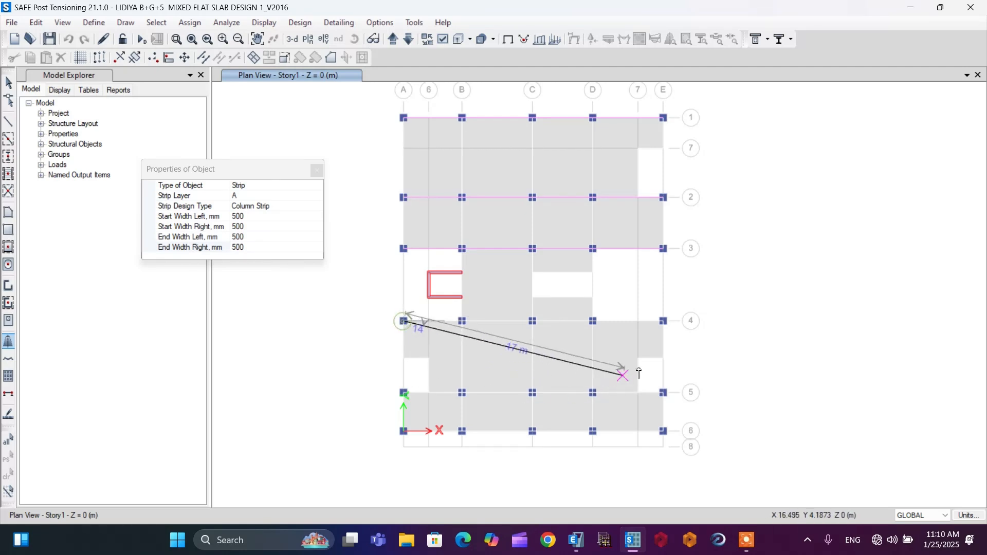
{"action": "scroll", "coordinate": [661, 342], "scroll_direction": "up", "scroll_amount": 2}
{"action": "left_click", "coordinate": [664, 298]}
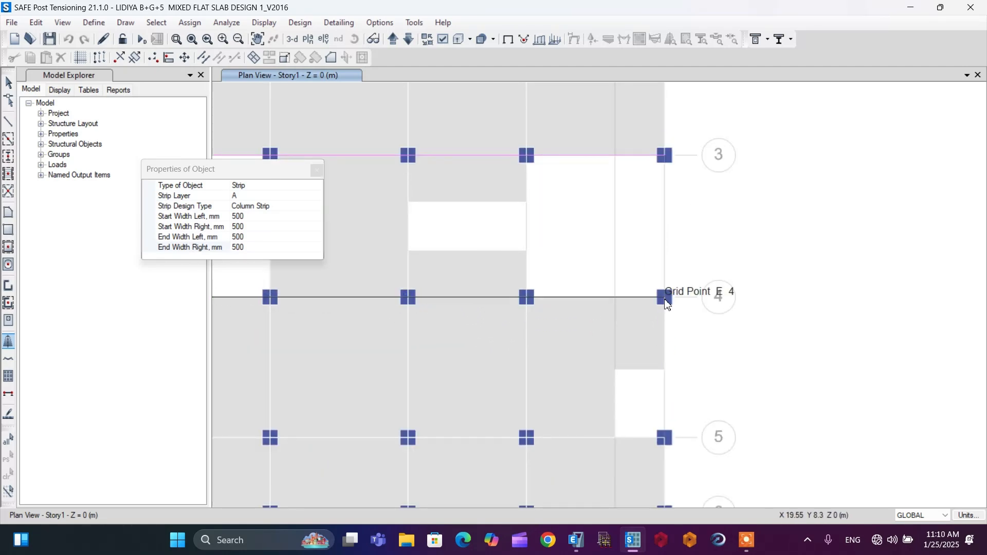
{"action": "key", "text": "Return"}
Draw a layer A column strip along gridline 5 between grid points A-5 and E-5
{"action": "scroll", "coordinate": [670, 278], "scroll_direction": "down", "scroll_amount": 4}
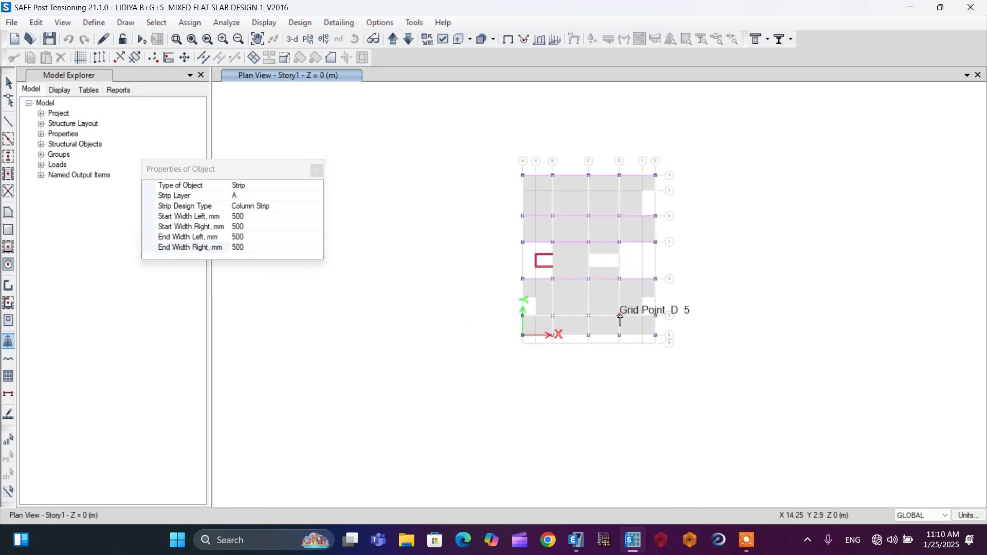
{"action": "scroll", "coordinate": [612, 329], "scroll_direction": "up", "scroll_amount": 2}
{"action": "left_click", "coordinate": [435, 319]}
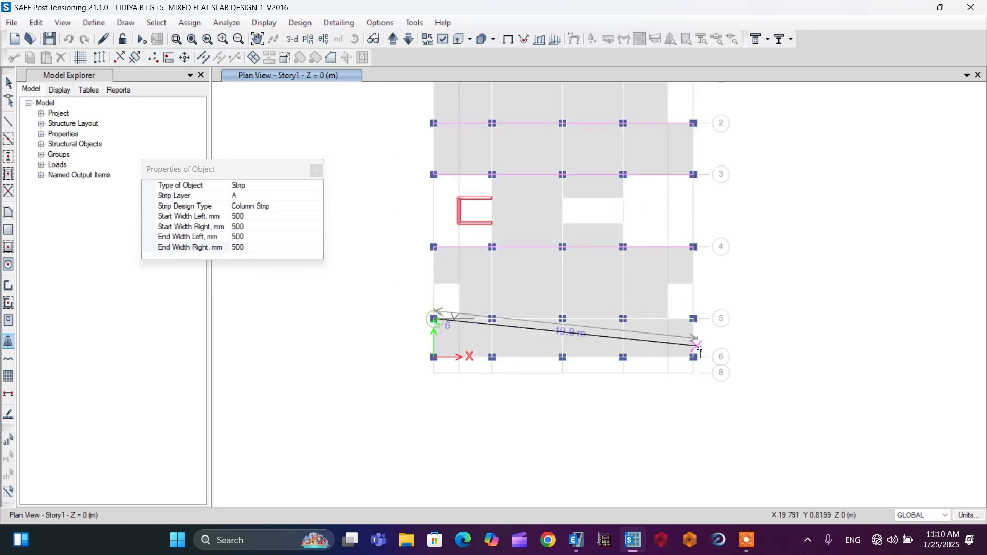
{"action": "left_click", "coordinate": [694, 321]}
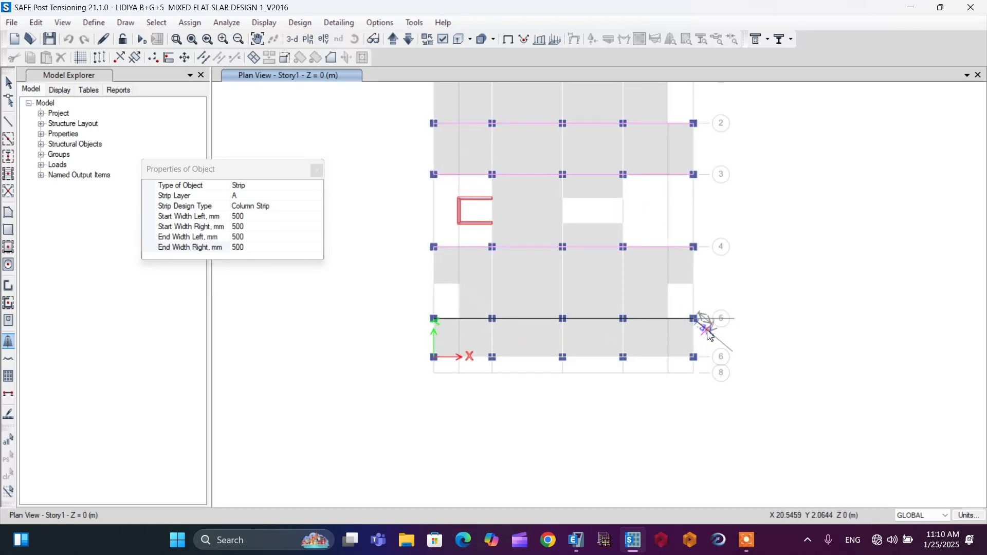
{"action": "key", "text": "Return"}
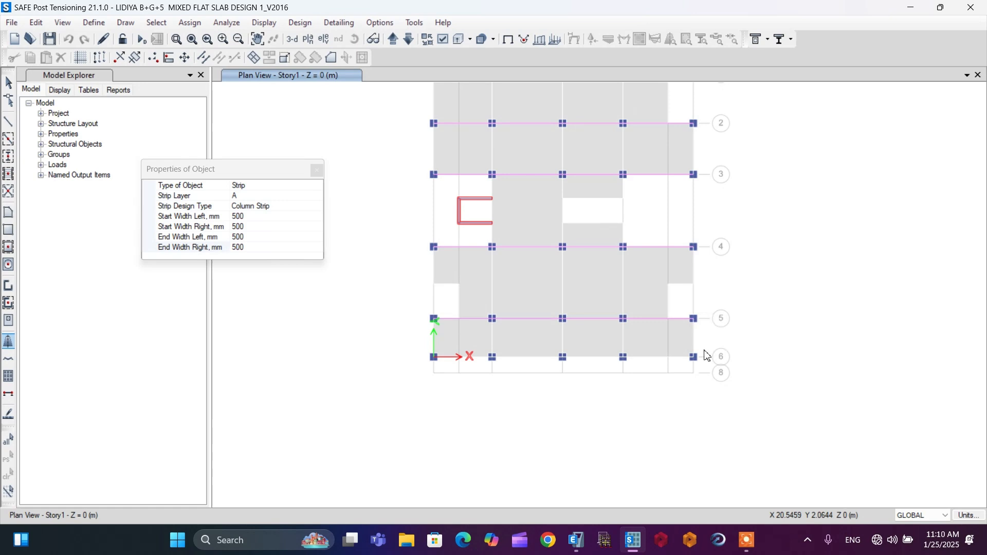
Draw a layer A column strip along gridline 6 between grid points A-6 and E-6
{"action": "left_click", "coordinate": [435, 357]}
{"action": "scroll", "coordinate": [668, 386], "scroll_direction": "up", "scroll_amount": 2}
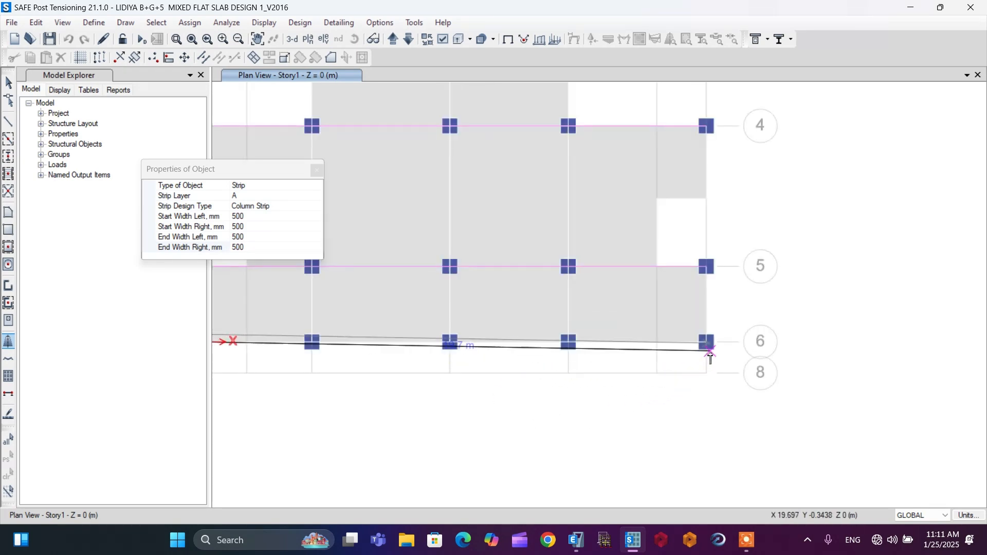
{"action": "left_click", "coordinate": [705, 344]}
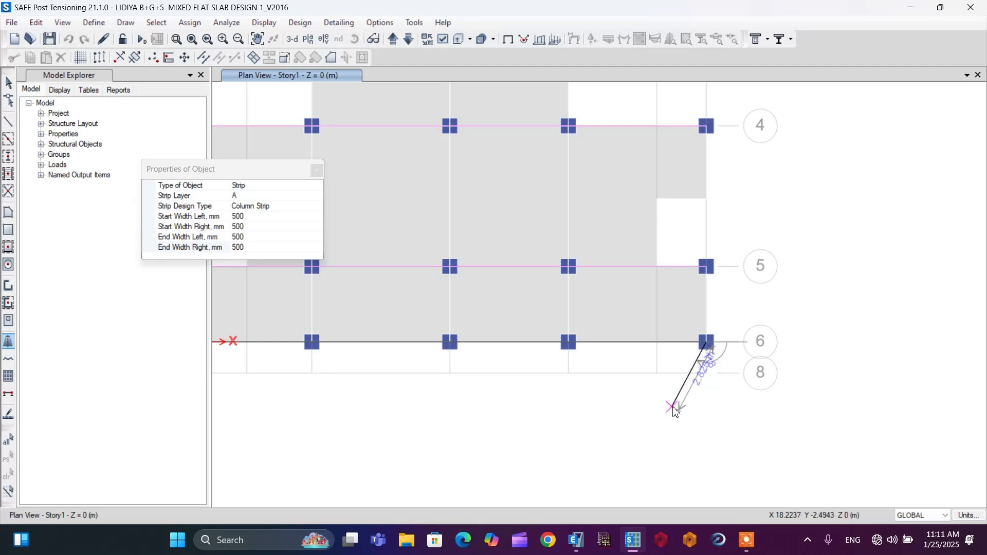
{"action": "key", "text": "Return"}
Set the strip layer to B and draw a column strip along gridline A from A-6 to A-1
{"action": "scroll", "coordinate": [529, 434], "scroll_direction": "down", "scroll_amount": 4}
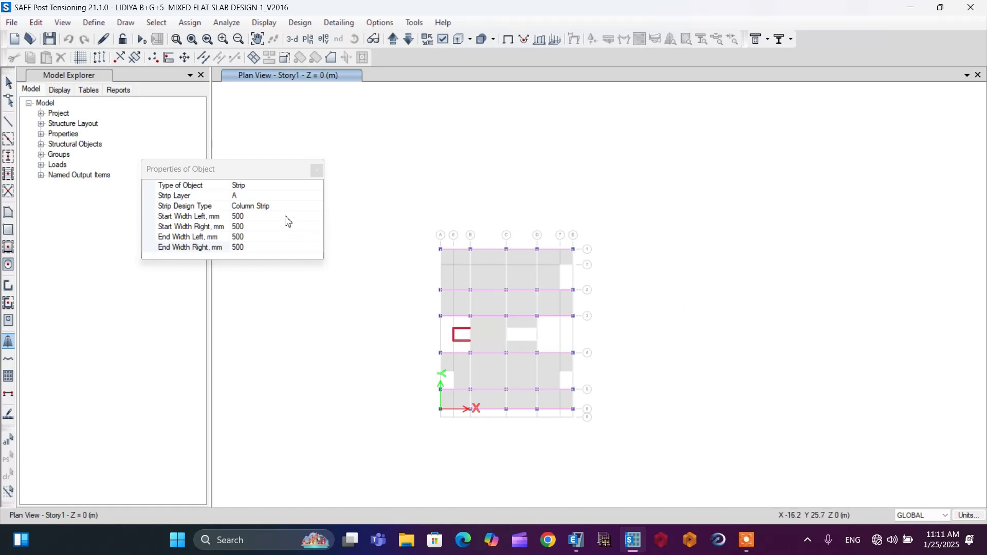
{"action": "left_click", "coordinate": [289, 200]}
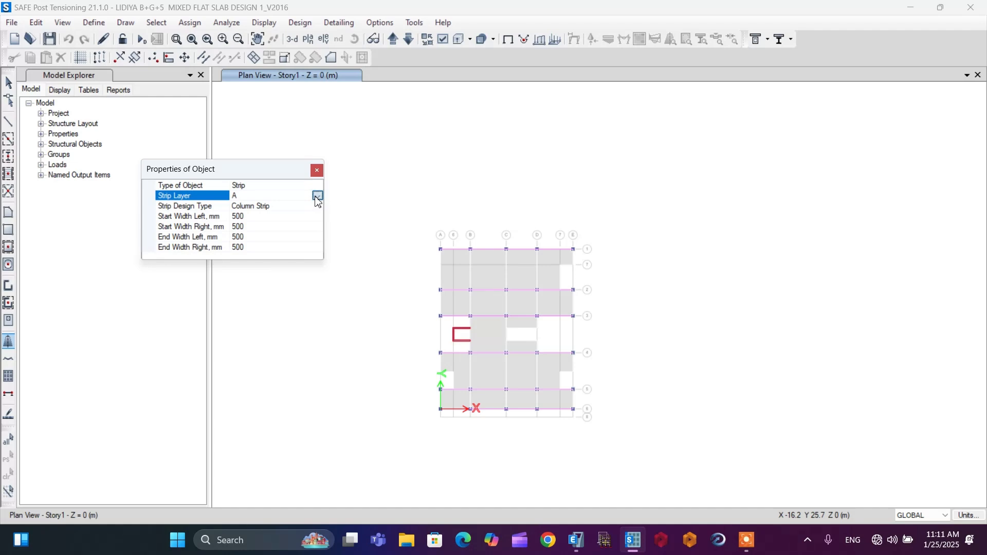
{"action": "left_click", "coordinate": [317, 196]}
{"action": "left_click", "coordinate": [250, 223]}
{"action": "scroll", "coordinate": [450, 415], "scroll_direction": "up", "scroll_amount": 3}
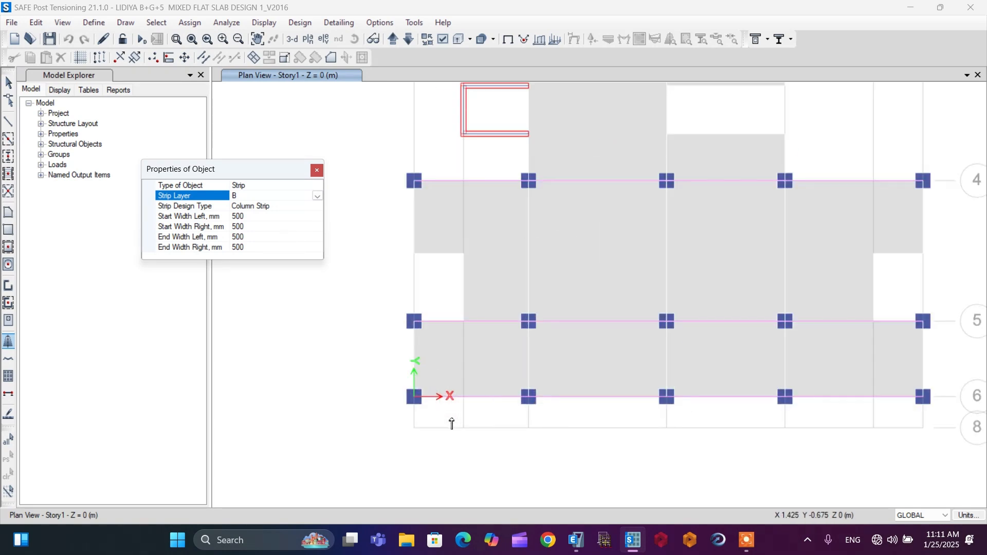
{"action": "left_click", "coordinate": [414, 397]}
{"action": "scroll", "coordinate": [413, 412], "scroll_direction": "down", "scroll_amount": 3}
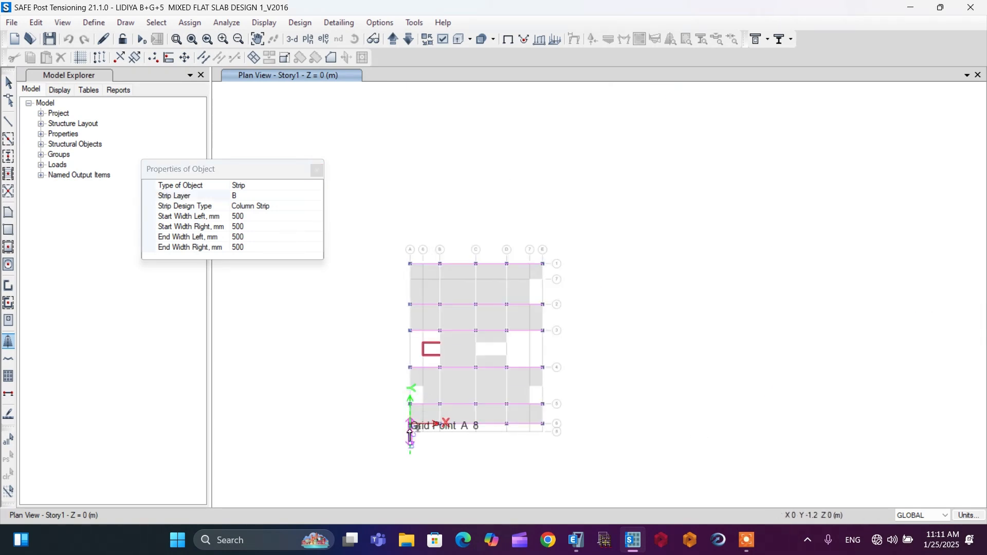
{"action": "scroll", "coordinate": [414, 283], "scroll_direction": "up", "scroll_amount": 3}
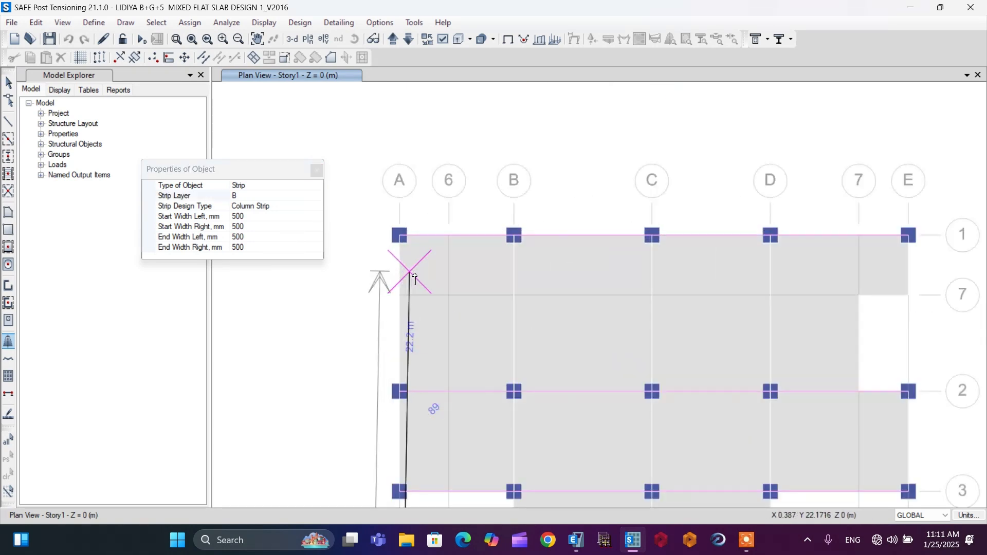
{"action": "left_click", "coordinate": [400, 237]}
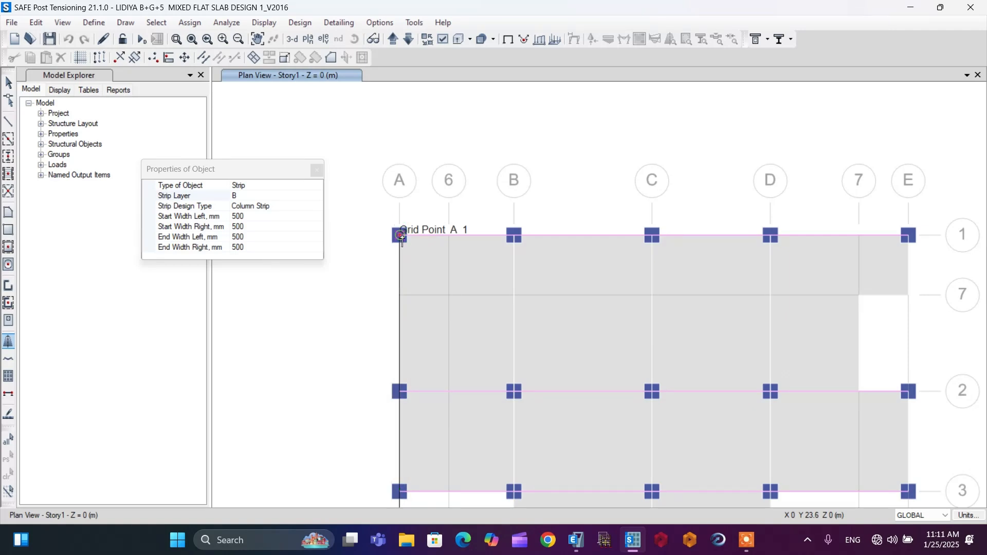
{"action": "right_click", "coordinate": [384, 277]}
Draw a layer B column strip along gridline B from B-6 to B-1
{"action": "scroll", "coordinate": [384, 283], "scroll_direction": "down", "scroll_amount": 3}
{"action": "scroll", "coordinate": [439, 406], "scroll_direction": "up", "scroll_amount": 3}
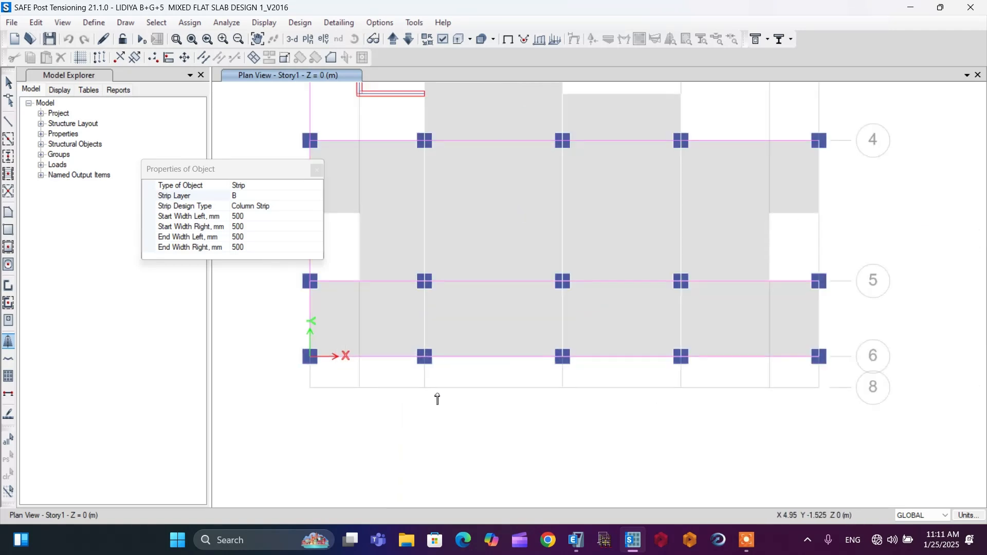
{"action": "left_click", "coordinate": [427, 361]}
{"action": "scroll", "coordinate": [428, 361], "scroll_direction": "down", "scroll_amount": 3}
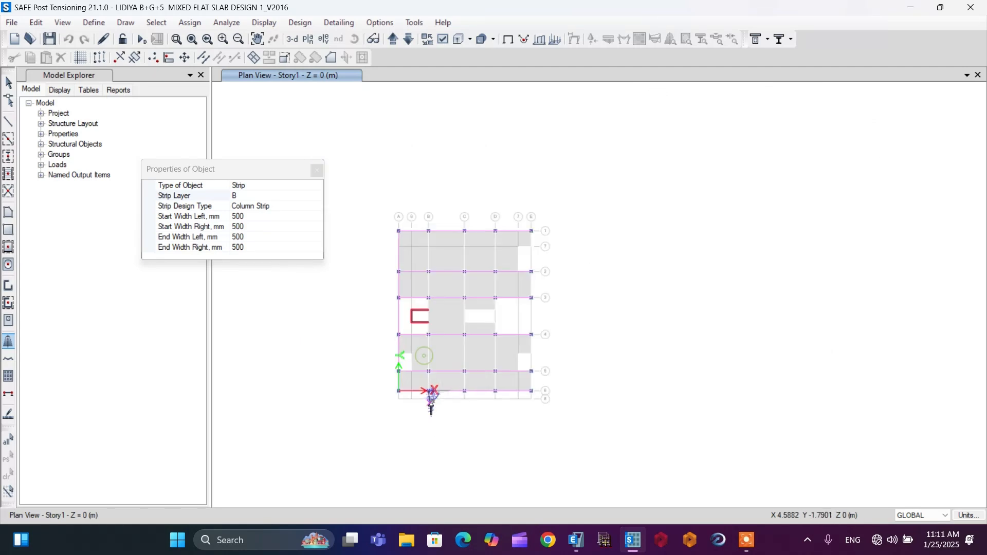
{"action": "scroll", "coordinate": [432, 253], "scroll_direction": "up", "scroll_amount": 3}
{"action": "left_click", "coordinate": [423, 245]}
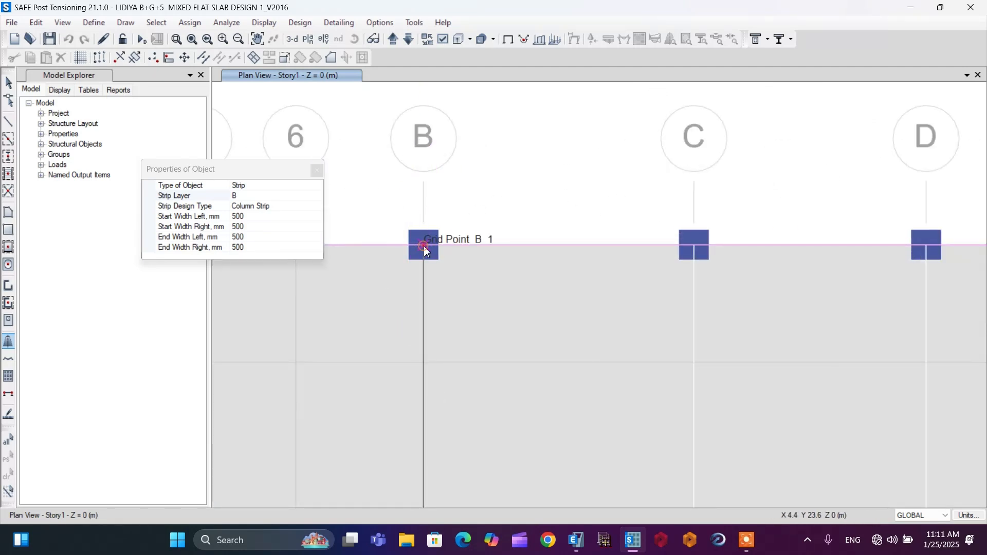
{"action": "right_click", "coordinate": [456, 265]}
{"action": "right_click", "coordinate": [457, 265]}
{"action": "key", "text": "Escape"}
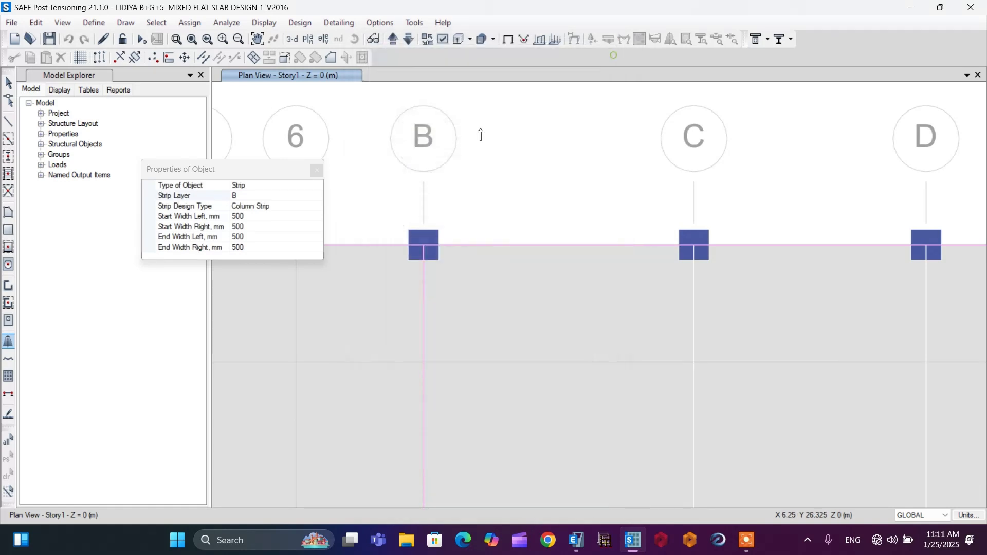
Draw a layer B column strip along gridline C from grid point C-6 to C-1
{"action": "scroll", "coordinate": [493, 277], "scroll_direction": "down", "scroll_amount": 5}
{"action": "scroll", "coordinate": [509, 410], "scroll_direction": "up", "scroll_amount": 4}
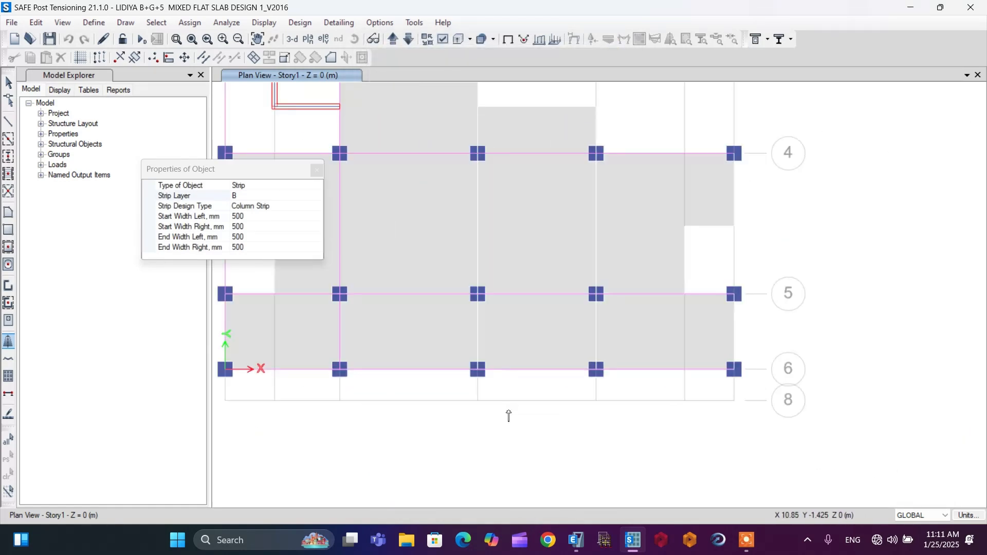
{"action": "scroll", "coordinate": [509, 412], "scroll_direction": "down", "scroll_amount": 2}
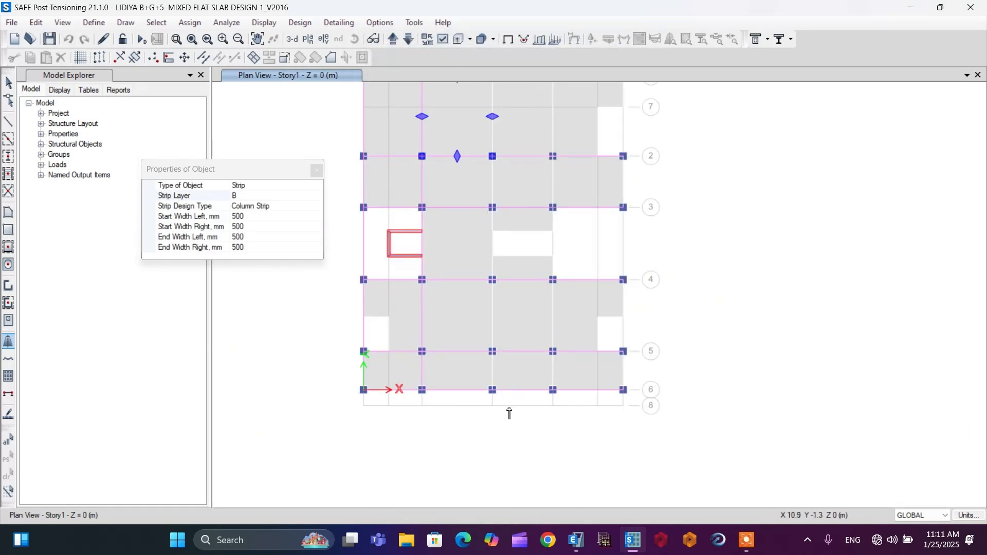
{"action": "key", "text": "Escape"}
{"action": "scroll", "coordinate": [330, 322], "scroll_direction": "down", "scroll_amount": 3}
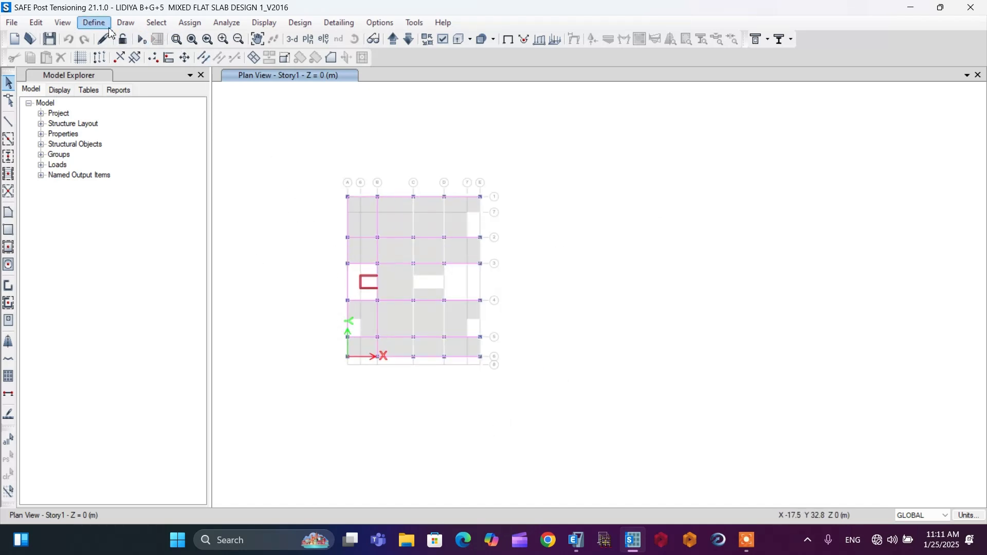
{"action": "left_click", "coordinate": [126, 23]}
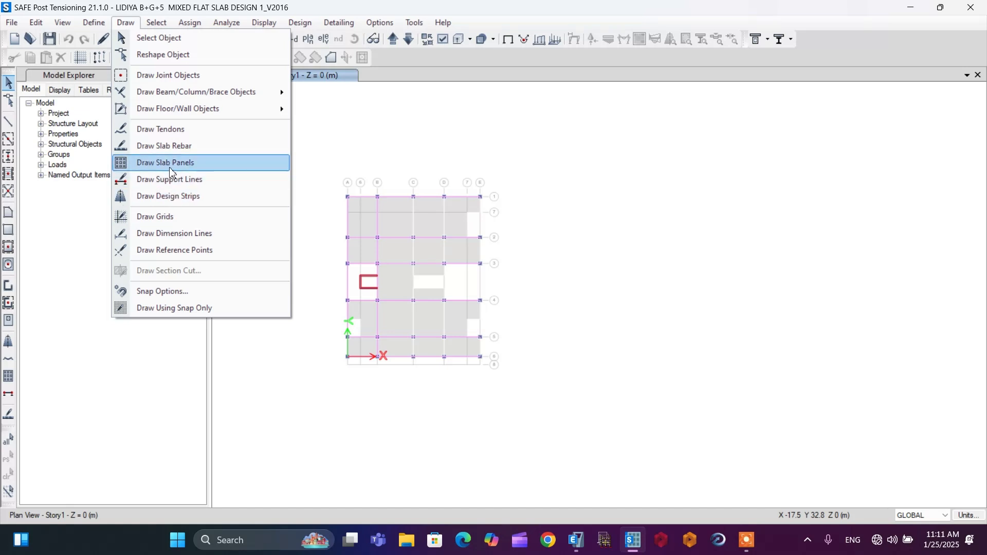
{"action": "left_click", "coordinate": [159, 197]}
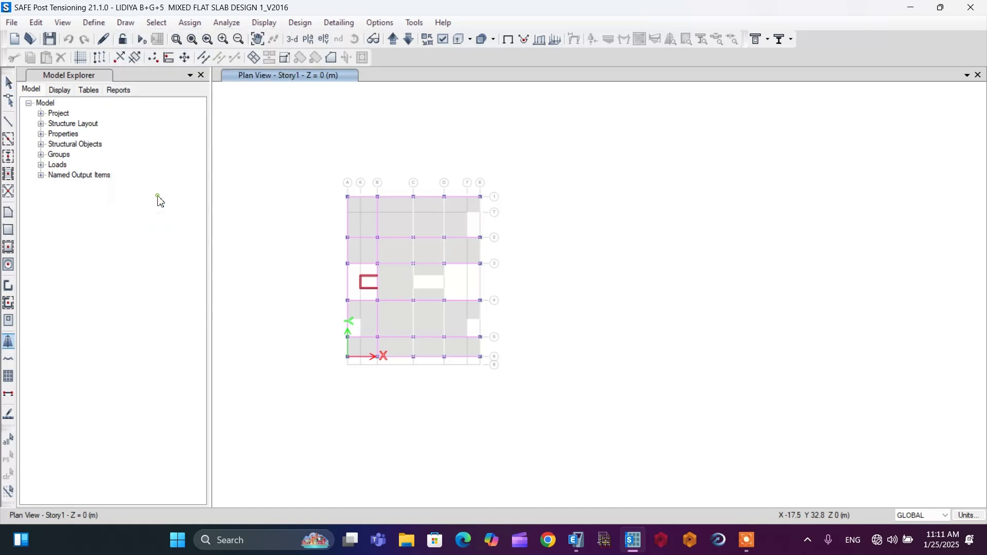
{"action": "left_click_drag", "start_coordinate": [169, 406], "coordinate": [189, 288]}
{"action": "left_click_drag", "start_coordinate": [176, 373], "coordinate": [174, 381]}
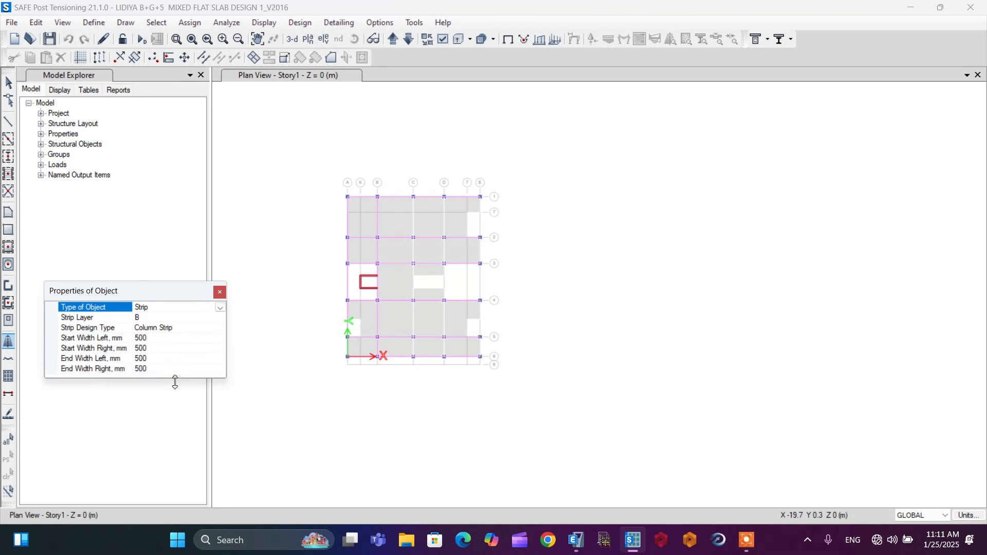
{"action": "scroll", "coordinate": [411, 370], "scroll_direction": "up", "scroll_amount": 3}
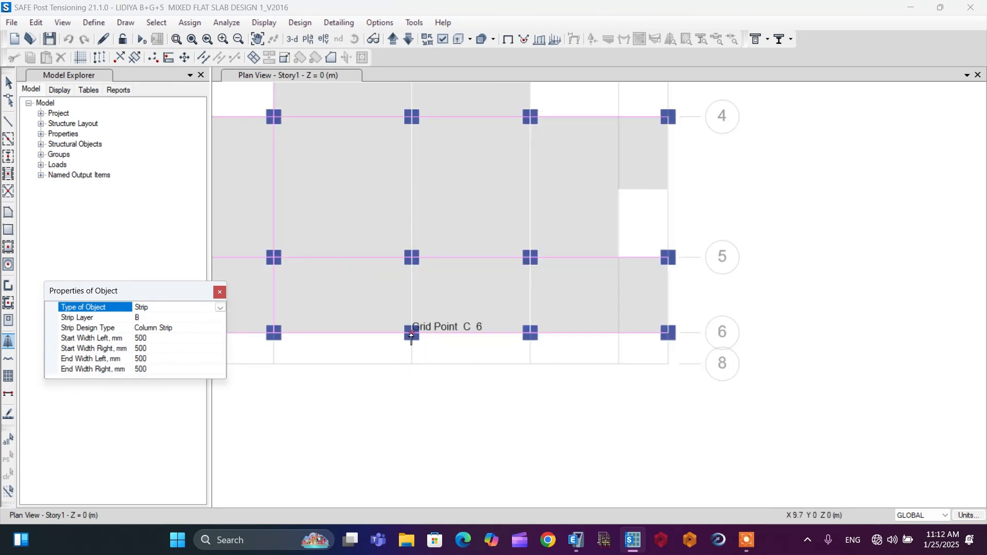
{"action": "scroll", "coordinate": [415, 407], "scroll_direction": "down", "scroll_amount": 3}
{"action": "scroll", "coordinate": [410, 220], "scroll_direction": "up", "scroll_amount": 3}
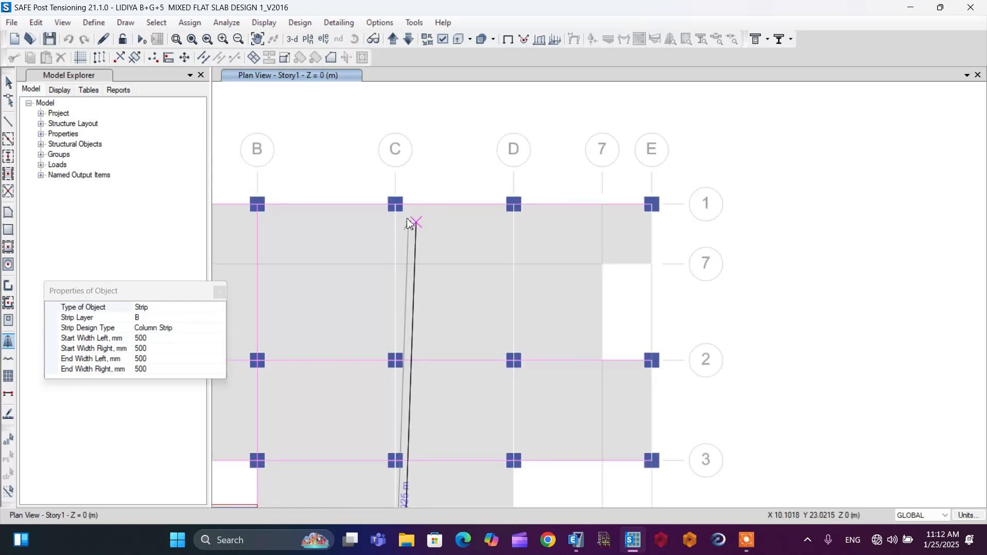
{"action": "left_click", "coordinate": [395, 208]}
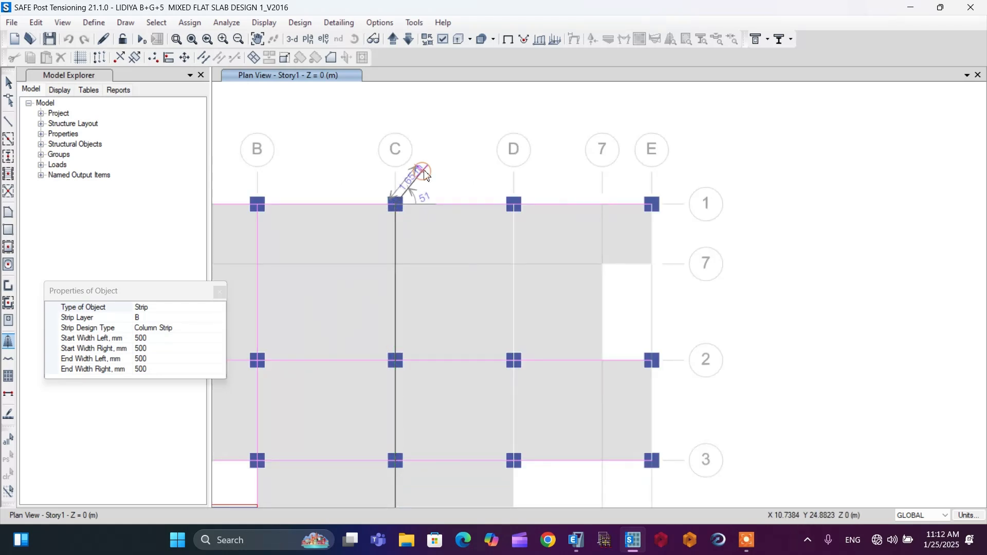
{"action": "right_click", "coordinate": [427, 174]}
Draw a layer B column strip along gridline D from grid point D-6 to D-1
{"action": "scroll", "coordinate": [431, 182], "scroll_direction": "down", "scroll_amount": 3}
{"action": "scroll", "coordinate": [441, 270], "scroll_direction": "down", "scroll_amount": 1}
{"action": "scroll", "coordinate": [454, 392], "scroll_direction": "up", "scroll_amount": 4}
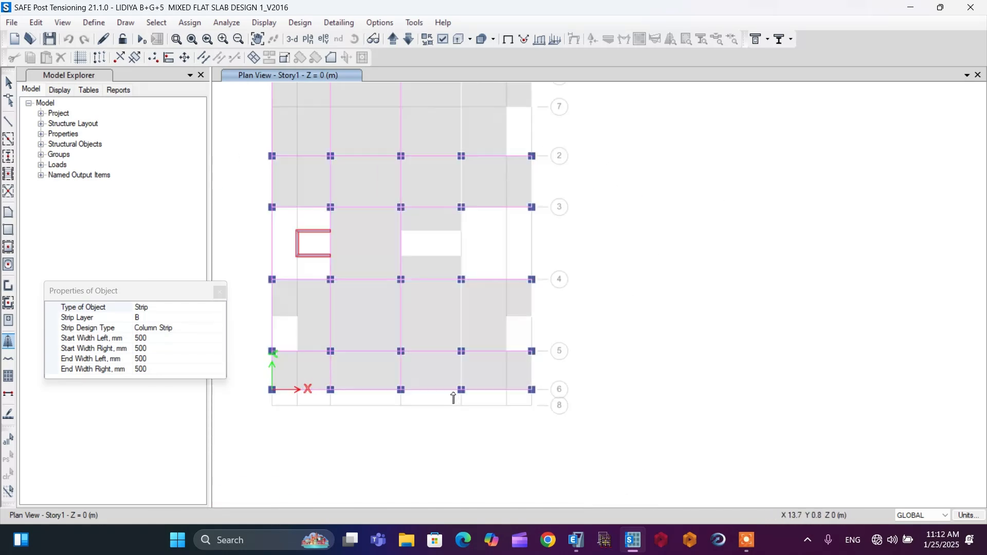
{"action": "left_click", "coordinate": [466, 389]}
{"action": "scroll", "coordinate": [461, 396], "scroll_direction": "down", "scroll_amount": 3}
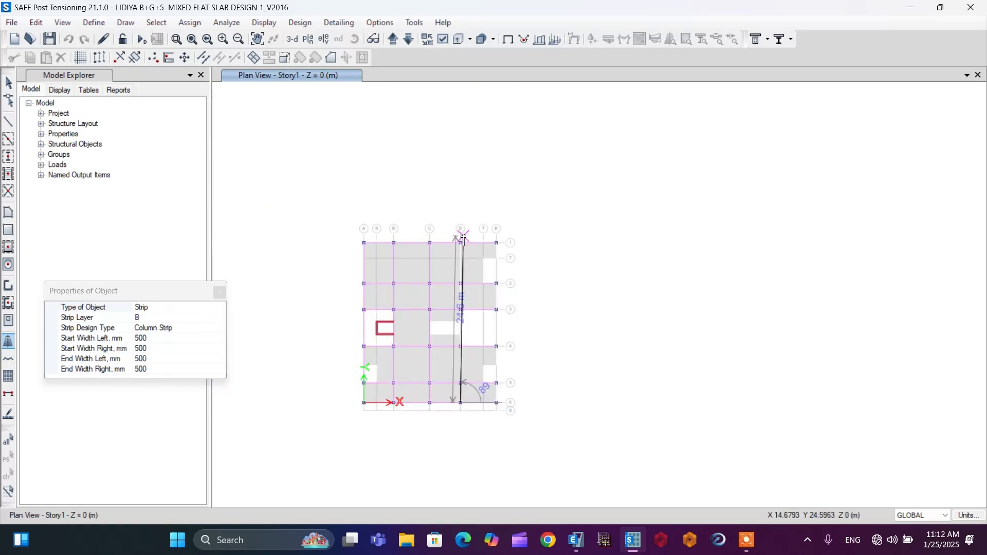
{"action": "scroll", "coordinate": [463, 257], "scroll_direction": "up", "scroll_amount": 4}
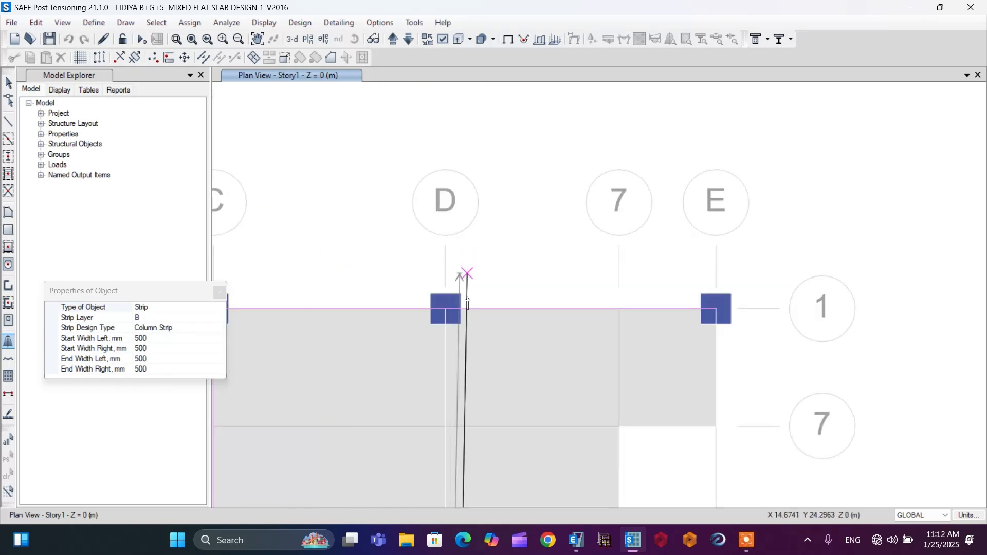
{"action": "double_click", "coordinate": [445, 314]}
{"action": "scroll", "coordinate": [480, 256], "scroll_direction": "down", "scroll_amount": 4}
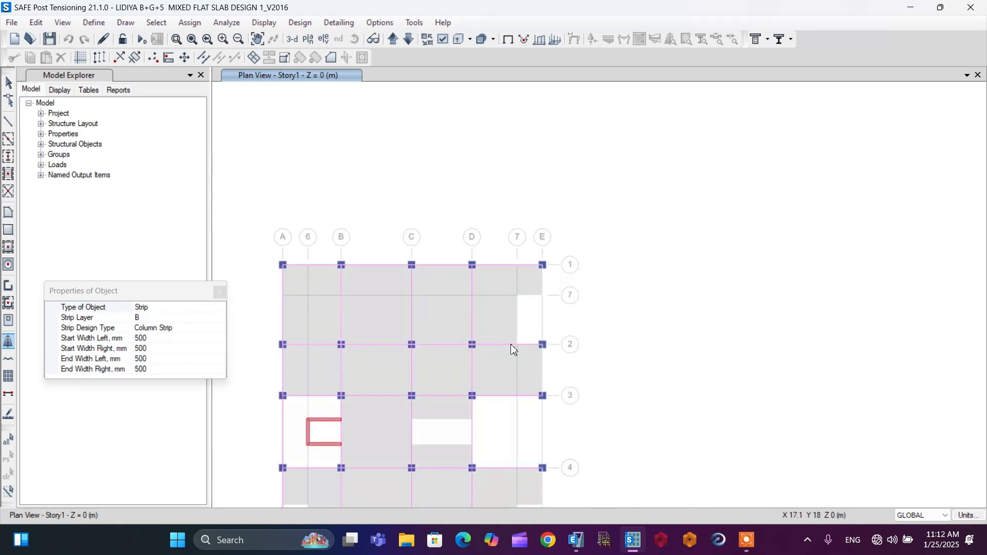
Draw a layer B column strip along gridline E from grid point E-6 to E-1 and end the strip drawing
{"action": "scroll", "coordinate": [513, 349], "scroll_direction": "down", "scroll_amount": 2}
{"action": "scroll", "coordinate": [531, 454], "scroll_direction": "up", "scroll_amount": 5}
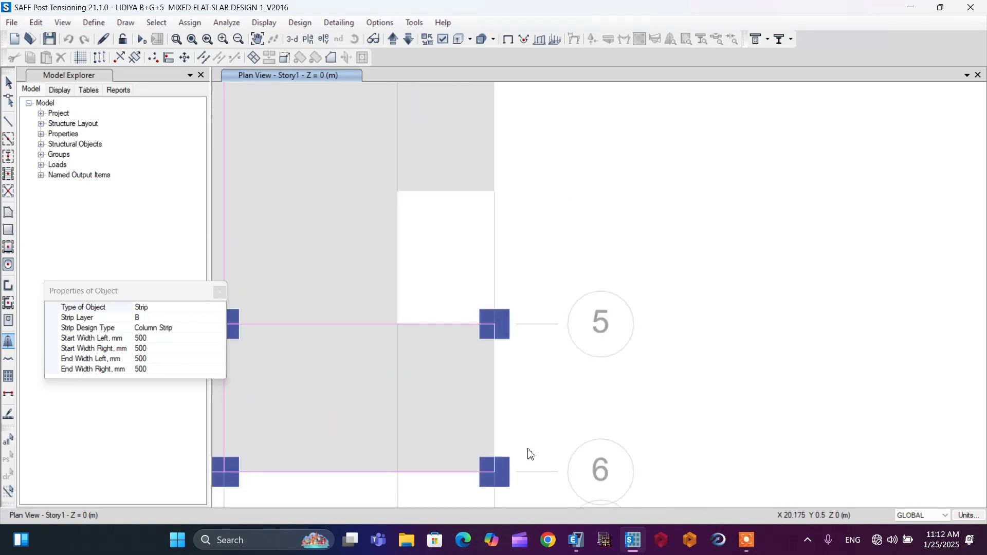
{"action": "left_click", "coordinate": [494, 472]}
{"action": "scroll", "coordinate": [494, 472], "scroll_direction": "down", "scroll_amount": 2}
{"action": "scroll", "coordinate": [507, 303], "scroll_direction": "down", "scroll_amount": 2}
{"action": "scroll", "coordinate": [514, 283], "scroll_direction": "down", "scroll_amount": 2}
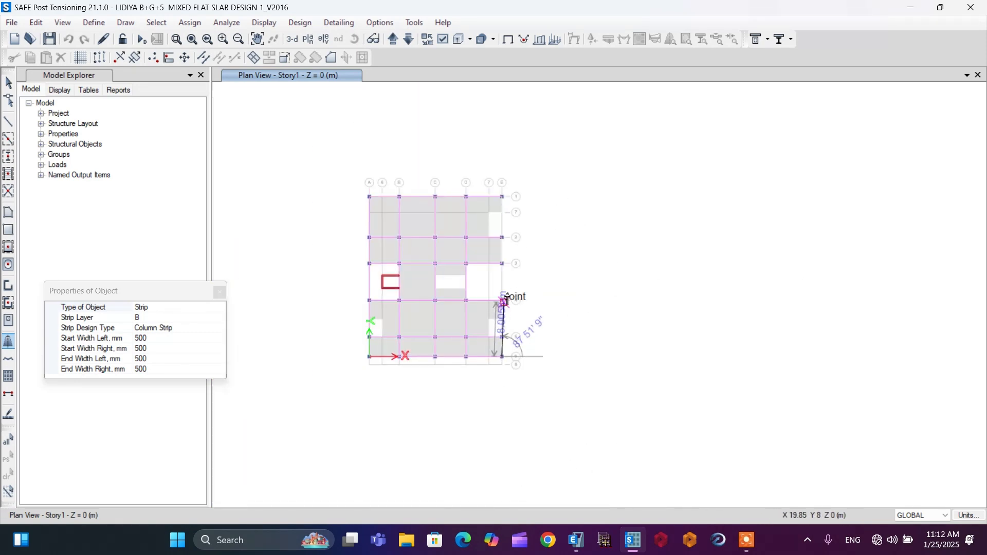
{"action": "scroll", "coordinate": [505, 201], "scroll_direction": "up", "scroll_amount": 6}
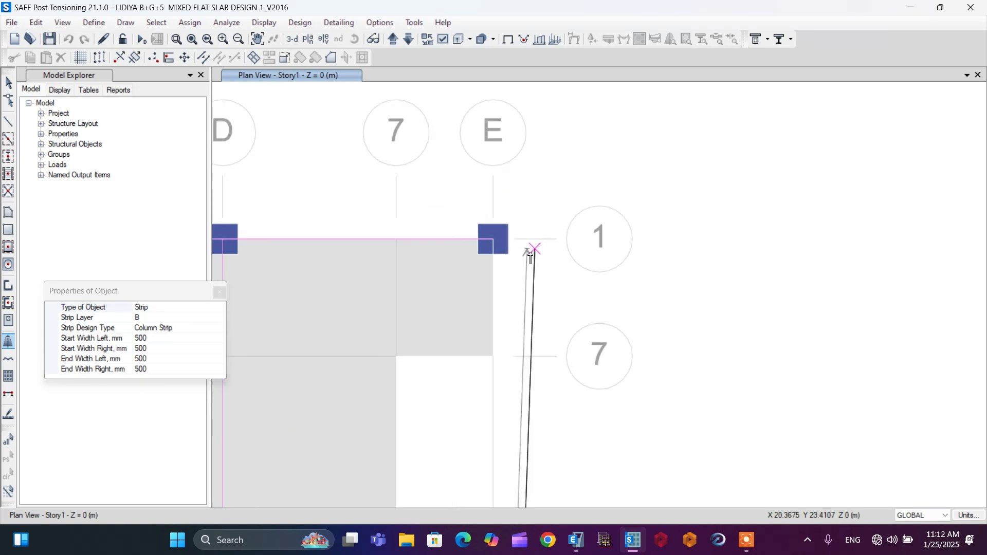
{"action": "left_click", "coordinate": [493, 240]}
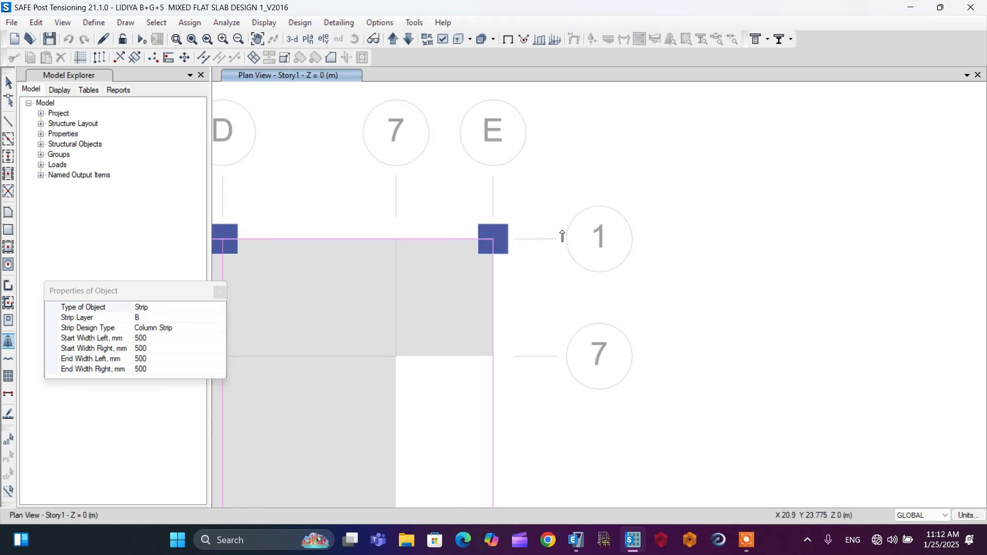
{"action": "scroll", "coordinate": [564, 234], "scroll_direction": "down", "scroll_amount": 5}
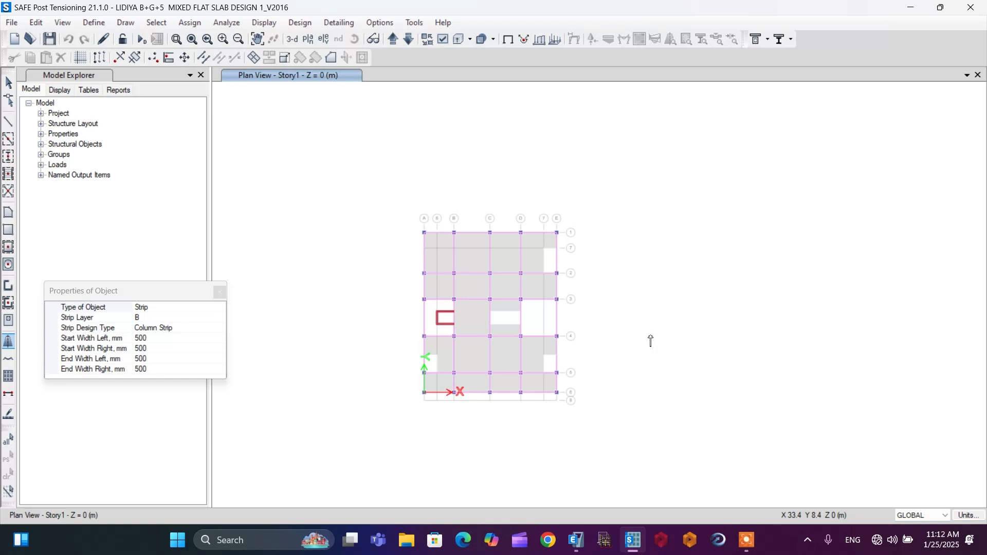
{"action": "key", "text": "Escape"}
Restart drawing design strips with the strip layer set to A and the design type set to Middle Strip
{"action": "scroll", "coordinate": [522, 308], "scroll_direction": "up", "scroll_amount": 5}
{"action": "scroll", "coordinate": [454, 256], "scroll_direction": "down", "scroll_amount": 2}
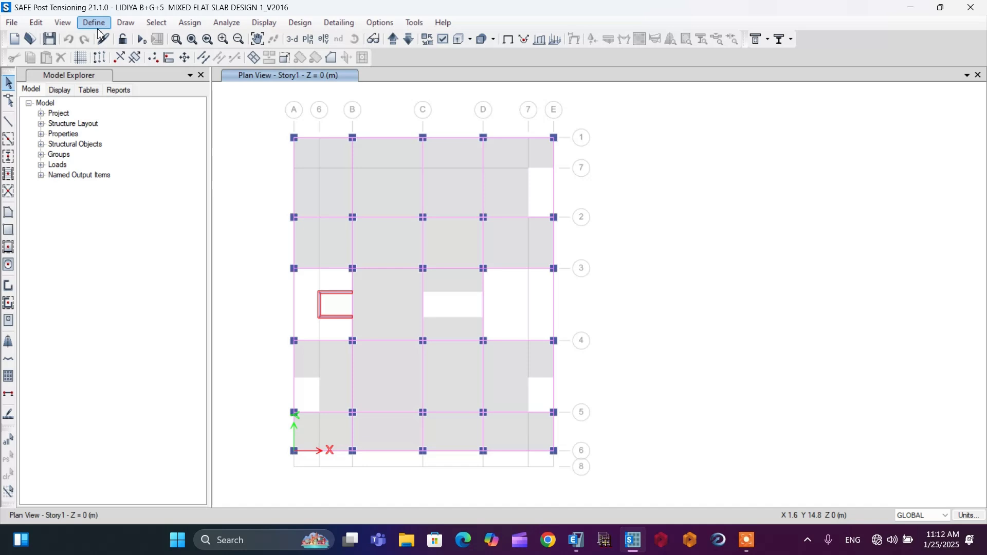
{"action": "left_click", "coordinate": [97, 29]}
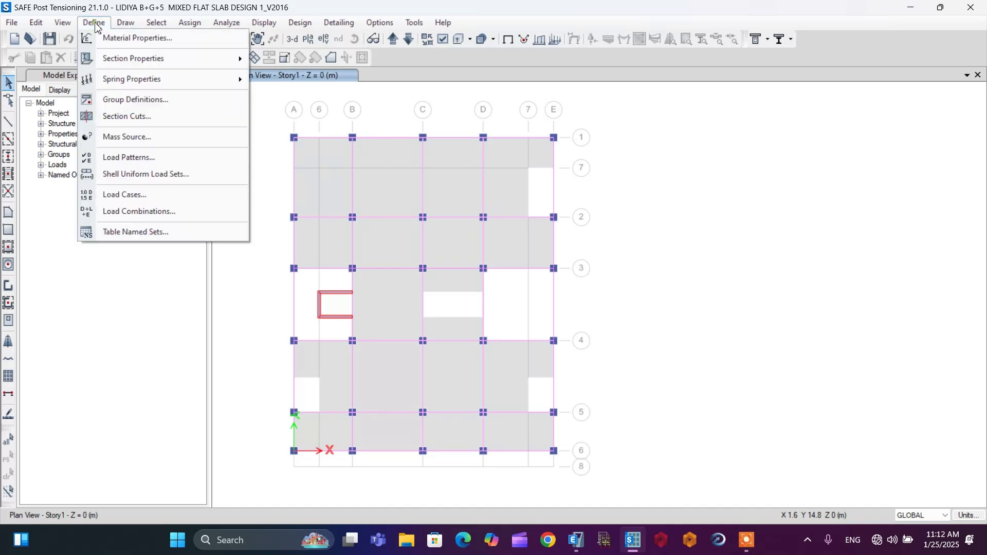
{"action": "mouse_move", "coordinate": [125, 23]}
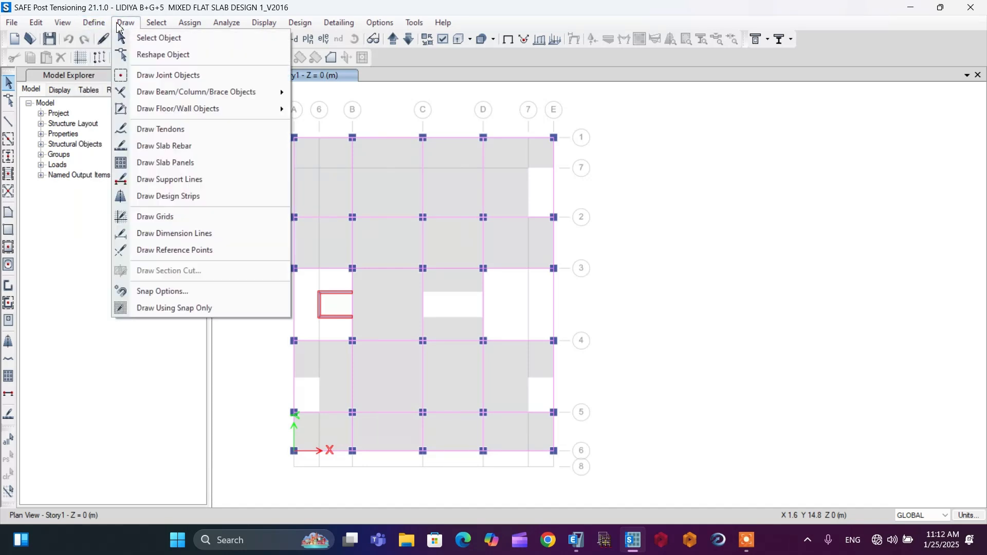
{"action": "left_click", "coordinate": [160, 196]}
{"action": "left_click_drag", "start_coordinate": [164, 409], "coordinate": [186, 283]}
{"action": "left_click", "coordinate": [189, 315]}
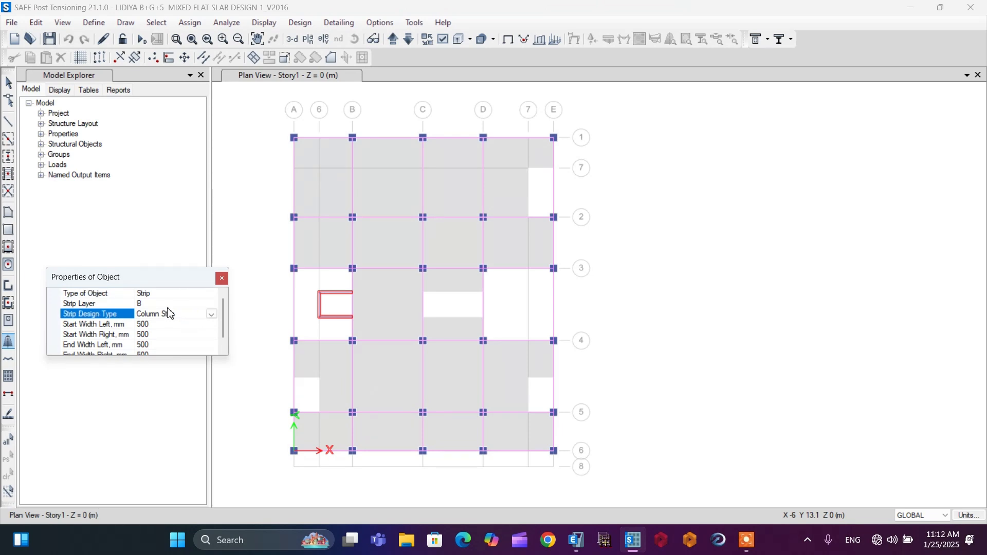
{"action": "left_click", "coordinate": [208, 304]}
{"action": "left_click", "coordinate": [212, 304]}
{"action": "left_click", "coordinate": [147, 329]}
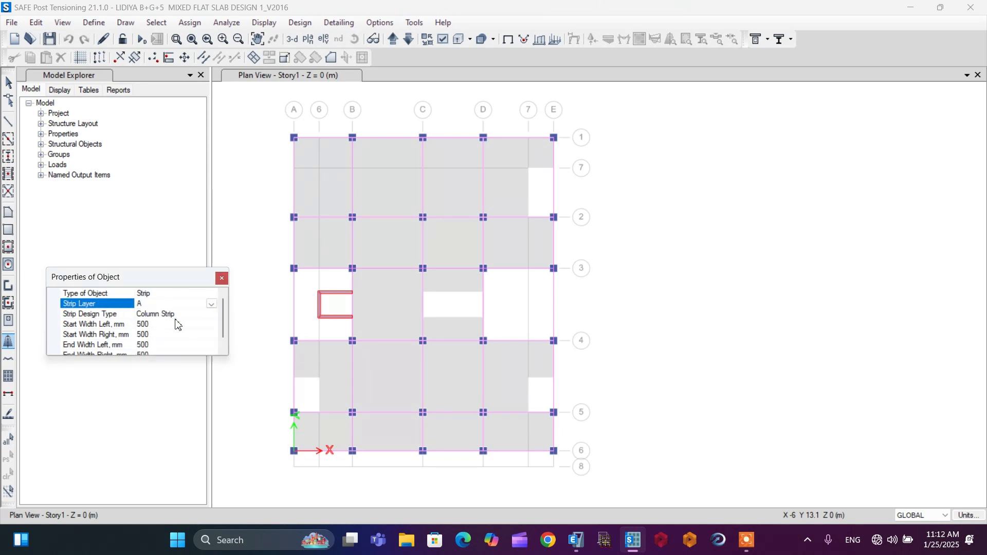
{"action": "left_click", "coordinate": [208, 314]}
{"action": "left_click", "coordinate": [211, 314]}
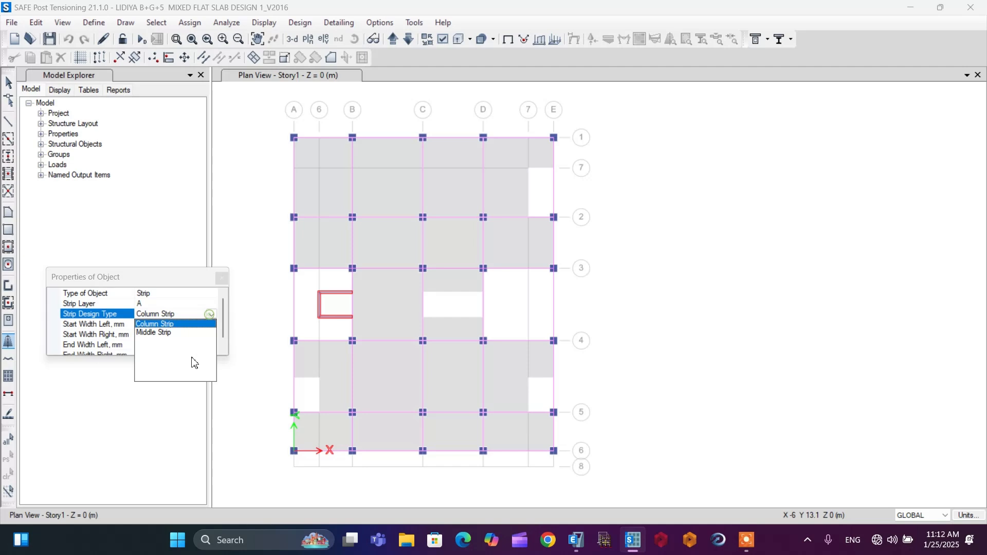
{"action": "left_click", "coordinate": [157, 332]}
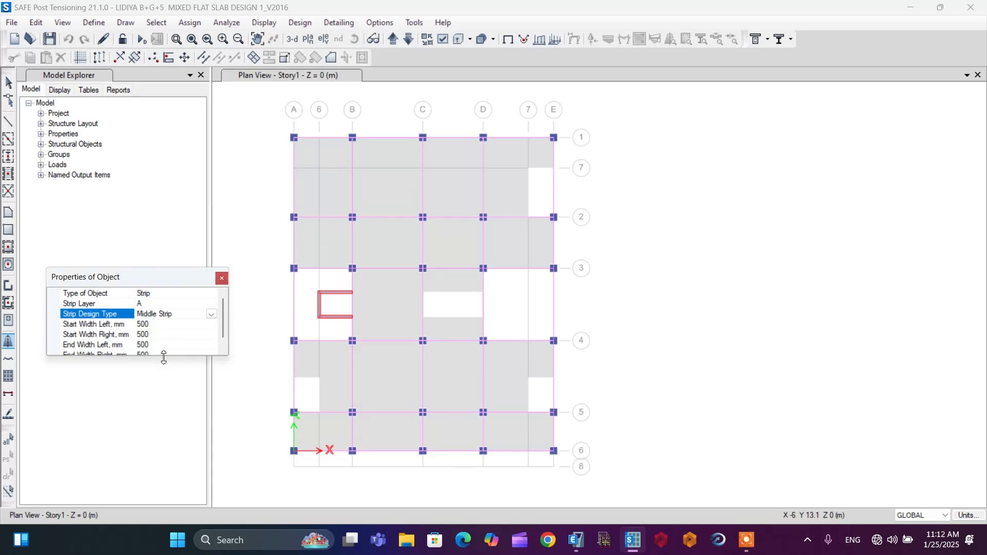
{"action": "left_click_drag", "start_coordinate": [164, 359], "coordinate": [162, 365]}
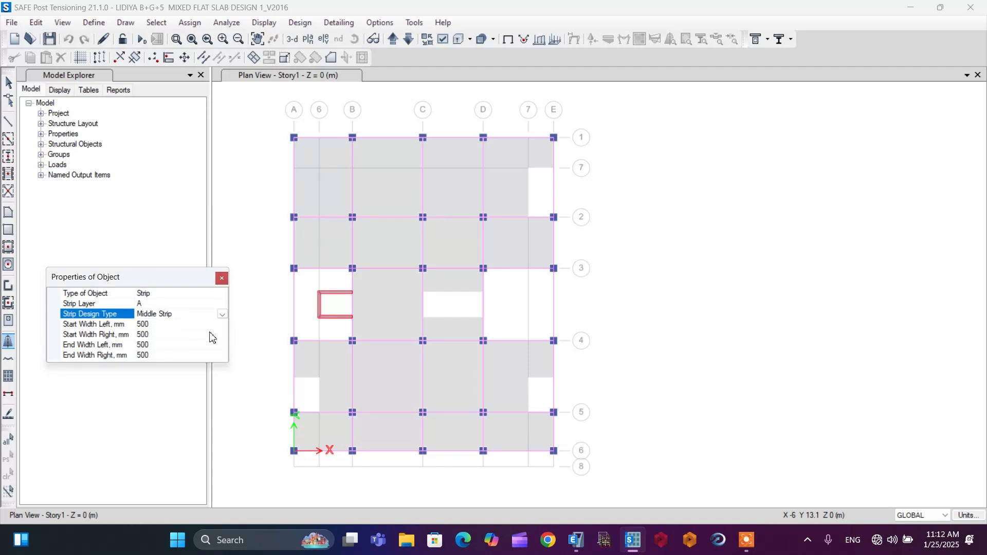
Enable snapping to line ends and midpoints in the snap options
{"action": "right_click", "coordinate": [710, 423]}
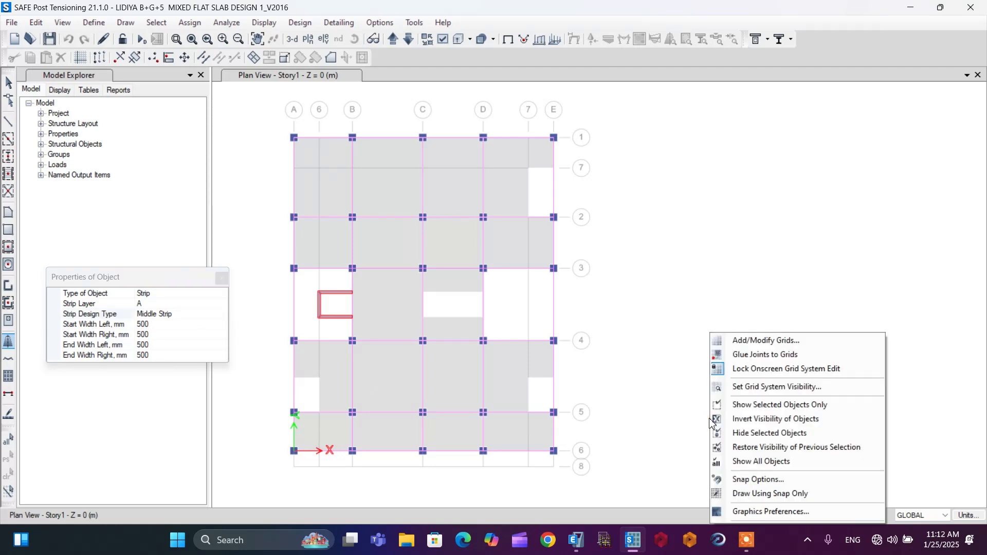
{"action": "left_click", "coordinate": [745, 480]}
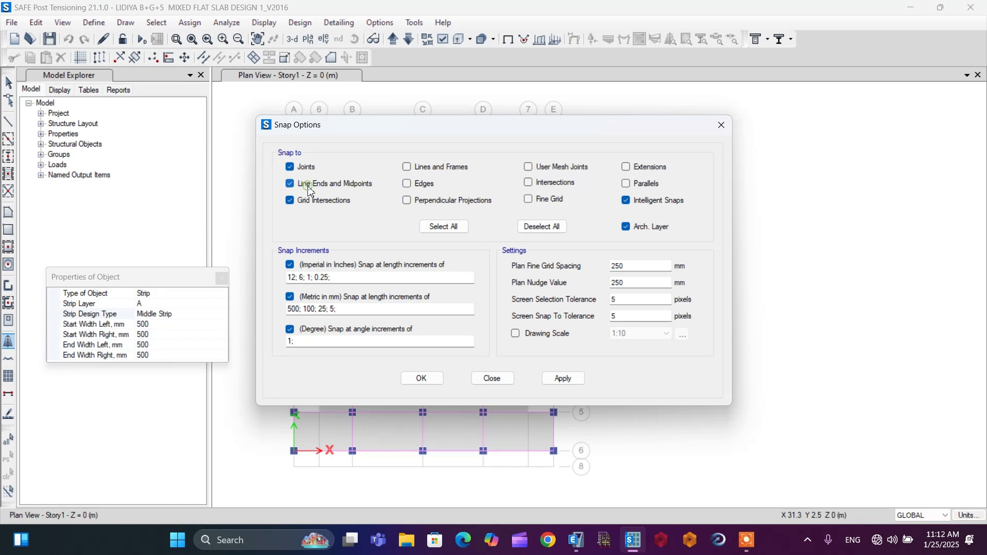
{"action": "left_click", "coordinate": [308, 184]}
{"action": "left_click", "coordinate": [421, 379]}
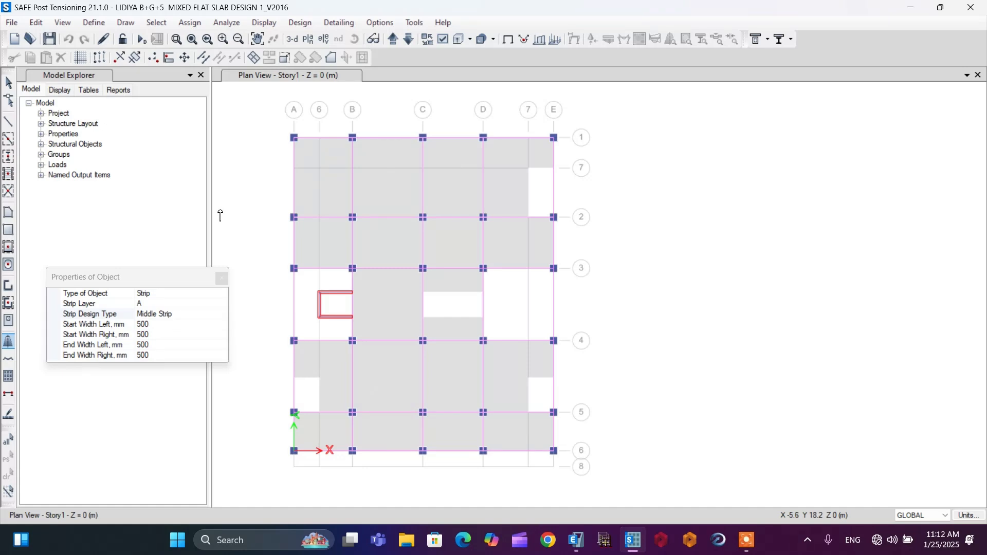
Draw layer A middle strips from gridline A to E, one midway between gridlines 1 and 2 and one midway between 2 and 3
{"action": "left_click", "coordinate": [294, 177]}
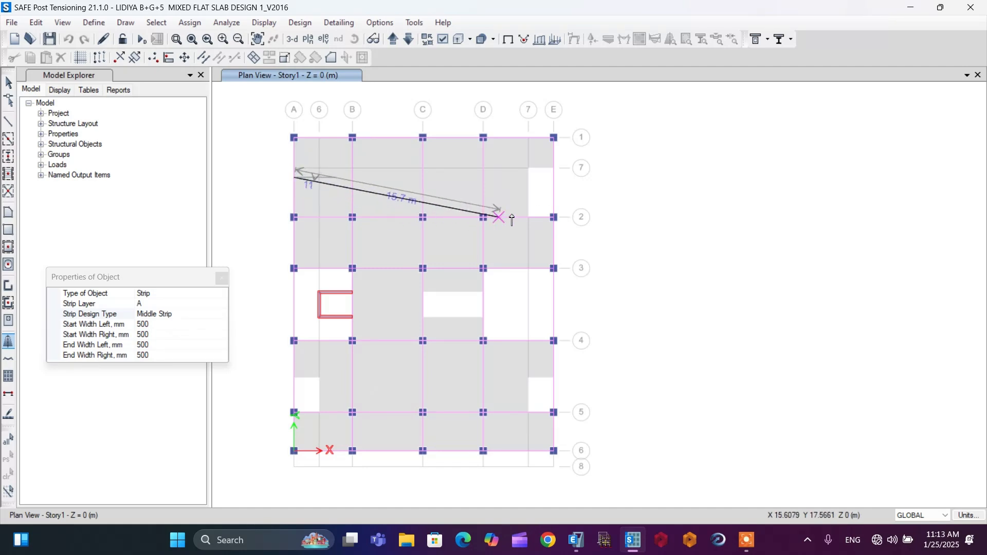
{"action": "left_click", "coordinate": [554, 177]}
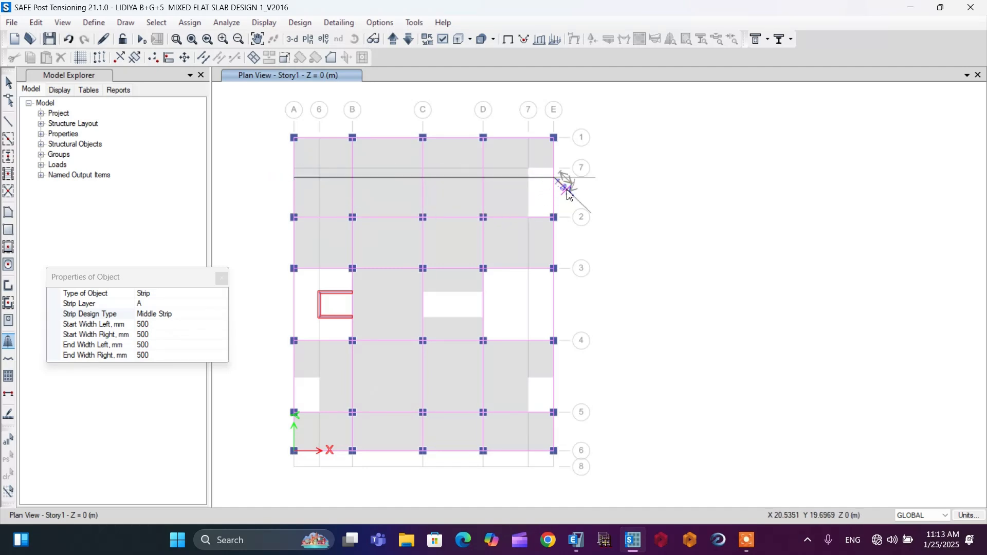
{"action": "key", "text": "Return"}
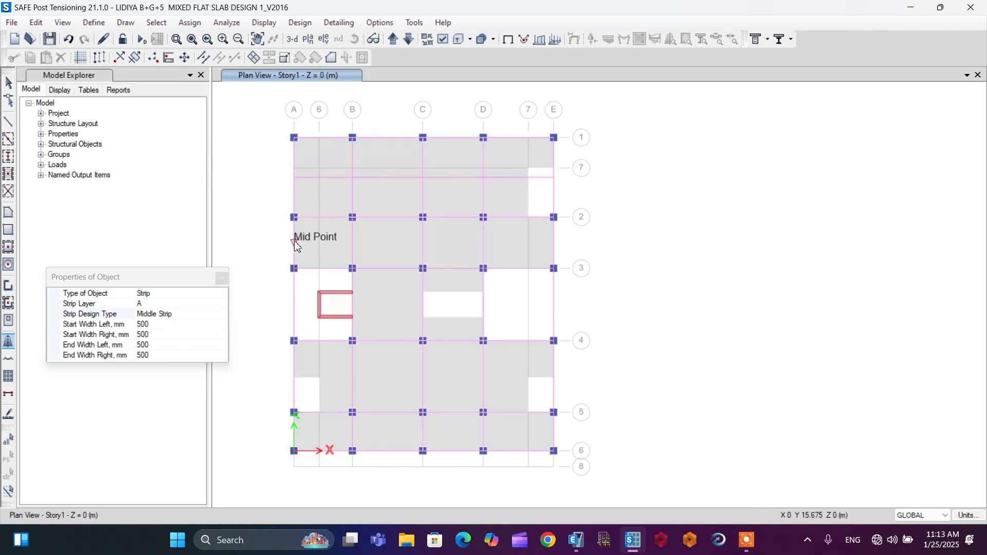
{"action": "left_click", "coordinate": [306, 248]}
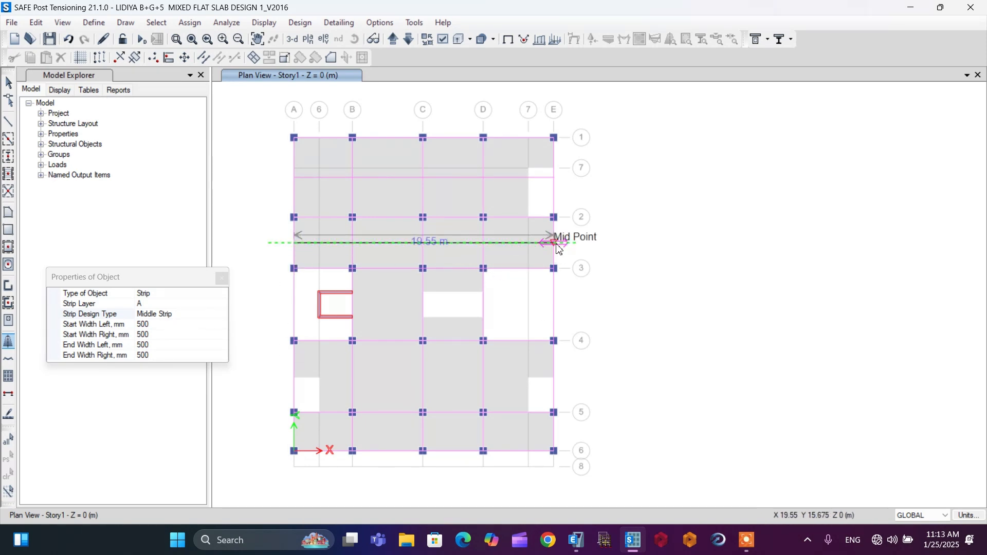
{"action": "left_click", "coordinate": [556, 245]}
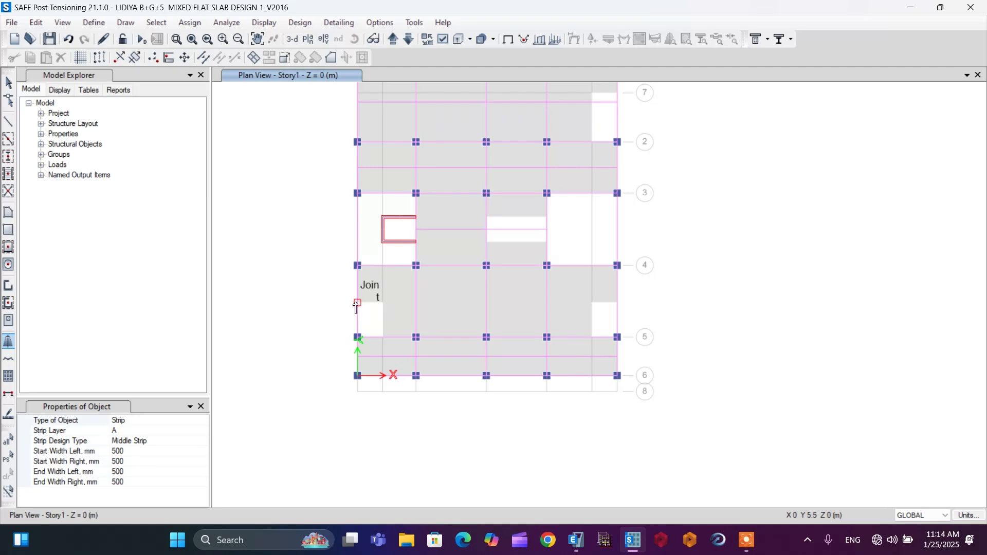
Draw a layer A middle strip from gridline A to E about midway between gridlines 4 and 5, and end the strip drawing
{"action": "left_click", "coordinate": [357, 304]}
{"action": "left_click", "coordinate": [617, 303]}
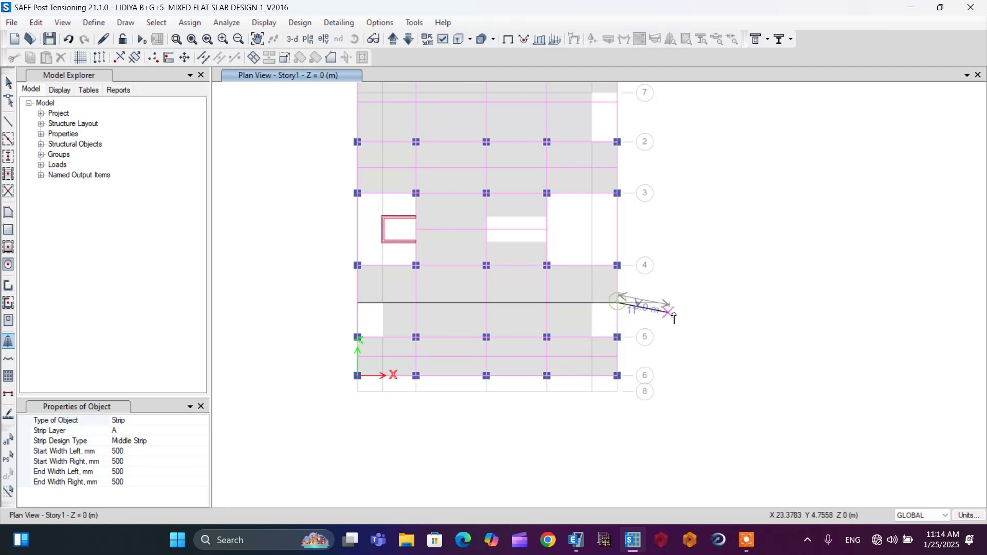
{"action": "key", "text": "Return"}
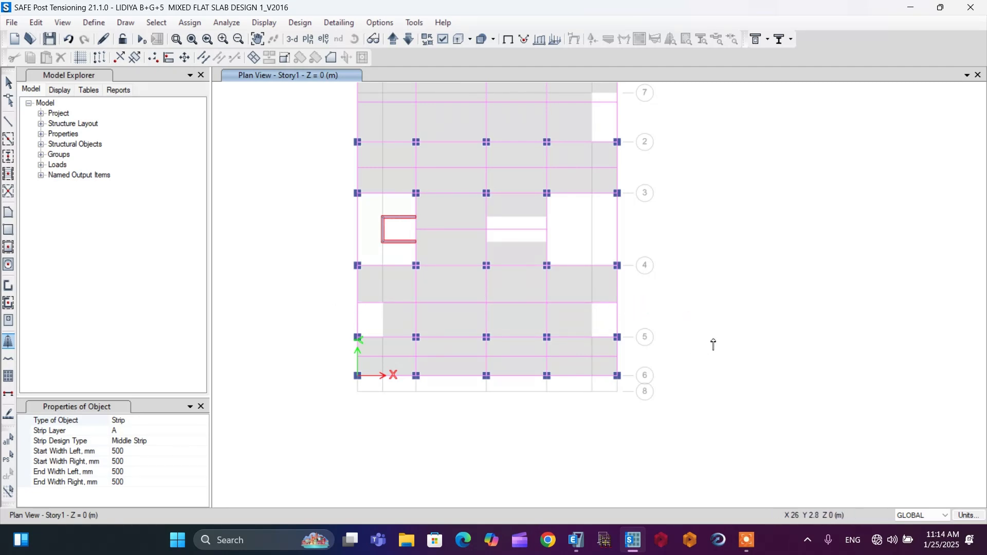
{"action": "key", "text": "Escape"}
{"action": "scroll", "coordinate": [422, 426], "scroll_direction": "down", "scroll_amount": 1}
{"action": "scroll", "coordinate": [423, 427], "scroll_direction": "down", "scroll_amount": 1}
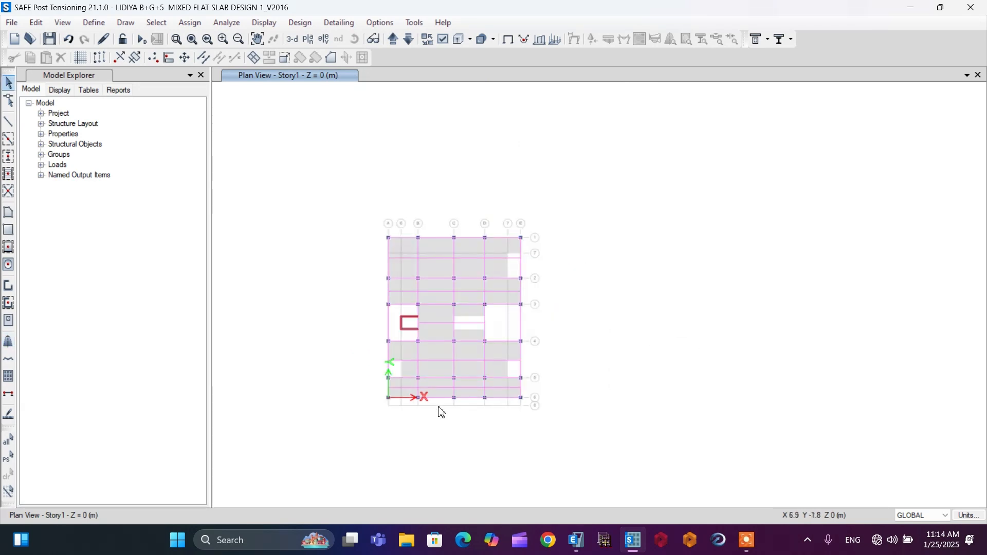
{"action": "scroll", "coordinate": [437, 396], "scroll_direction": "up", "scroll_amount": 1}
{"action": "scroll", "coordinate": [437, 396], "scroll_direction": "down", "scroll_amount": 1}
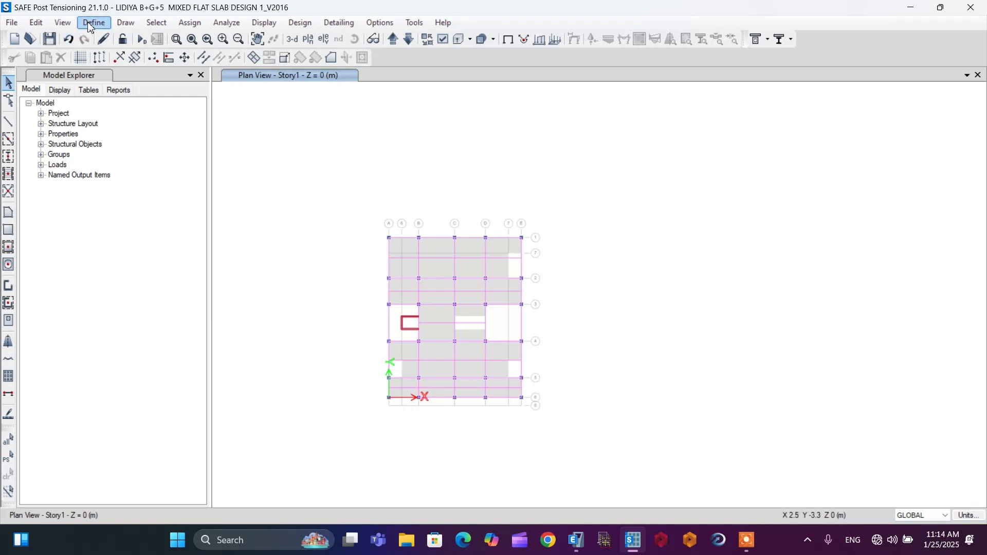
Restart drawing design strips on layer B as Middle Strip and draw one midway between gridlines A and B, from gridline 6 to 1
{"action": "left_click", "coordinate": [125, 22]}
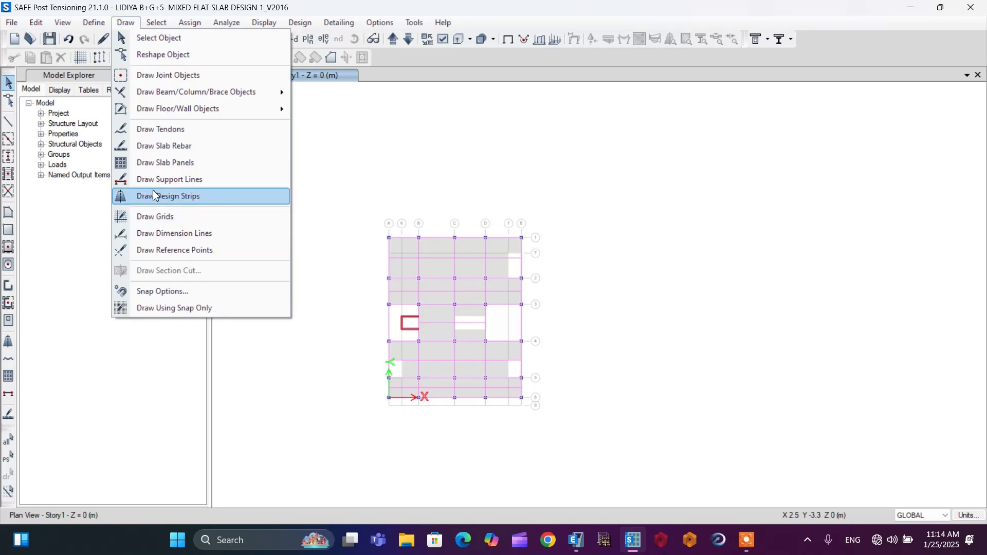
{"action": "left_click", "coordinate": [153, 196]}
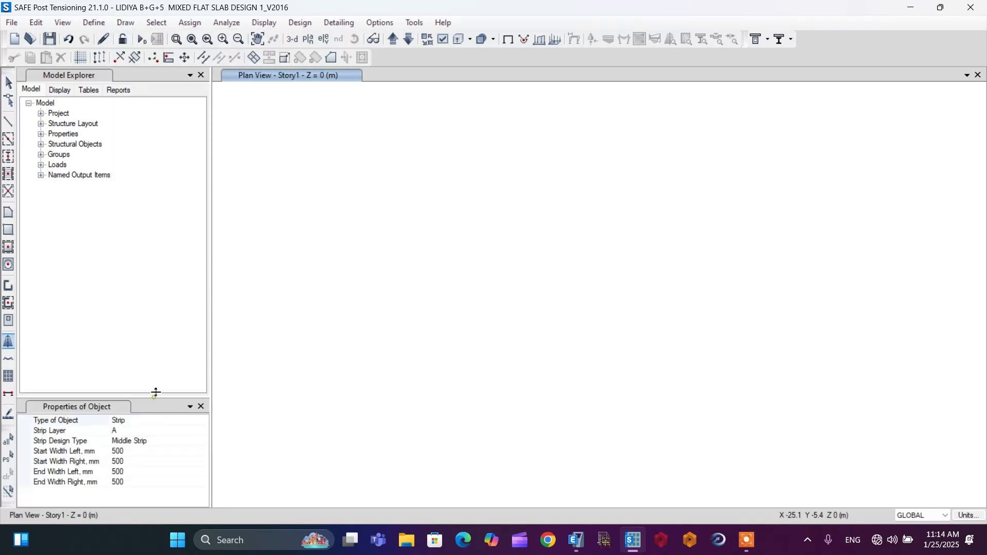
{"action": "left_click_drag", "start_coordinate": [156, 392], "coordinate": [162, 308]}
{"action": "left_click", "coordinate": [154, 339]}
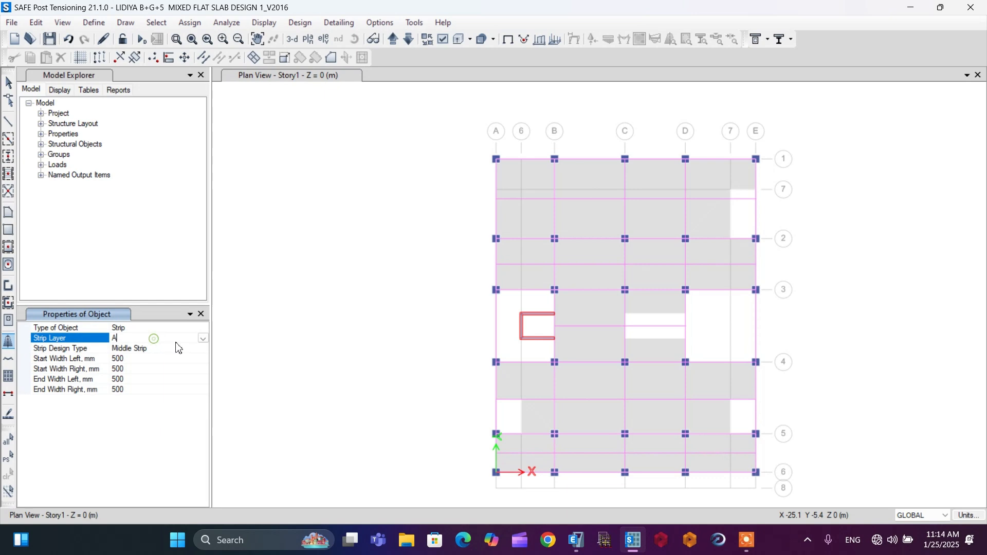
{"action": "left_click", "coordinate": [203, 339]}
{"action": "left_click", "coordinate": [116, 372]}
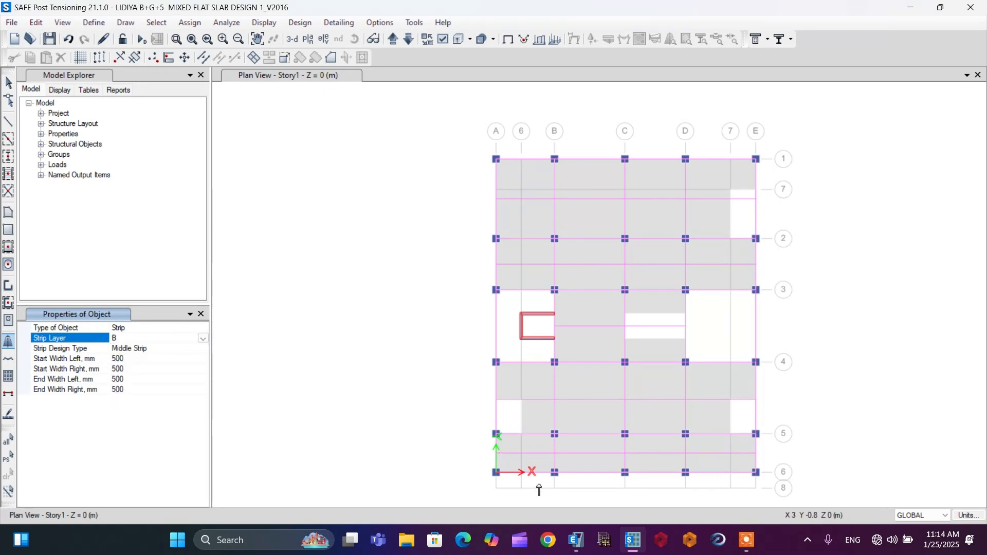
{"action": "left_click", "coordinate": [526, 475]}
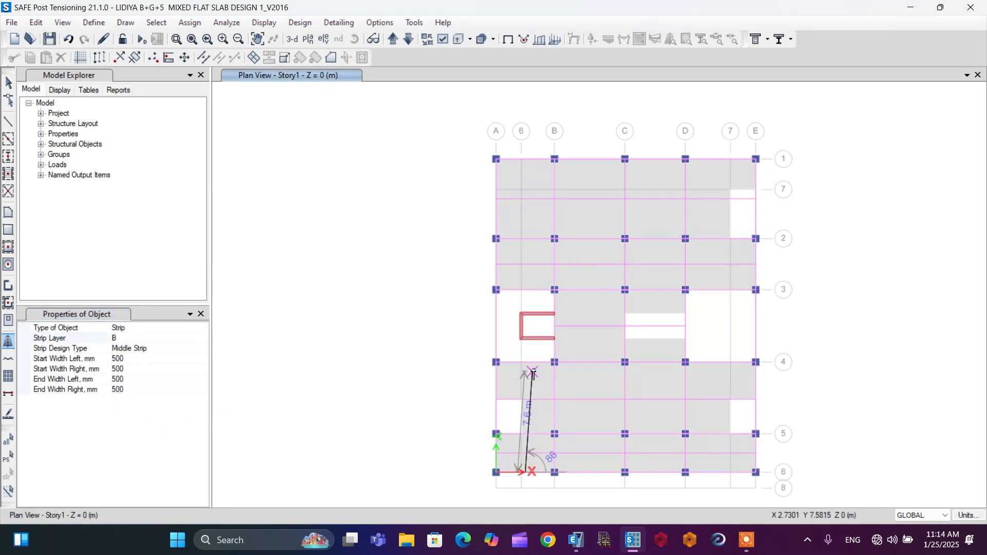
{"action": "left_click", "coordinate": [527, 160]}
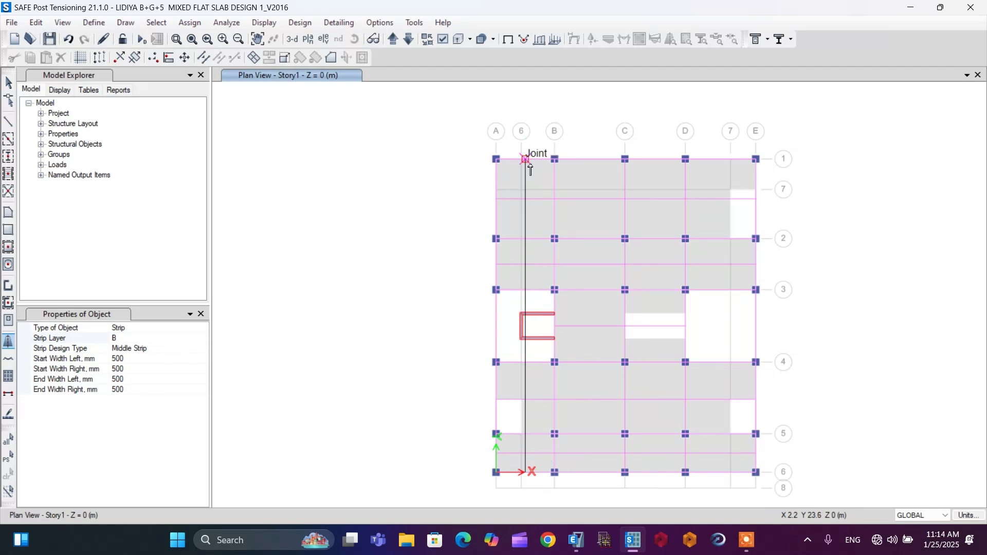
{"action": "key", "text": "Return"}
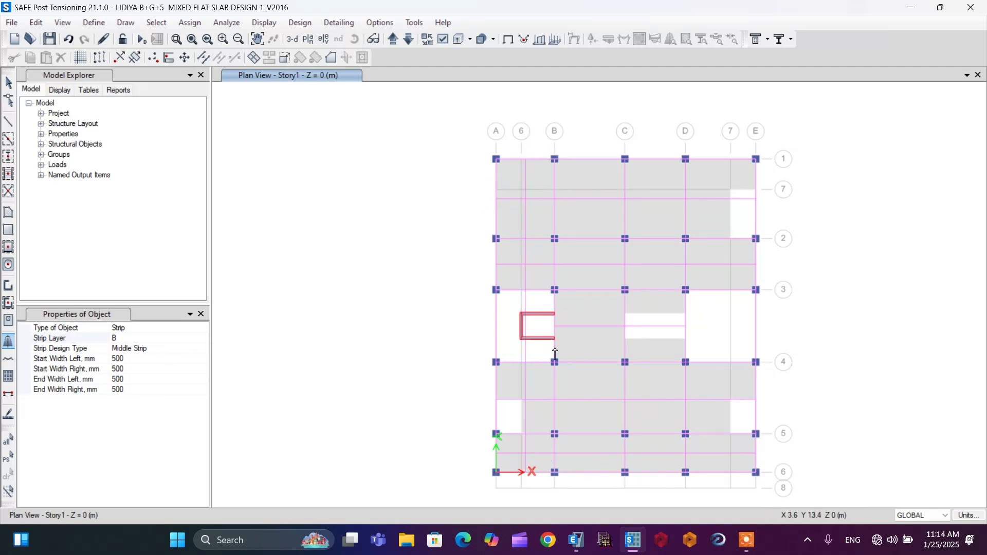
Draw layer B middle strips from gridline 6 to 1, one midway between gridlines B and C and one midway between C and D
{"action": "left_click", "coordinate": [591, 477]}
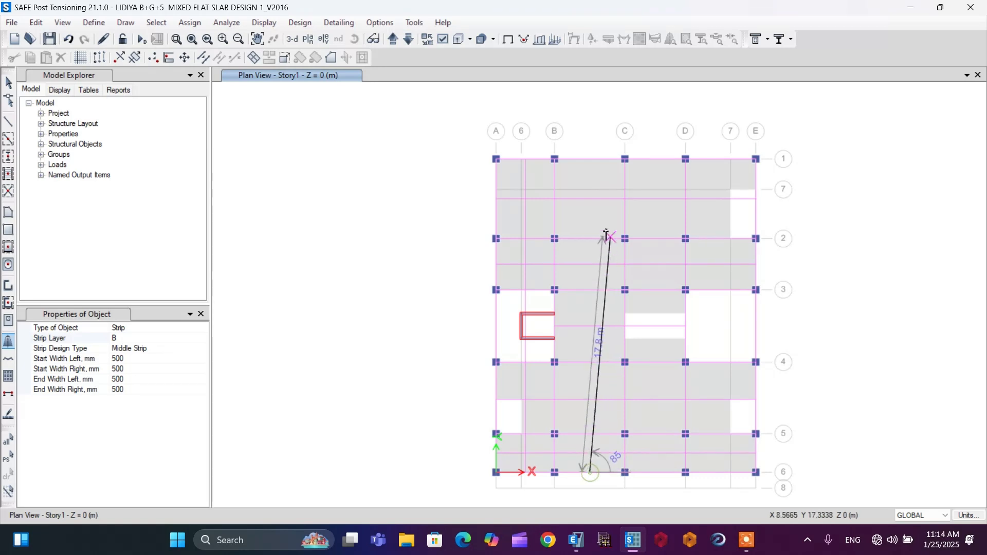
{"action": "left_click", "coordinate": [590, 159]}
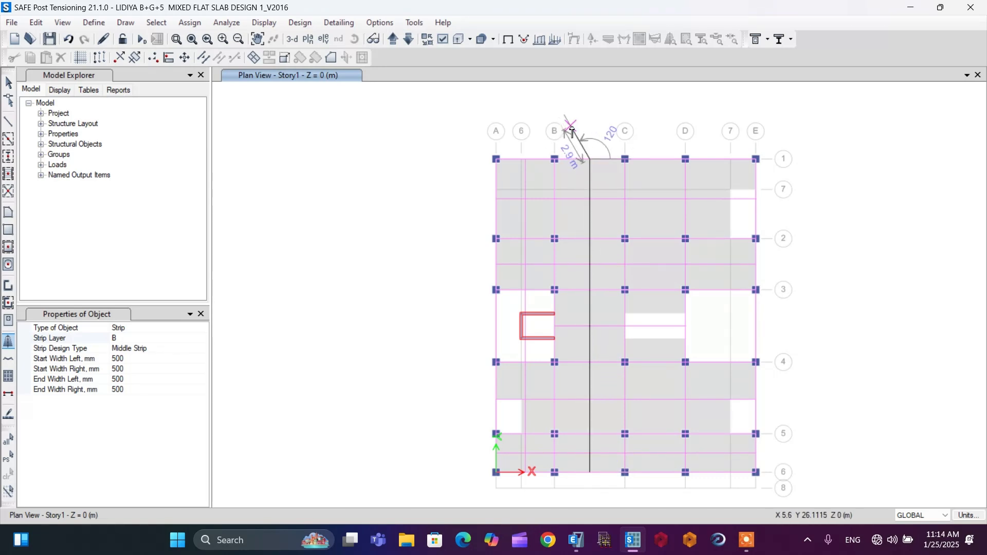
{"action": "key", "text": "Return"}
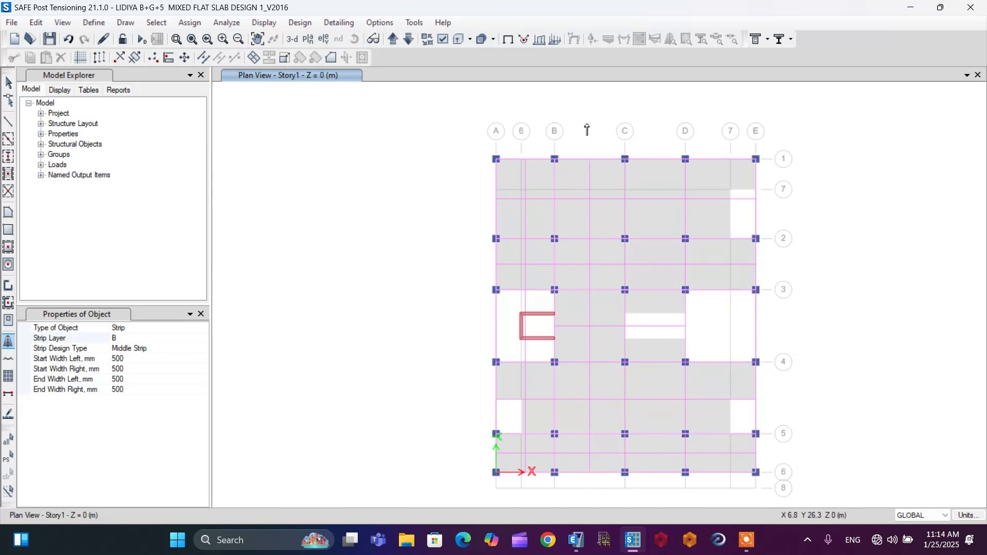
{"action": "left_click", "coordinate": [655, 472]}
{"action": "left_click", "coordinate": [656, 161]}
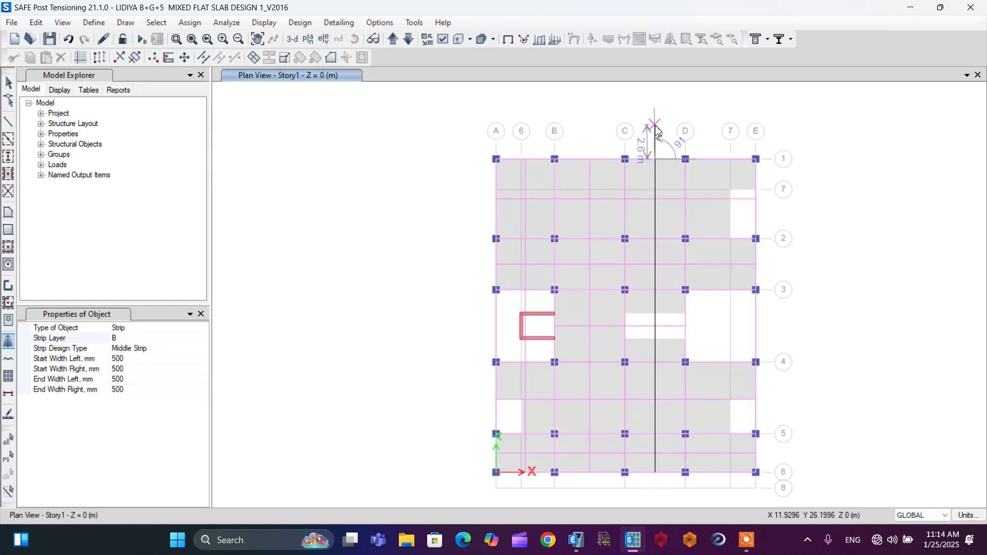
{"action": "key", "text": "Return"}
Draw a layer B middle strip midway between gridlines D and E, from gridline 6 to 1, and end the strip drawing
{"action": "scroll", "coordinate": [556, 160], "scroll_direction": "down", "scroll_amount": 2}
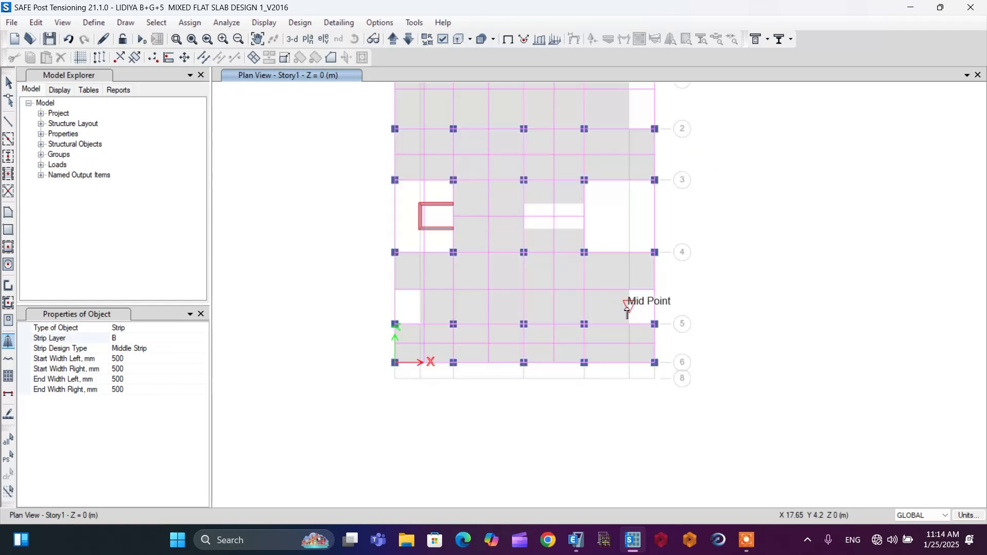
{"action": "scroll", "coordinate": [625, 308], "scroll_direction": "up", "scroll_amount": 2}
{"action": "left_click", "coordinate": [619, 364]}
{"action": "scroll", "coordinate": [632, 309], "scroll_direction": "down", "scroll_amount": 2}
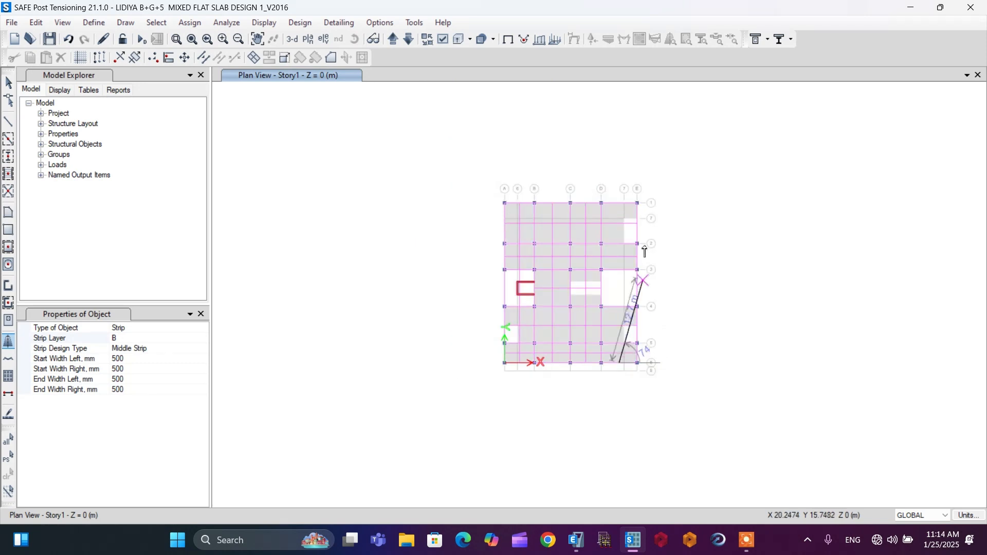
{"action": "scroll", "coordinate": [617, 209], "scroll_direction": "up", "scroll_amount": 3}
{"action": "left_click", "coordinate": [630, 206]}
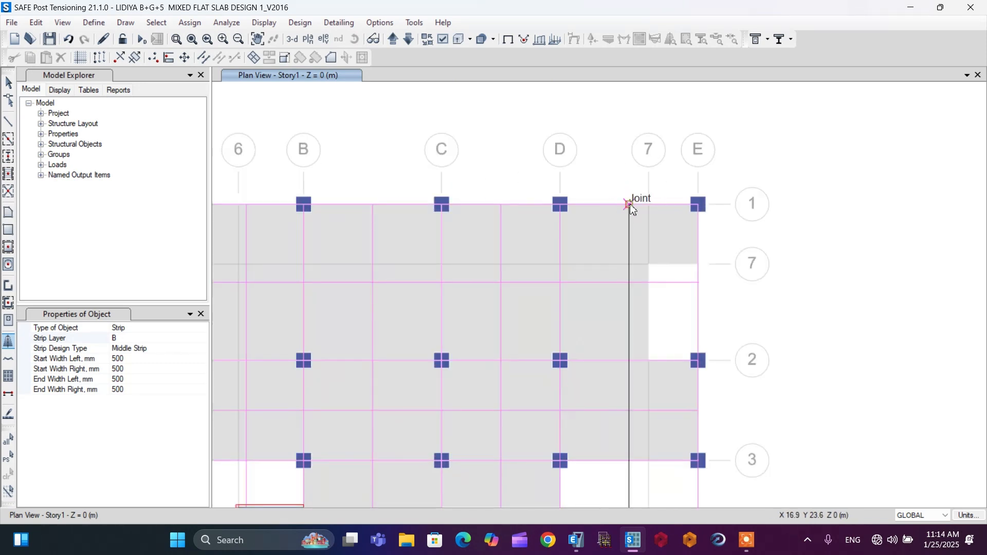
{"action": "key", "text": "Return"}
{"action": "scroll", "coordinate": [617, 163], "scroll_direction": "down", "scroll_amount": 3}
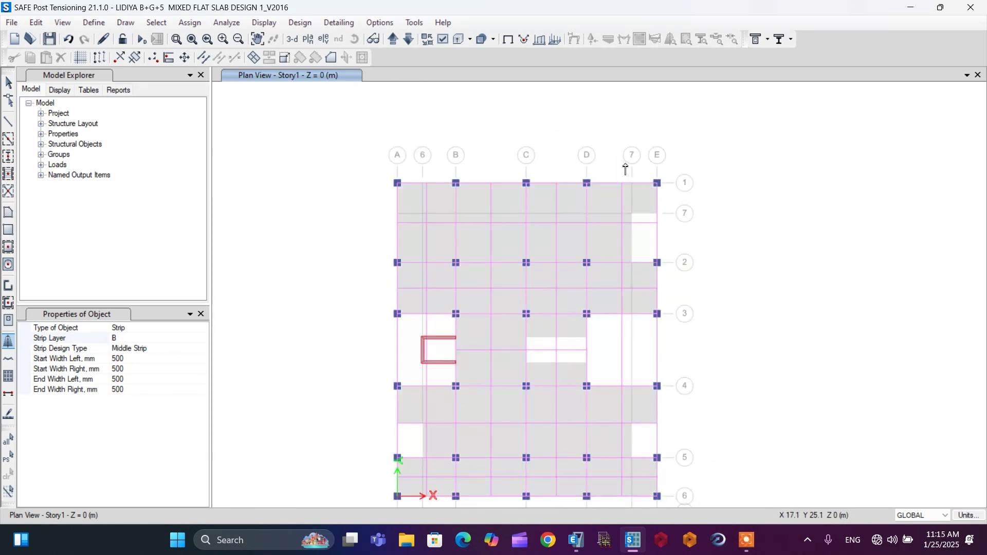
{"action": "key", "text": "Escape"}
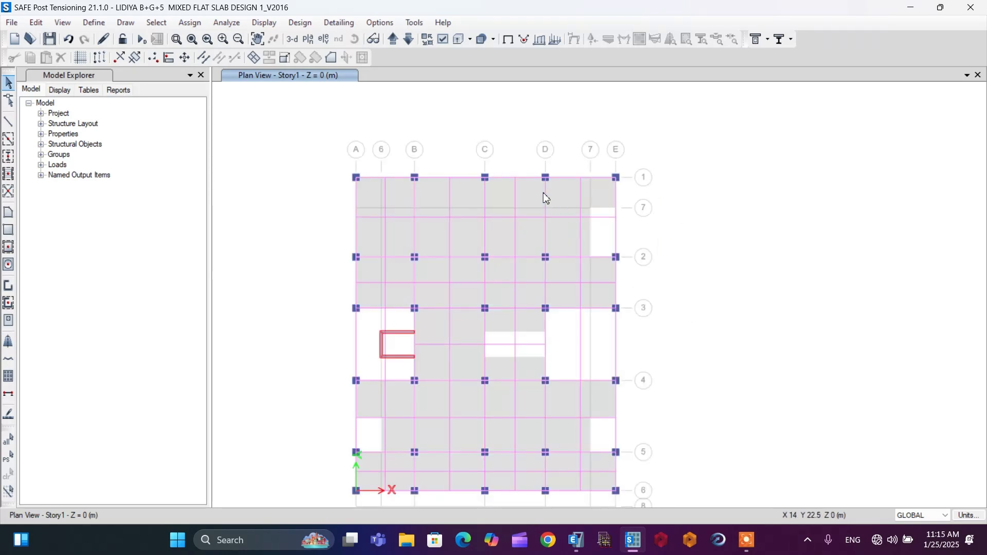
{"action": "scroll", "coordinate": [544, 193], "scroll_direction": "down", "scroll_amount": 3}
{"action": "scroll", "coordinate": [598, 225], "scroll_direction": "up", "scroll_amount": 3}
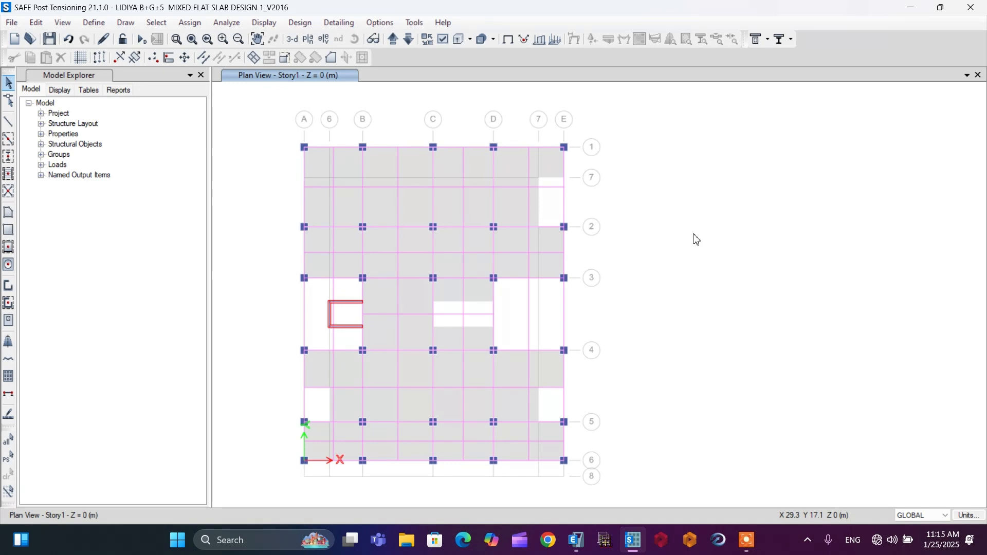
Set the reinforcement source for the cracking analysis to User Specified Rebar/Designed Slab Rebar
{"action": "left_click", "coordinate": [227, 26]}
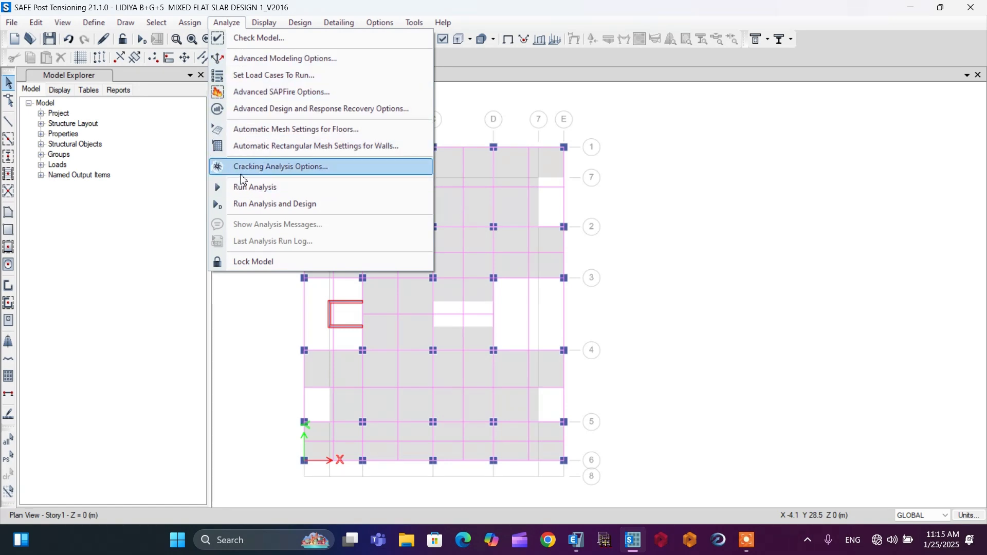
{"action": "left_click", "coordinate": [263, 168]}
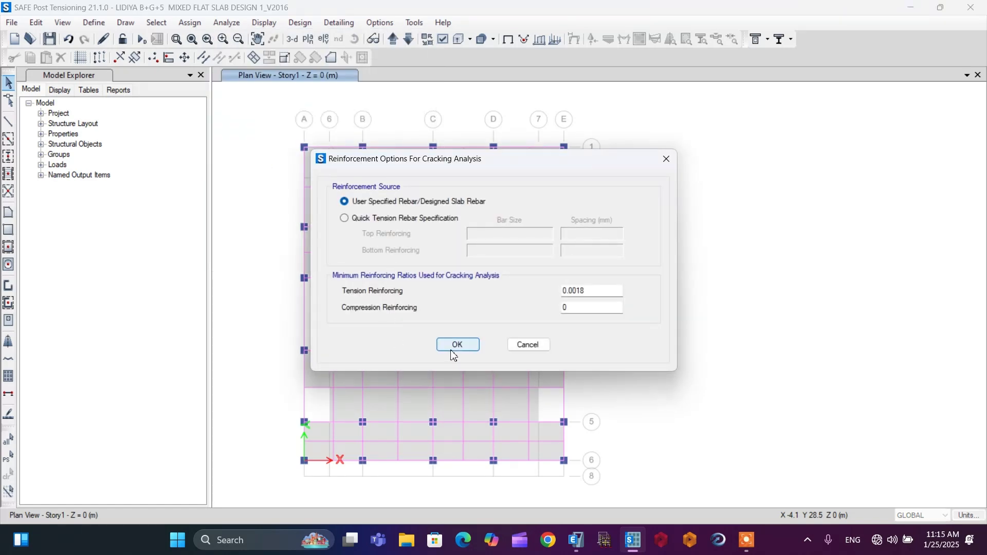
{"action": "left_click", "coordinate": [371, 219]}
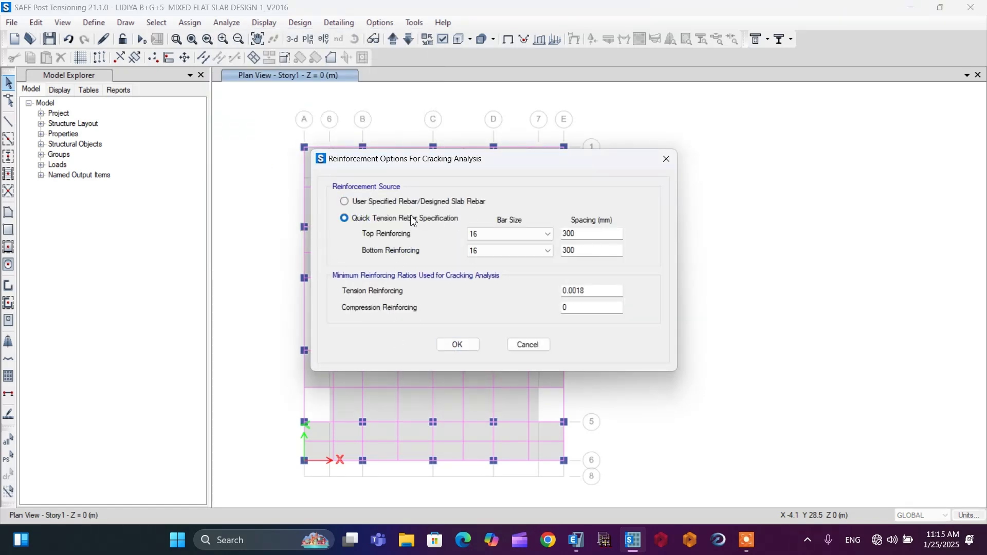
{"action": "left_click", "coordinate": [359, 202]}
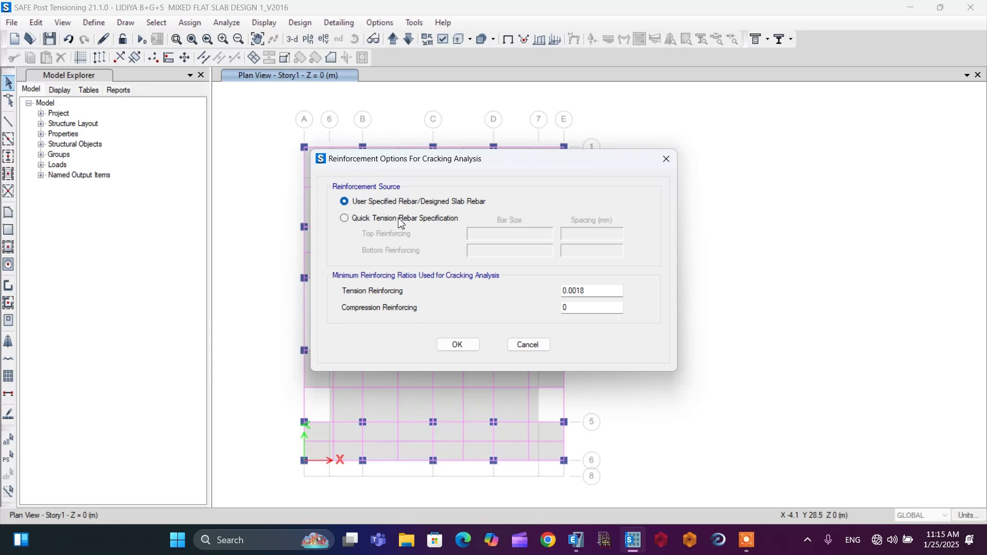
{"action": "left_click", "coordinate": [457, 346]}
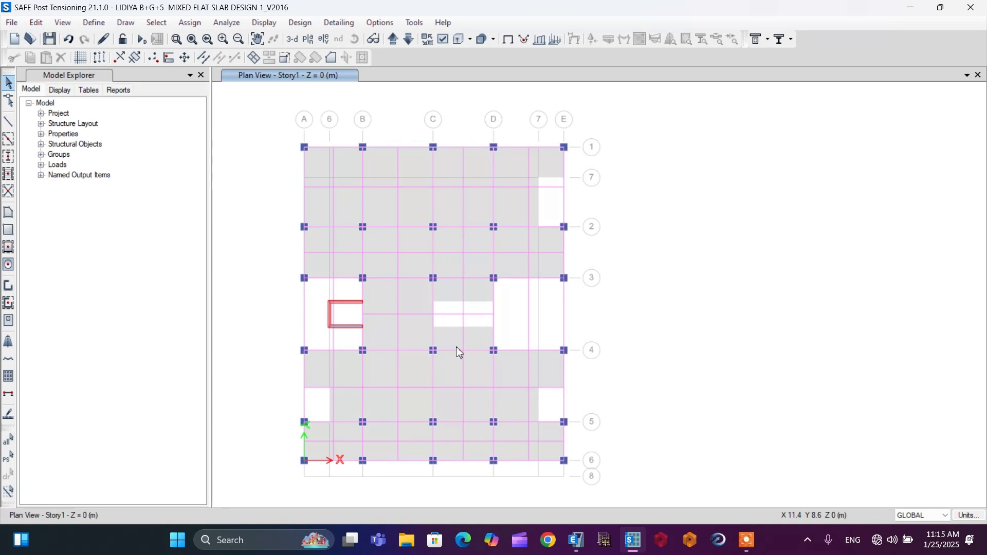
Run the analysis and design, saving the SAFE model under the proposed file name in the FLAT SLAB DESIGN folder
{"action": "left_click", "coordinate": [232, 24]}
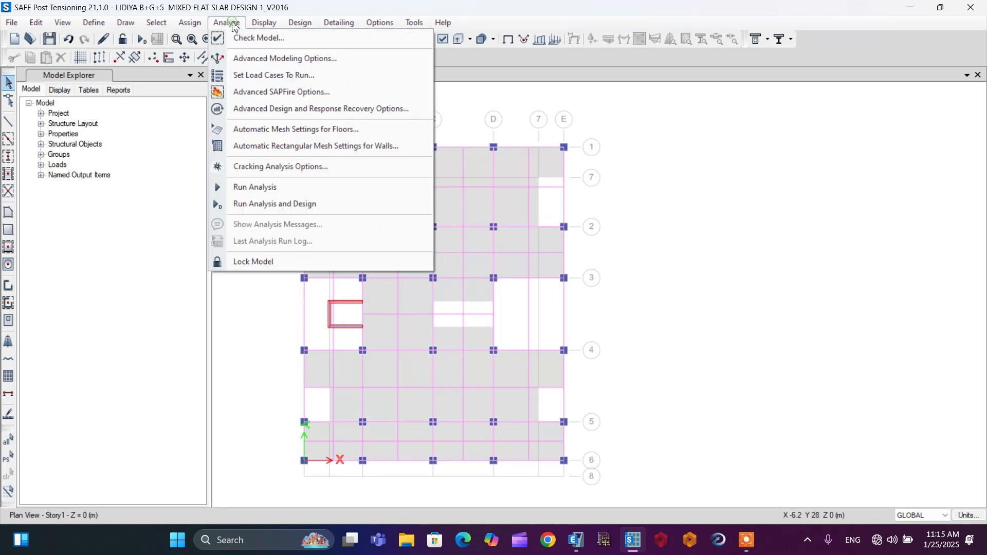
{"action": "left_click", "coordinate": [269, 205]}
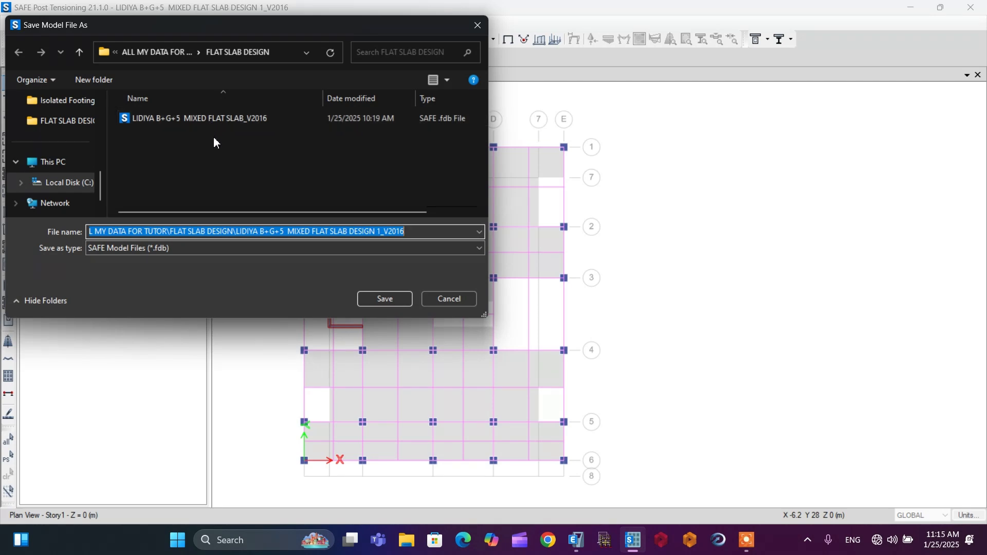
{"action": "left_click", "coordinate": [387, 299]}
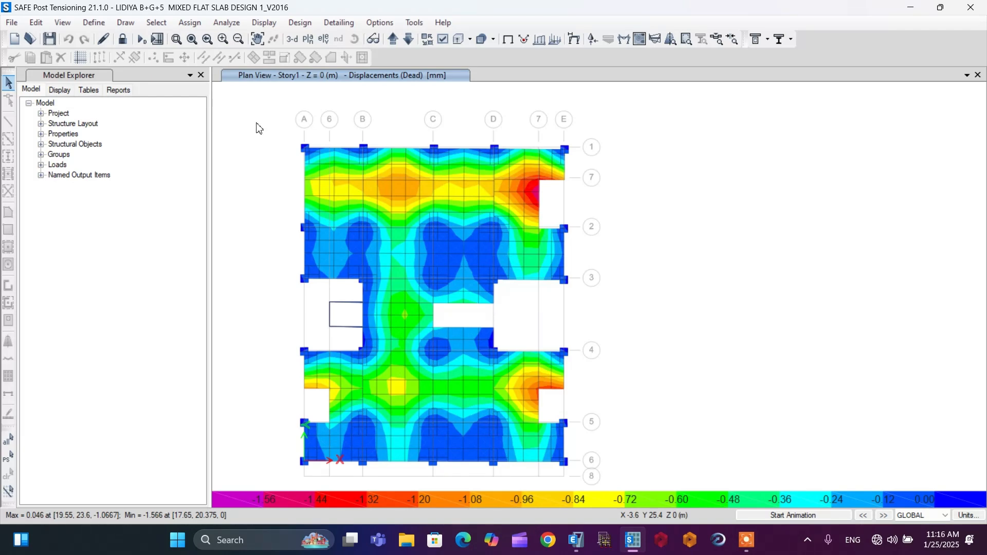
Display the slab's deformed shape with contours for the load combination Comb1 SERV, using automatic scaling
{"action": "left_click", "coordinate": [268, 26]}
{"action": "mouse_move", "coordinate": [259, 94]}
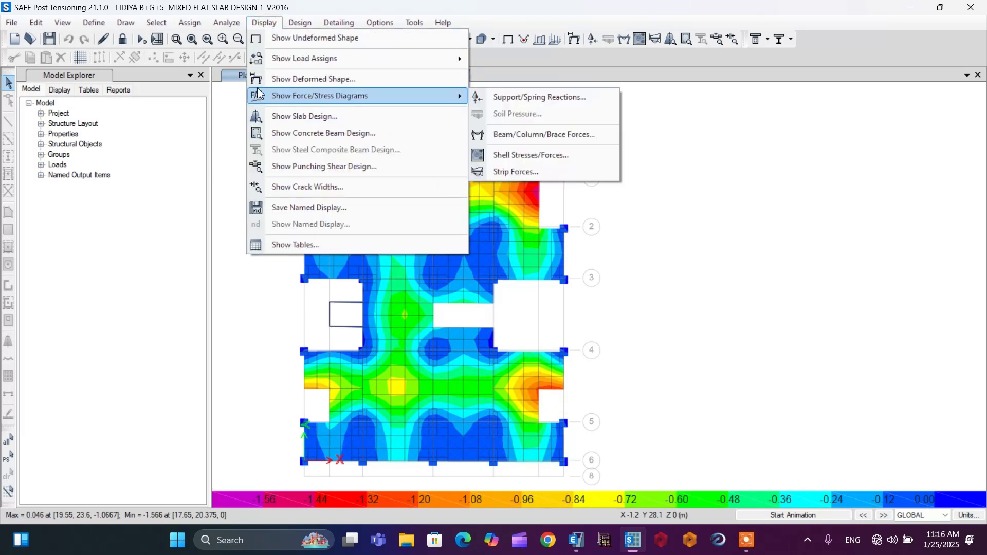
{"action": "left_click", "coordinate": [287, 80]}
{"action": "left_click", "coordinate": [466, 109]}
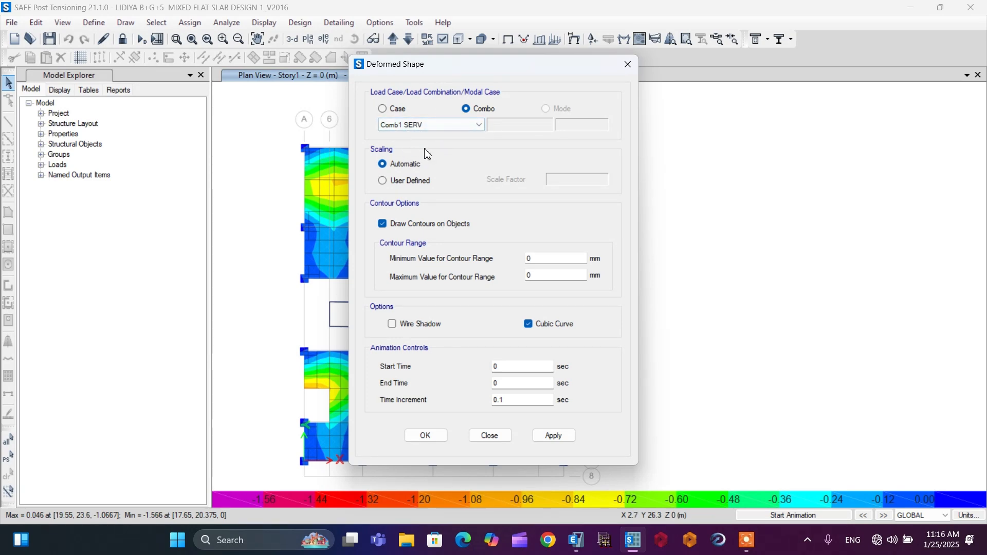
{"action": "left_click_drag", "start_coordinate": [551, 64], "coordinate": [726, 80]}
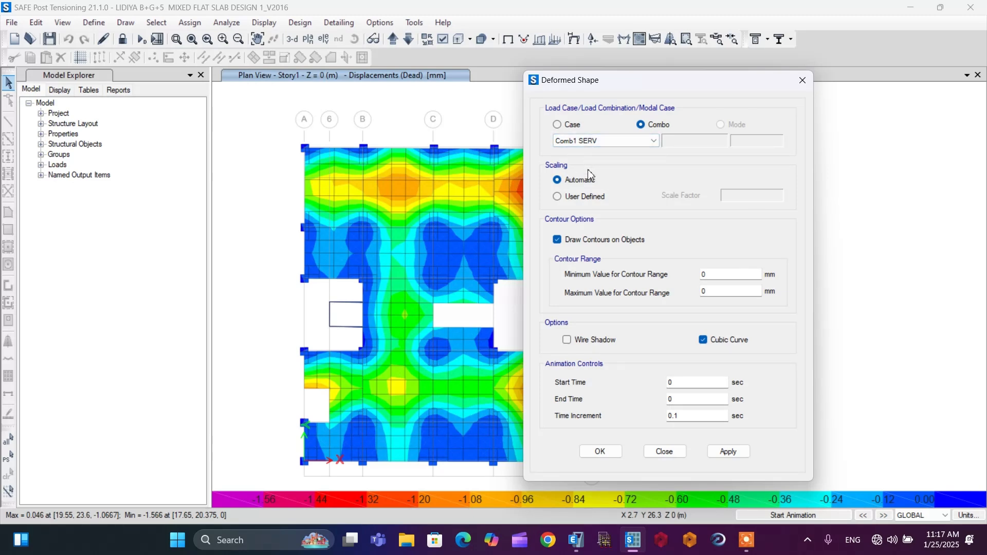
{"action": "left_click", "coordinate": [600, 452]}
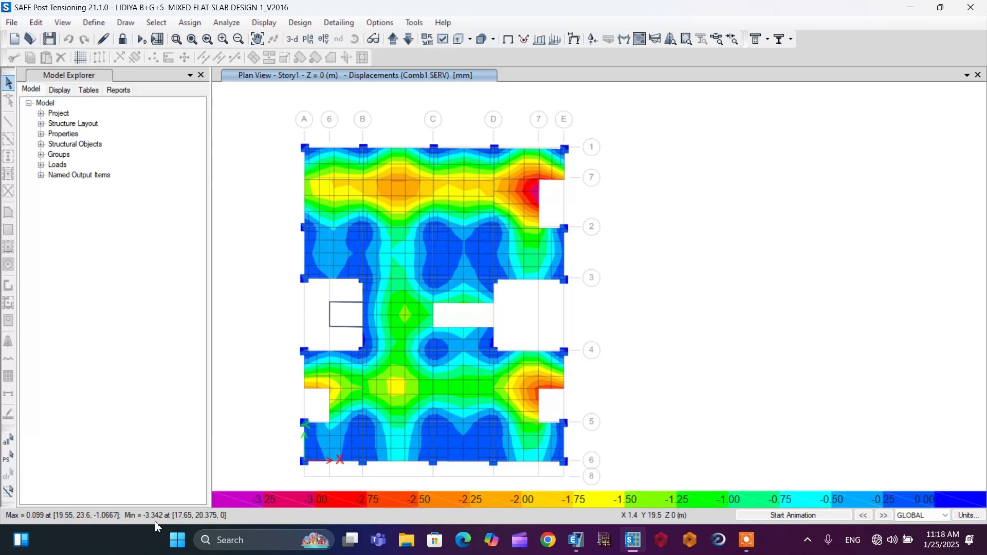
Open the Windows Calculator, inspect point deflections on the Story1 contours, check the span dimensions in the ETABS plan, and return to the calculator
{"action": "left_click", "coordinate": [274, 549]}
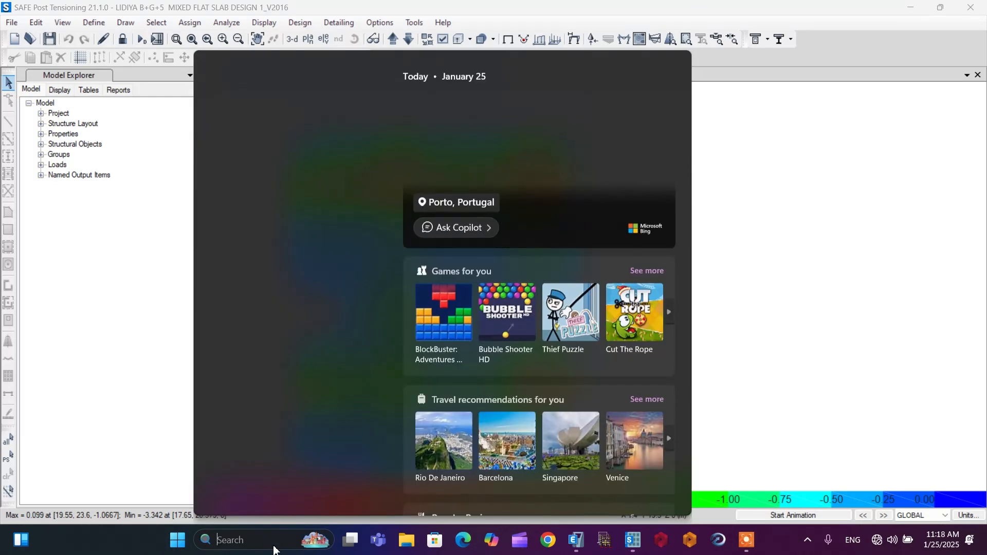
{"action": "type", "text": "CAL"}
{"action": "key", "text": "Return"}
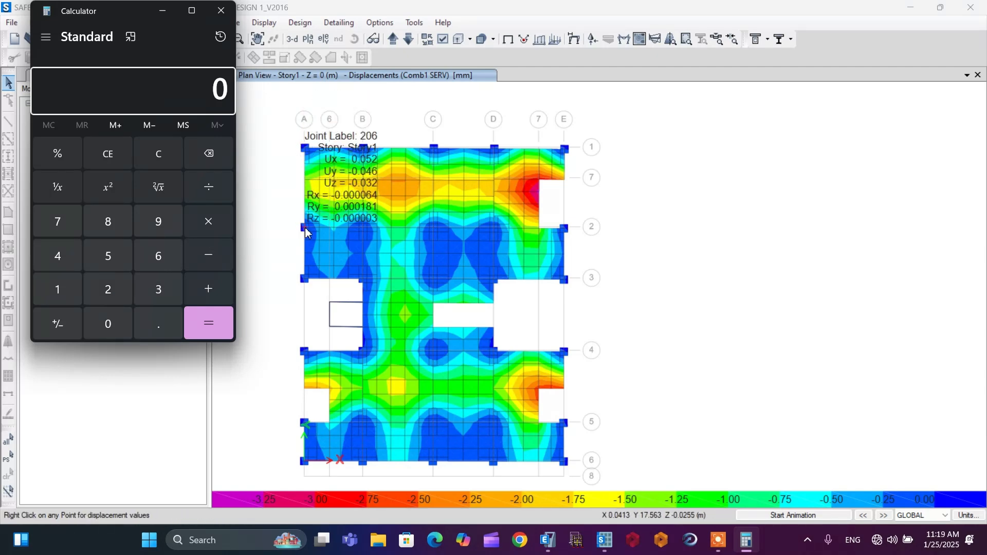
{"action": "mouse_move", "coordinate": [302, 230]}
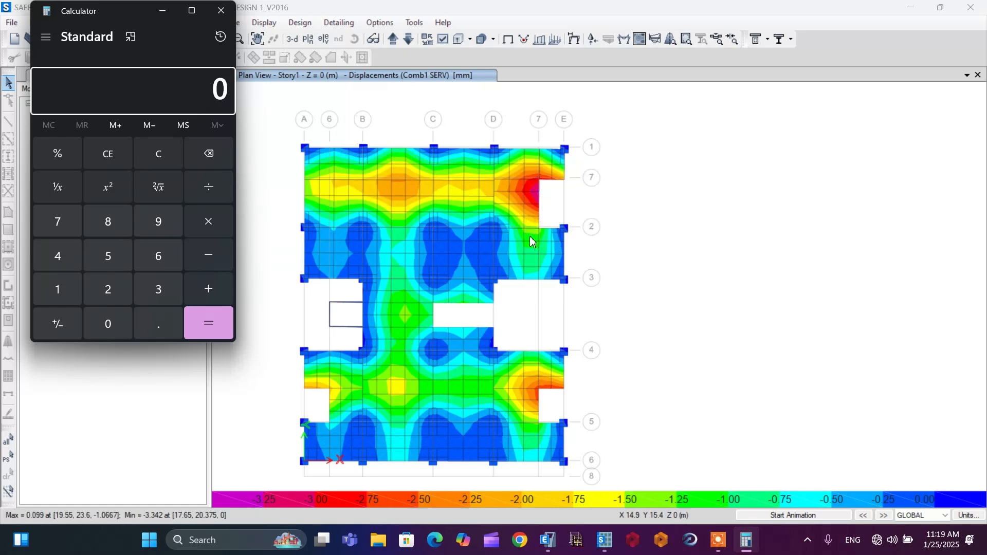
{"action": "mouse_move", "coordinate": [408, 201]}
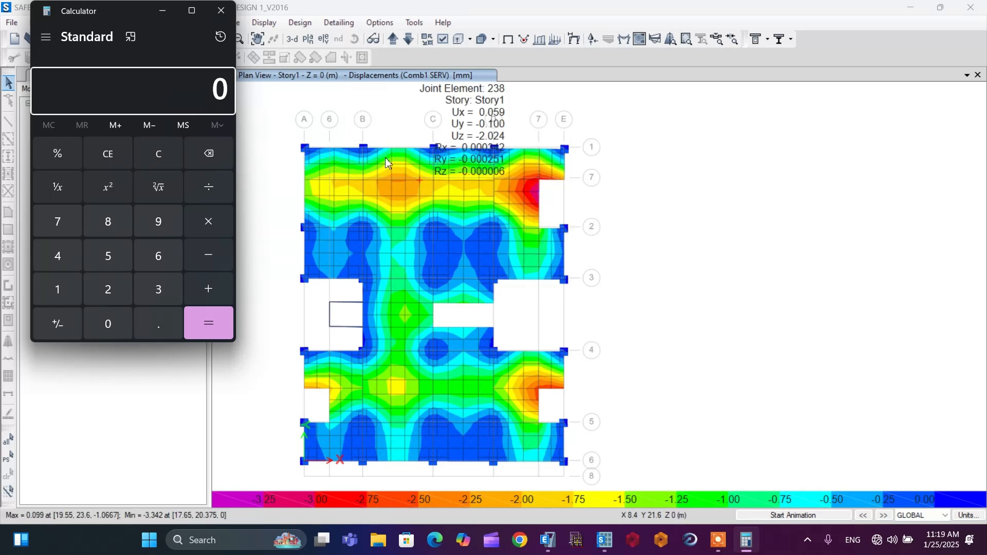
{"action": "left_click", "coordinate": [548, 540]}
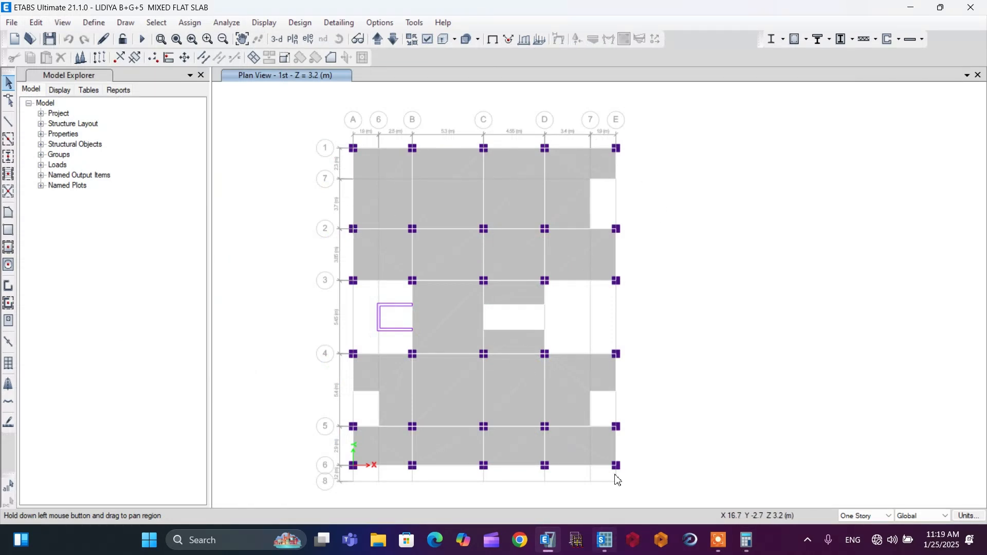
{"action": "left_click", "coordinate": [720, 538]}
{"action": "left_click", "coordinate": [746, 540]}
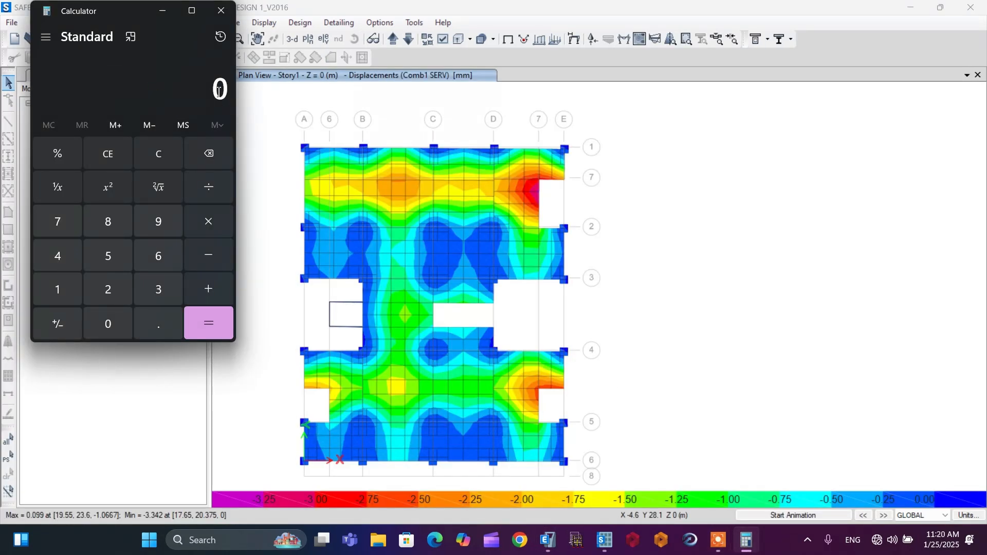
Calculate 6000 divided by 500 as the allowable slab deflection, and put the calculator away
{"action": "type", "text": "6,00"}
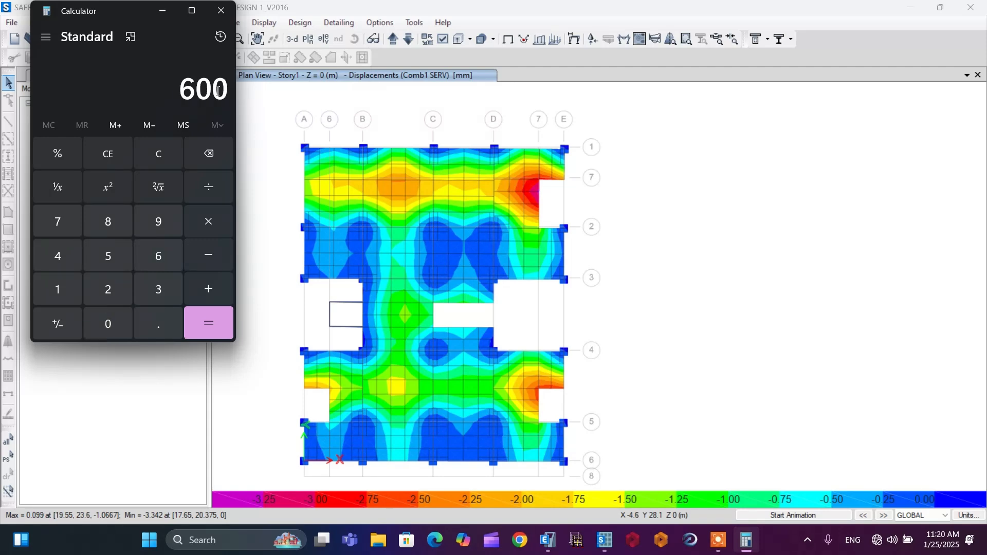
{"action": "type", "text": "0"}
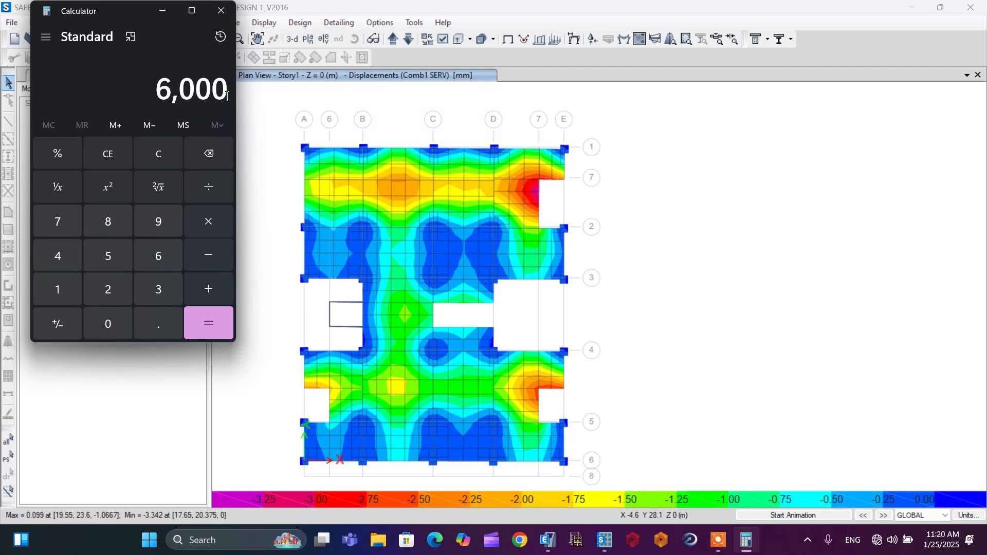
{"action": "left_click", "coordinate": [215, 191]}
{"action": "left_click", "coordinate": [108, 255]}
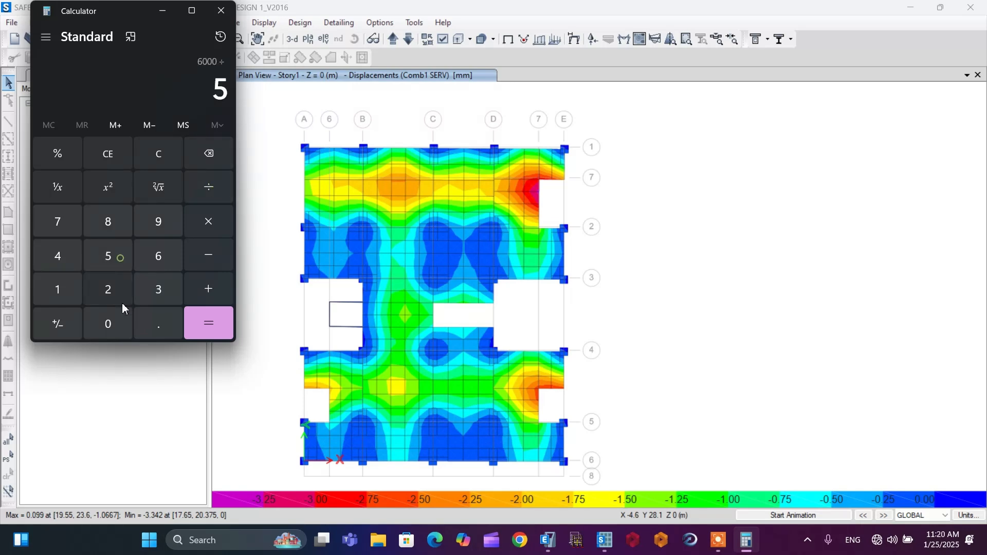
{"action": "left_click", "coordinate": [109, 323]}
{"action": "left_click", "coordinate": [109, 323]}
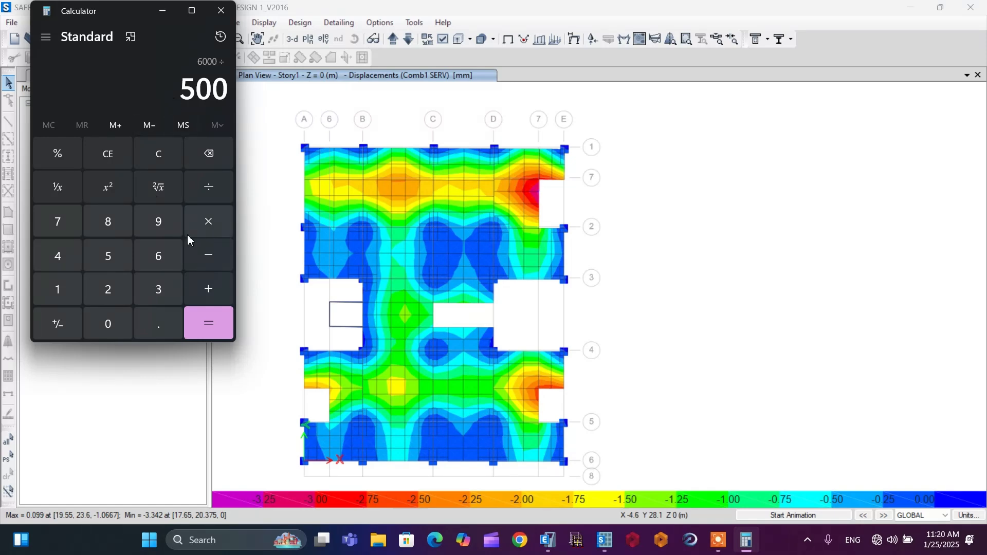
{"action": "left_click", "coordinate": [206, 323]}
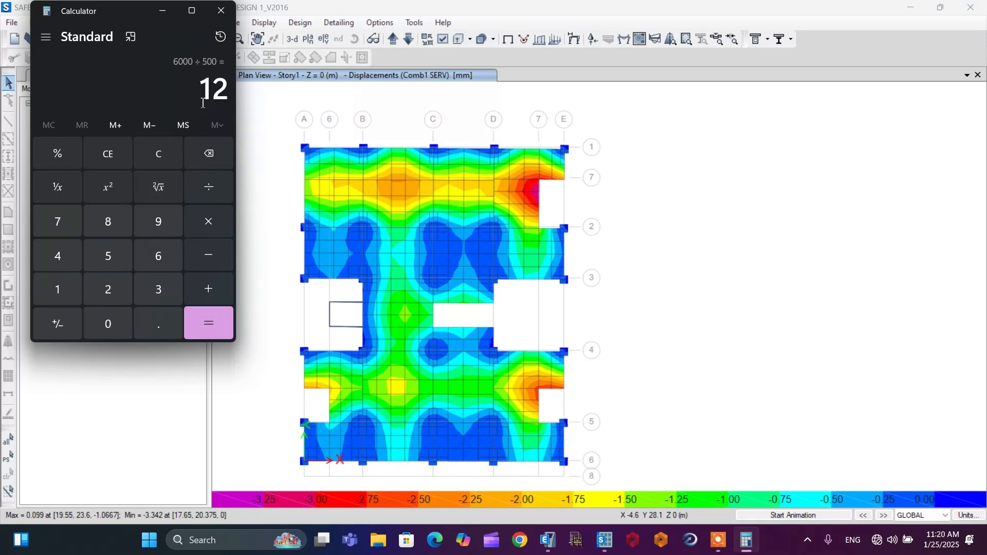
{"action": "left_click", "coordinate": [164, 11]}
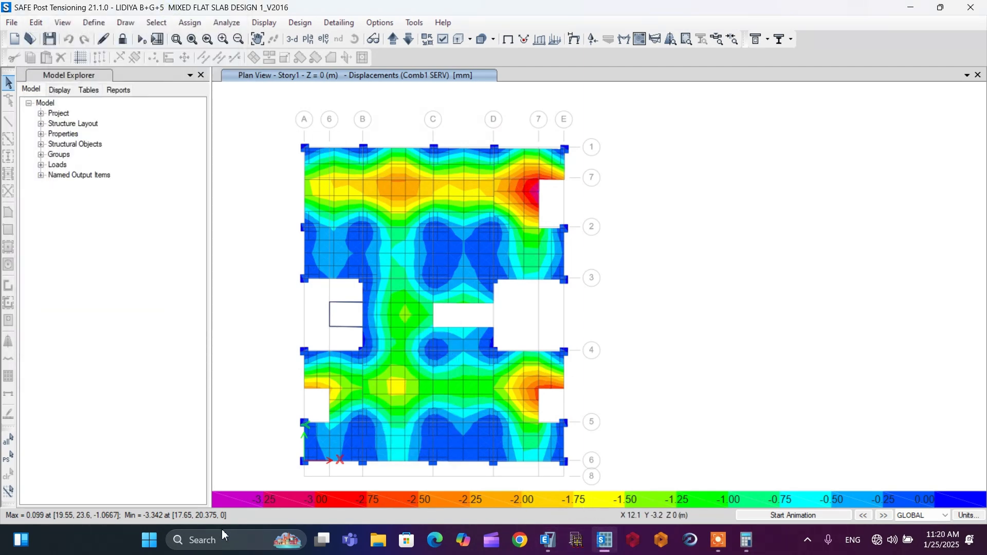
Display the punching shear design ratios for the columns on the Story1 plan in SAFE
{"action": "right_click", "coordinate": [287, 327]}
{"action": "left_click", "coordinate": [746, 541]}
{"action": "left_click", "coordinate": [264, 23]}
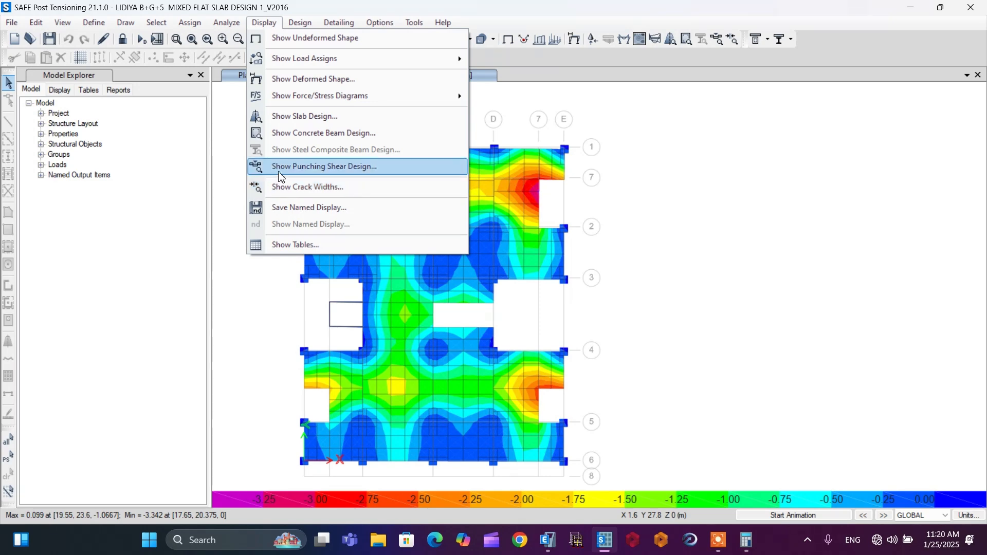
{"action": "left_click", "coordinate": [308, 172]}
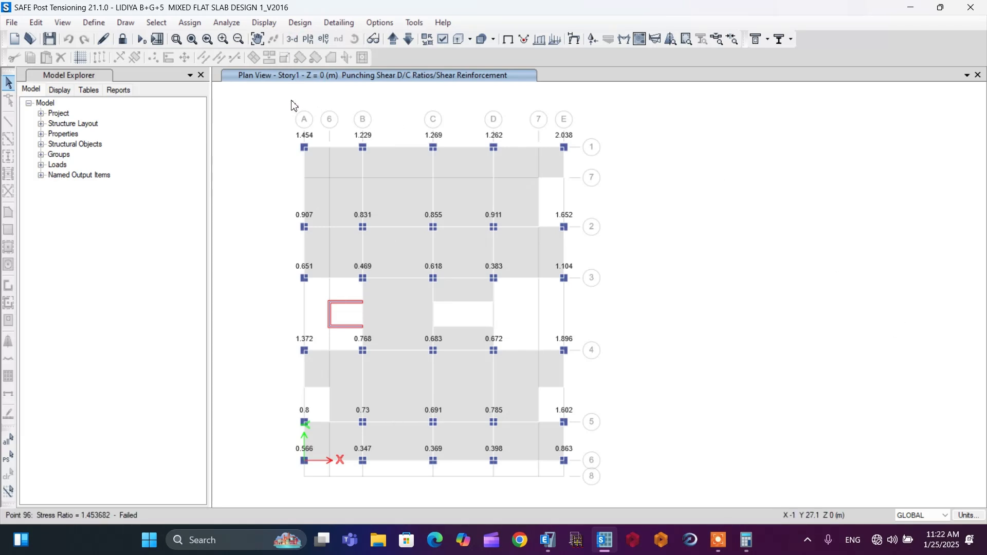
Open the concrete slab/beam design preferences and set the design code to Eurocode 2-2004
{"action": "left_click", "coordinate": [300, 23]}
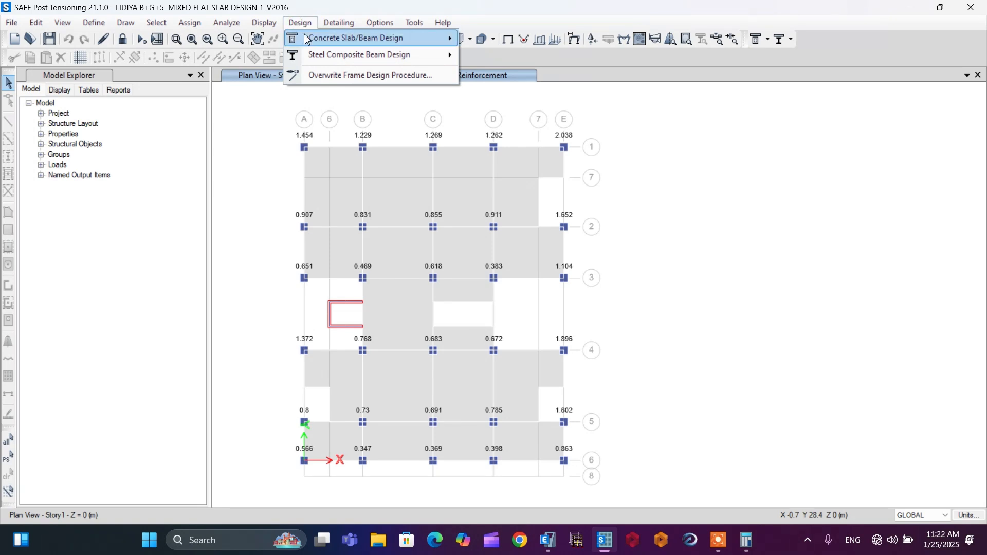
{"action": "mouse_move", "coordinate": [310, 44]}
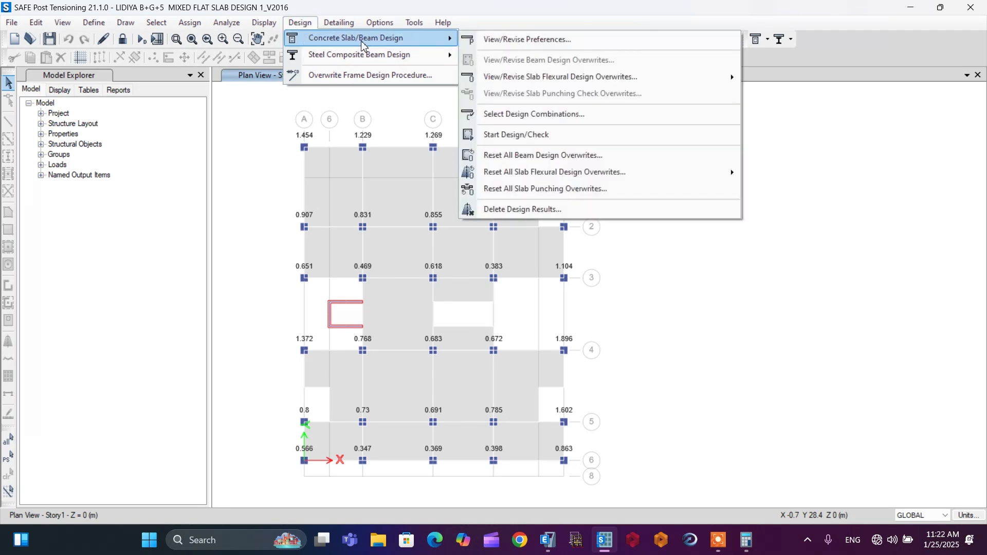
{"action": "left_click", "coordinate": [508, 41]}
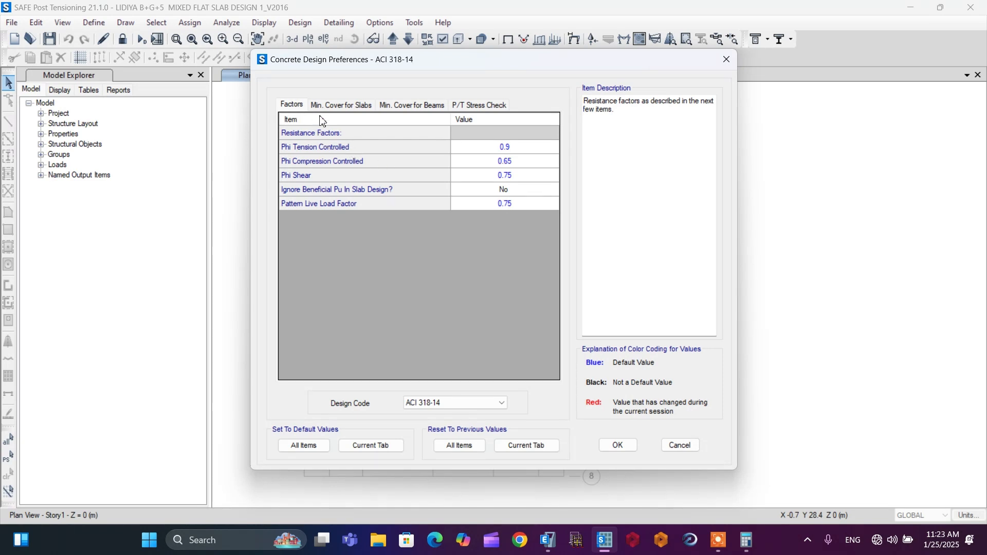
{"action": "left_click", "coordinate": [341, 105]}
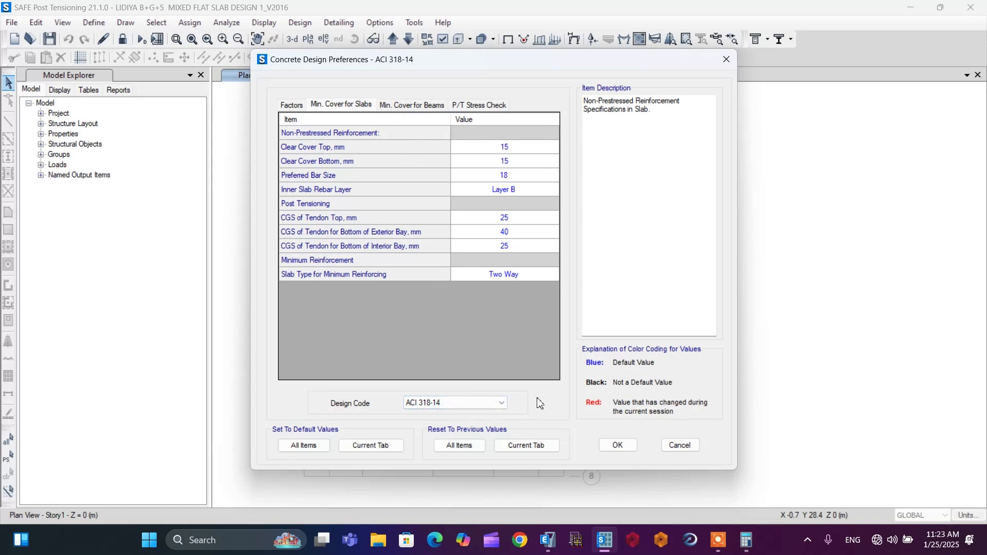
{"action": "left_click", "coordinate": [489, 404]}
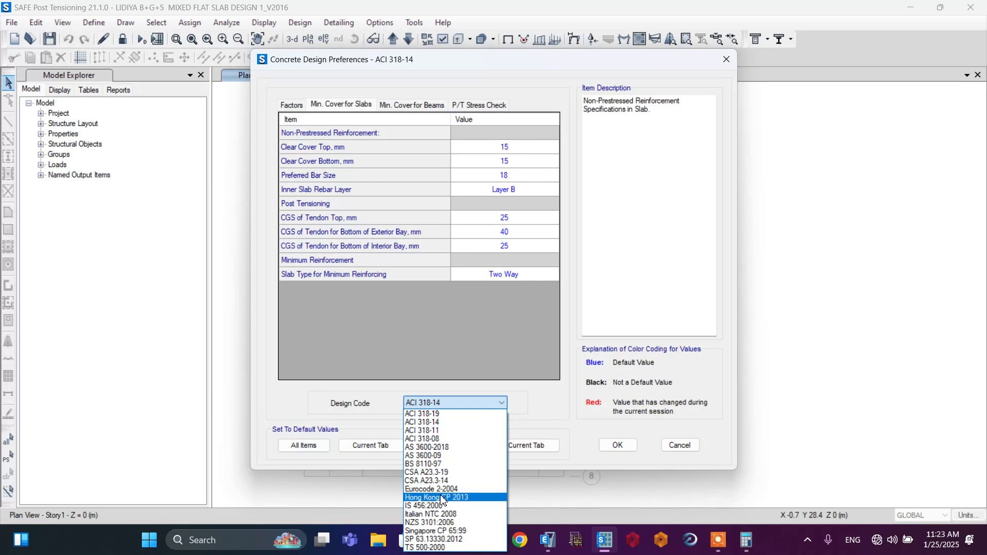
{"action": "left_click", "coordinate": [426, 488]}
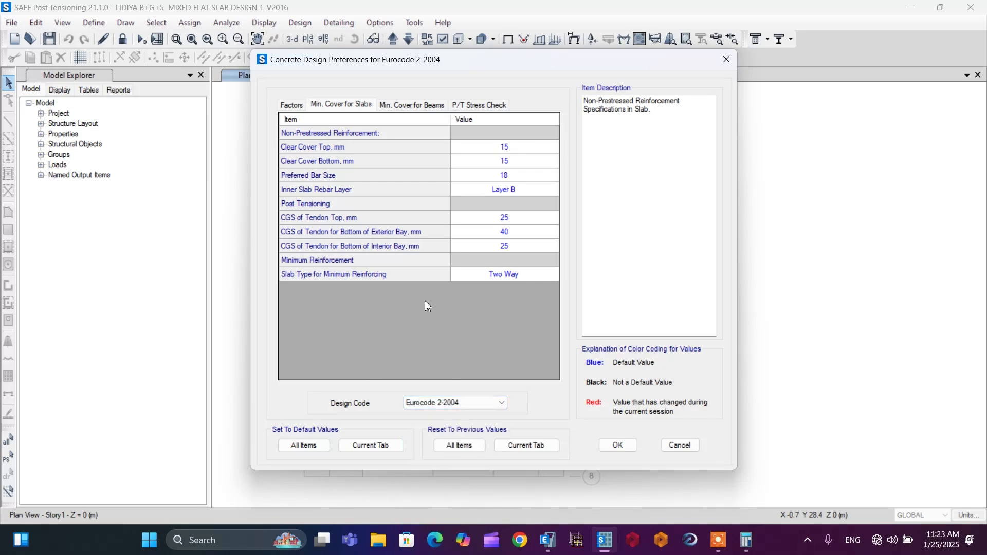
Try to set the slab's top clear cover to 20 mm, and accept the Eurocode 2-2004 design preferences
{"action": "left_click", "coordinate": [289, 105]}
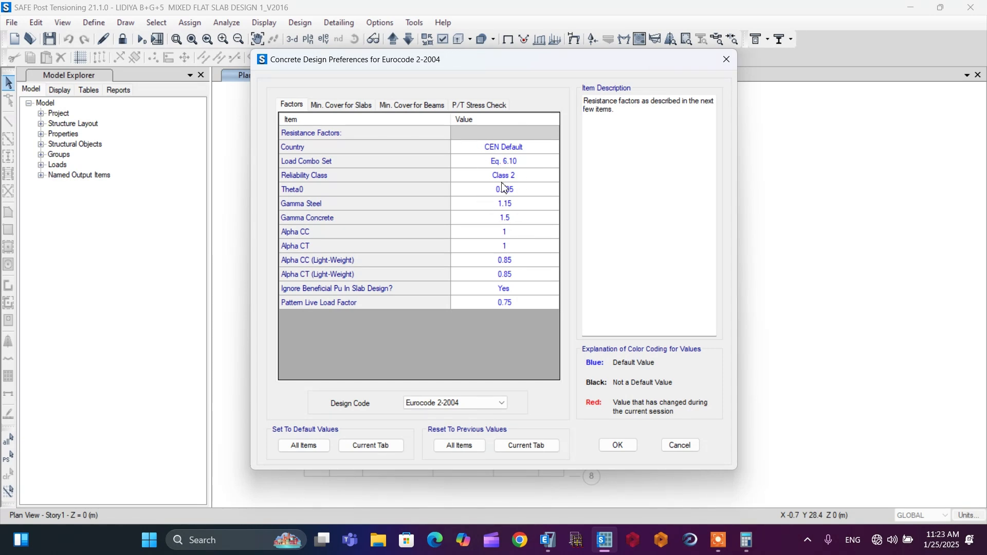
{"action": "left_click", "coordinate": [336, 105]}
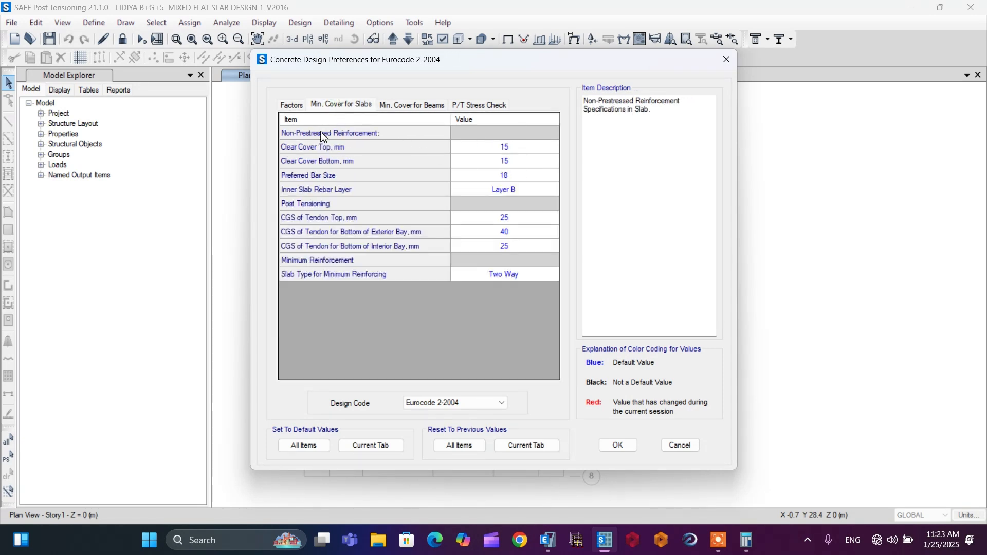
{"action": "left_click", "coordinate": [516, 147]}
{"action": "double_click", "coordinate": [514, 147], "text": "shift"}
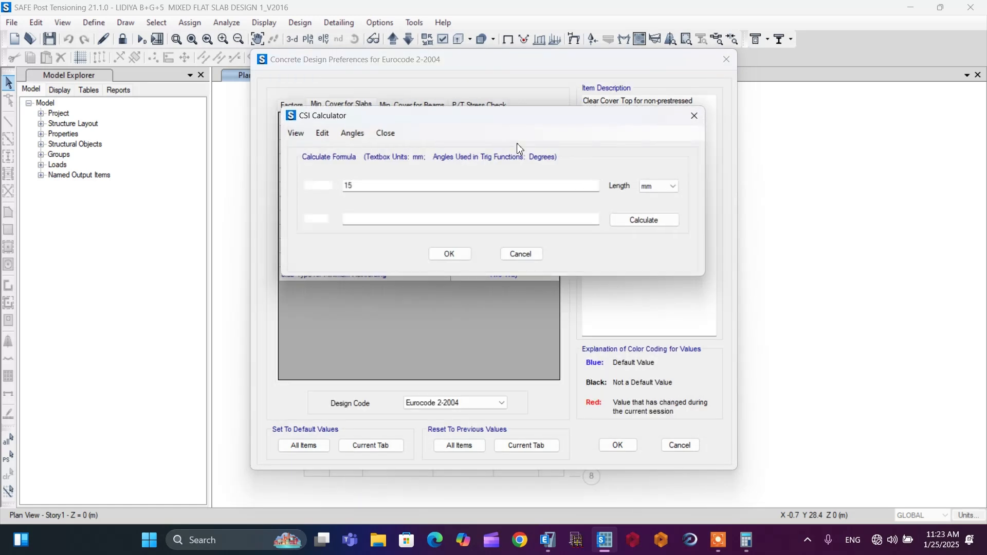
{"action": "double_click", "coordinate": [348, 186]}
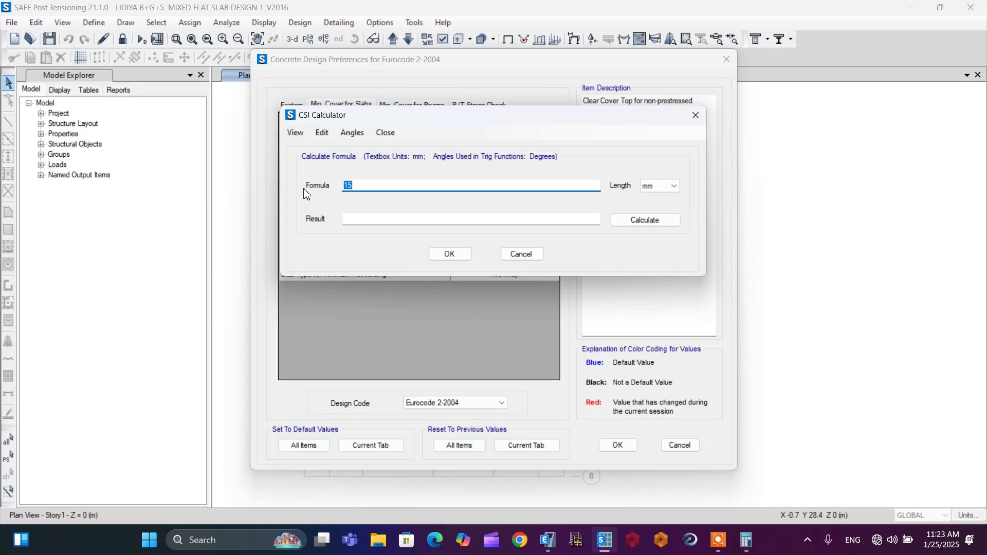
{"action": "type", "text": "20"}
{"action": "left_click", "coordinate": [445, 254]}
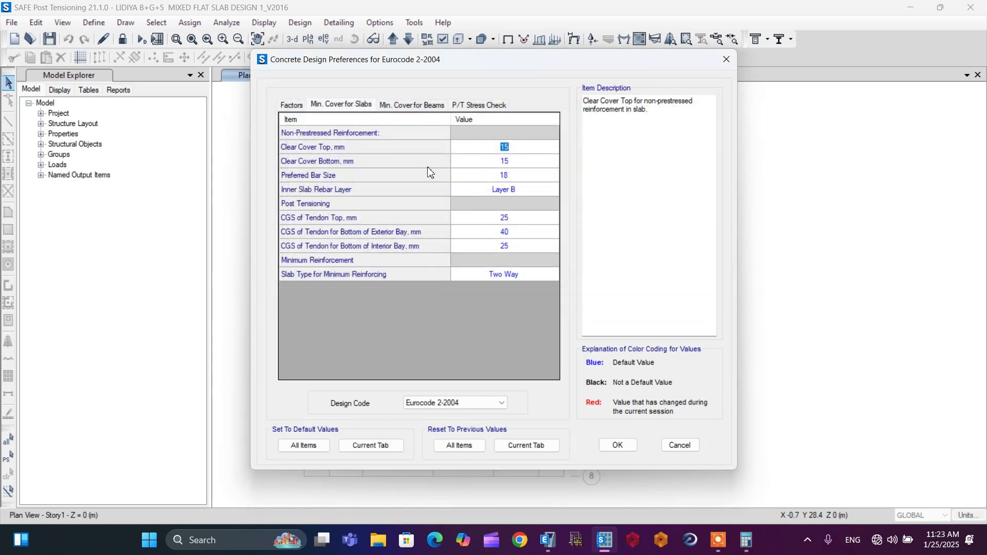
{"action": "left_click", "coordinate": [617, 445]}
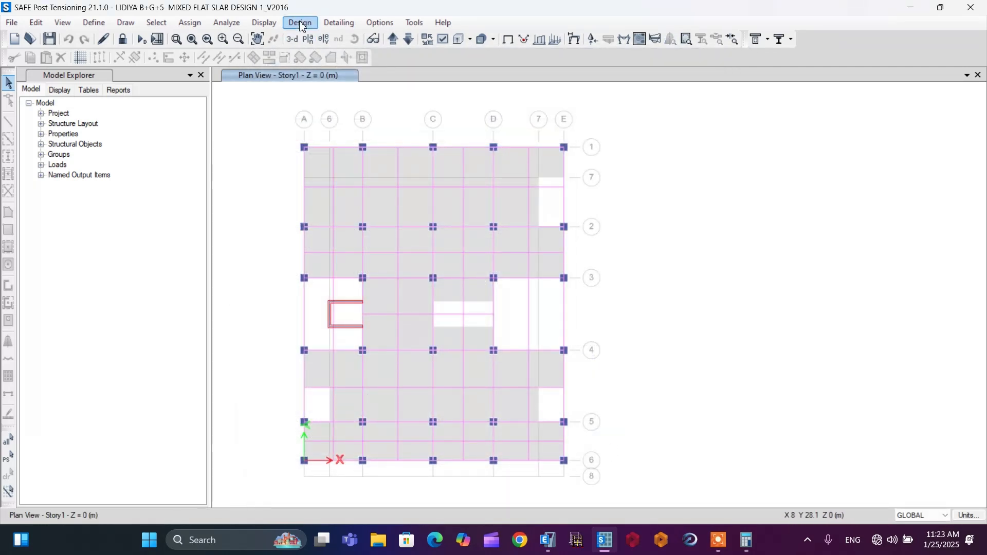
Review the strength design load combinations for the concrete slab/beam design and accept the selection
{"action": "left_click", "coordinate": [300, 23]}
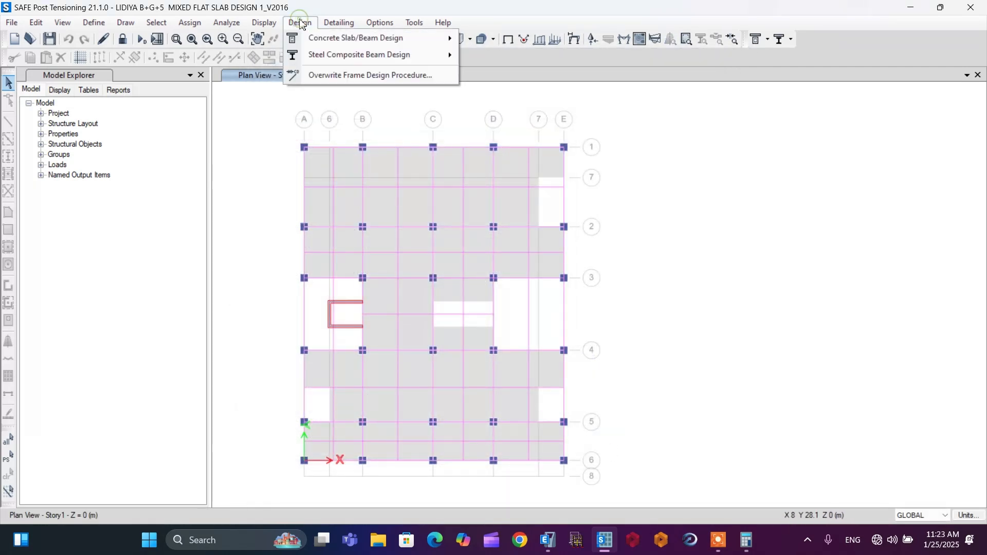
{"action": "mouse_move", "coordinate": [316, 41]}
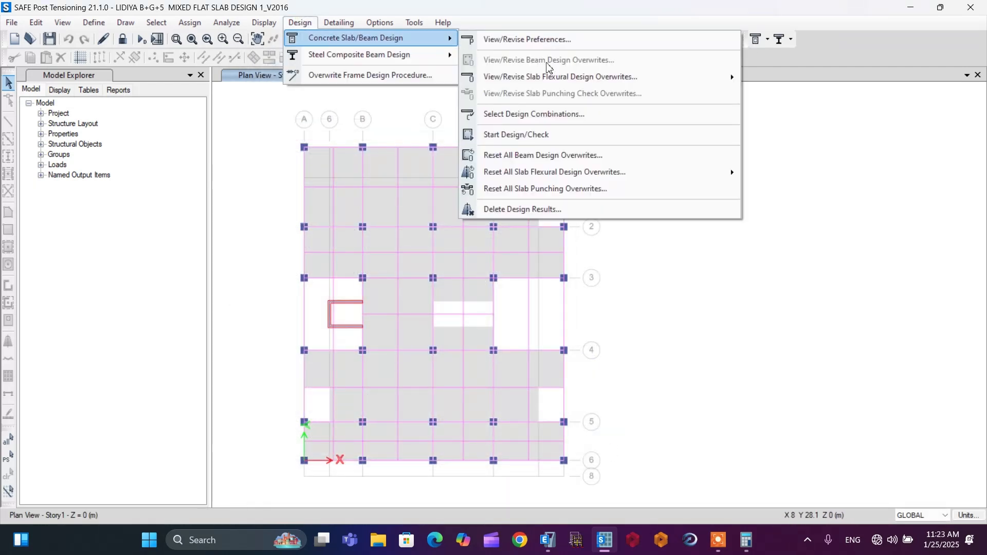
{"action": "left_click", "coordinate": [556, 114]}
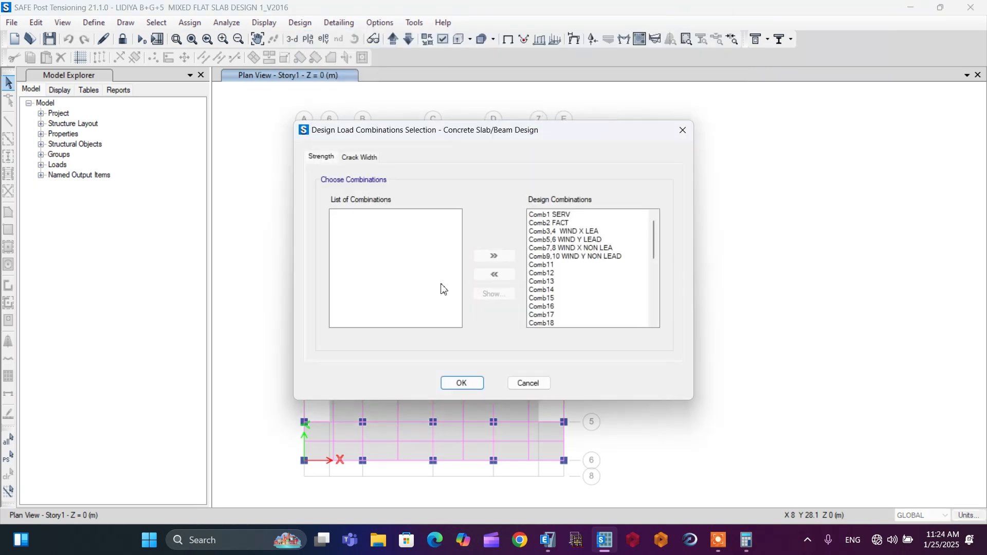
{"action": "left_click", "coordinate": [461, 383]}
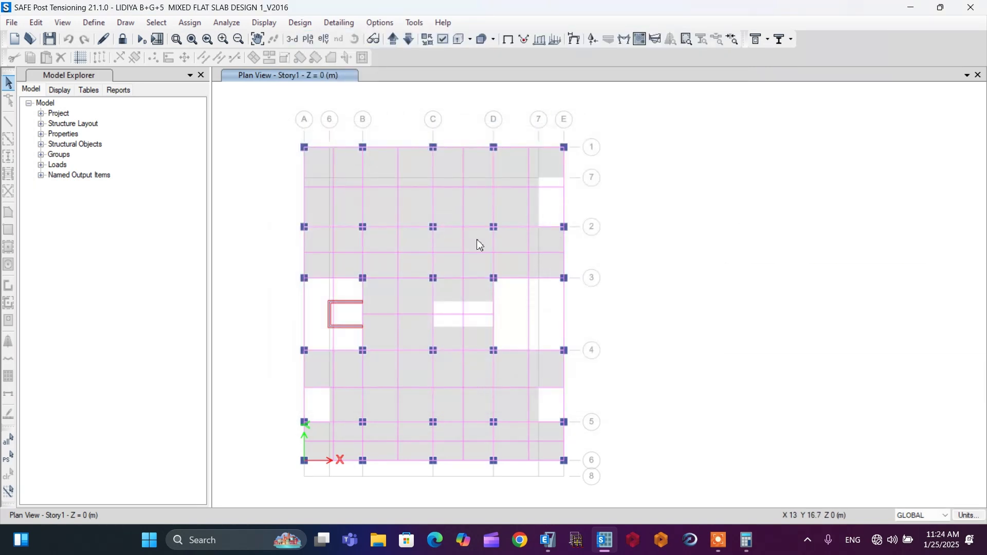
Run the concrete slab/beam design check on the Story1 slab
{"action": "left_click", "coordinate": [299, 23]}
{"action": "mouse_move", "coordinate": [306, 44]}
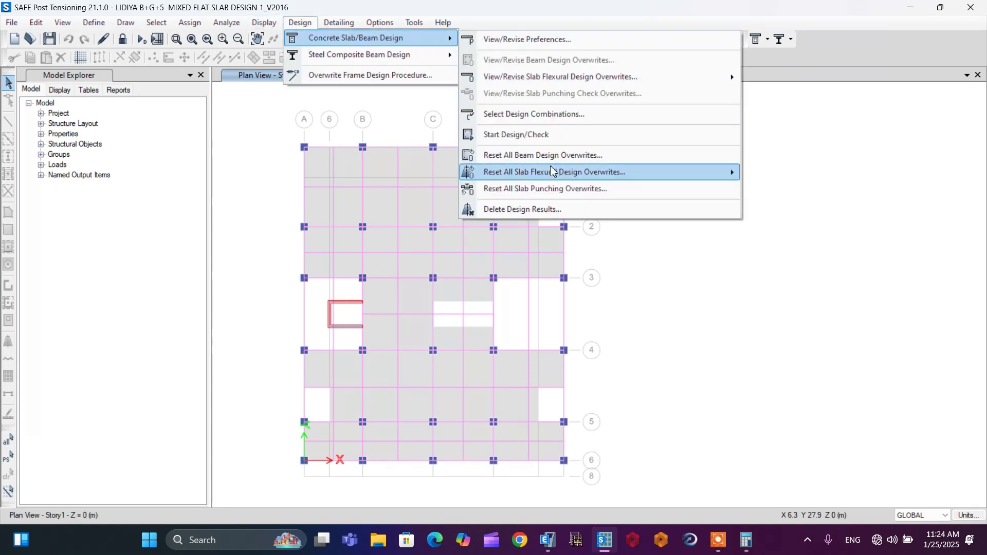
{"action": "left_click", "coordinate": [534, 135]}
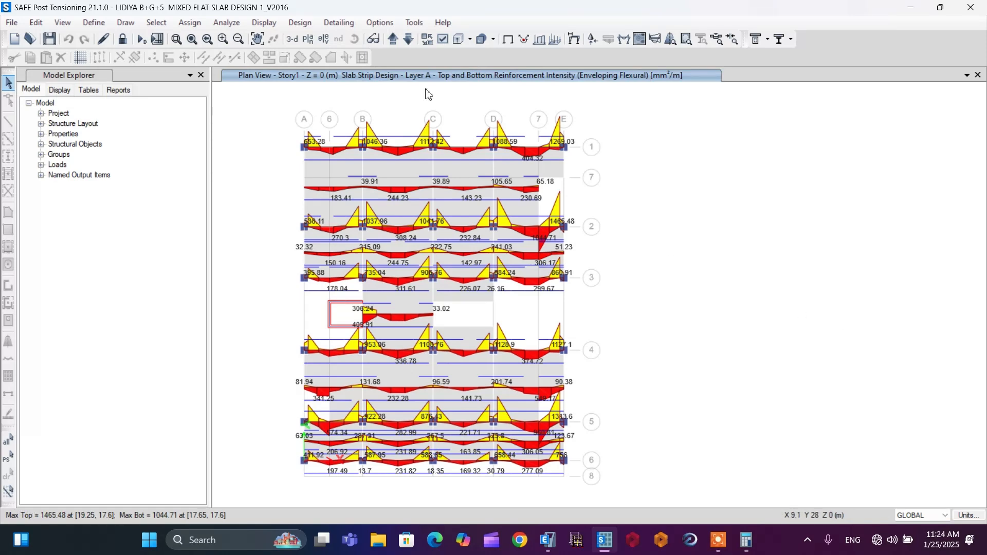
Display the Story1 slab's strip-based enveloping flexural reinforcement intensity for layer A, top and bottom, and inspect it along the strips
{"action": "left_click", "coordinate": [262, 22]}
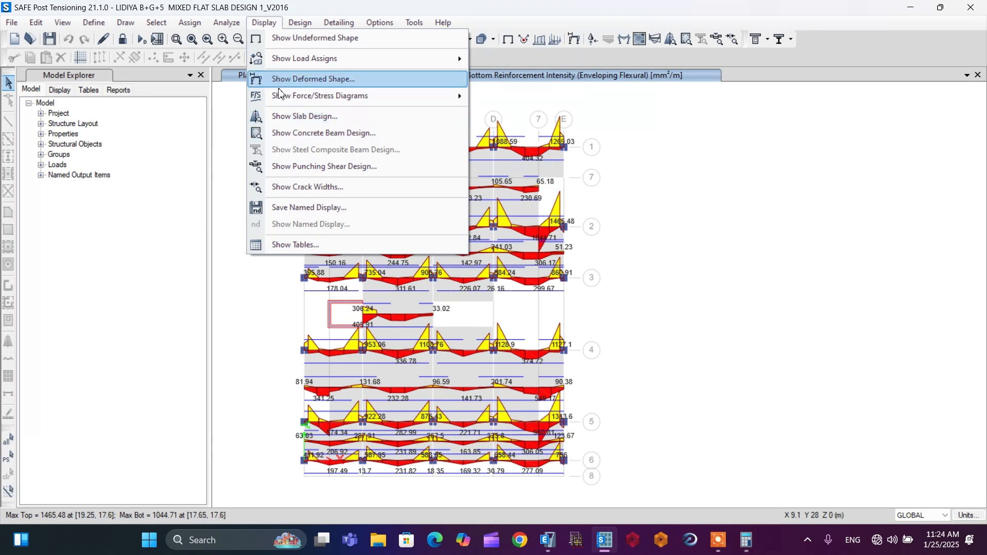
{"action": "left_click", "coordinate": [298, 118]}
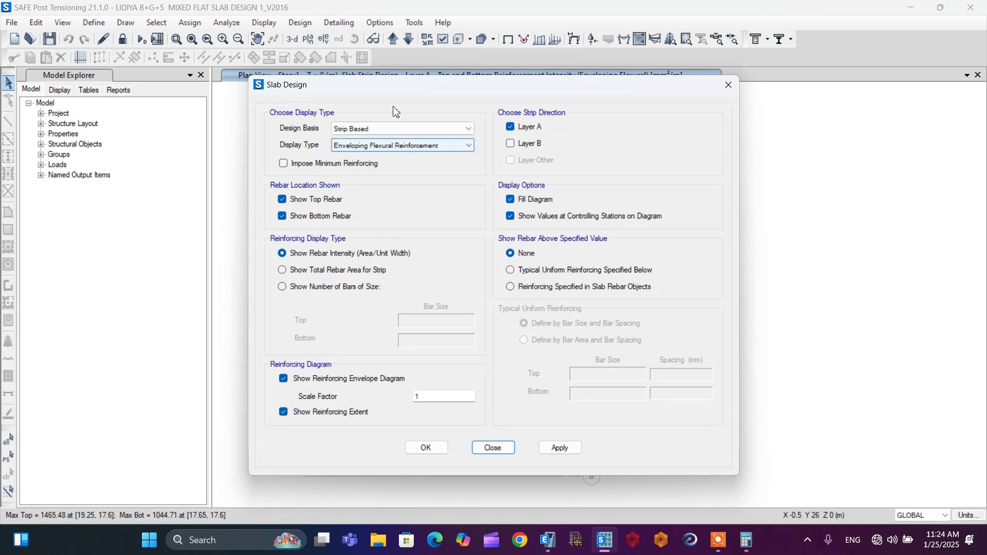
{"action": "left_click_drag", "start_coordinate": [377, 103], "coordinate": [299, 103]}
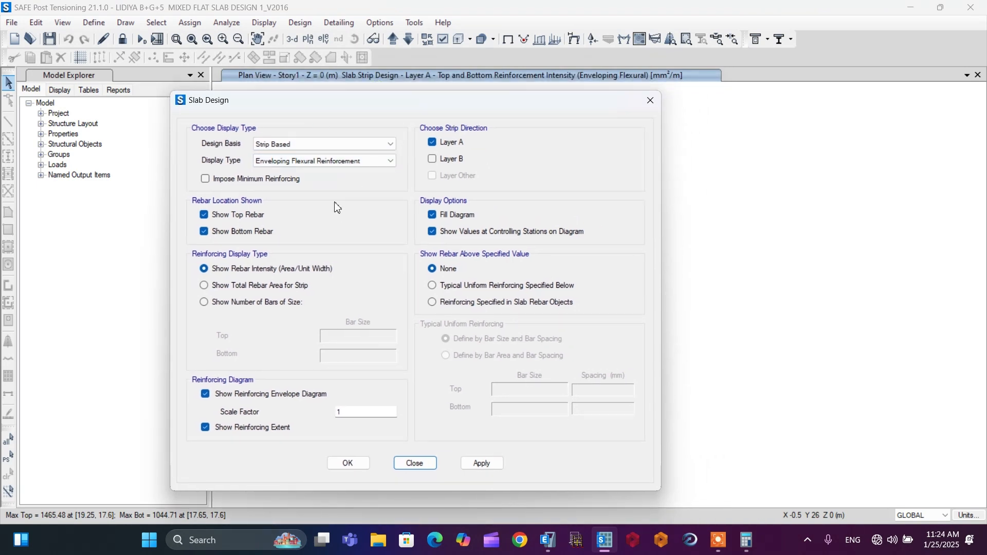
{"action": "left_click", "coordinate": [318, 144]}
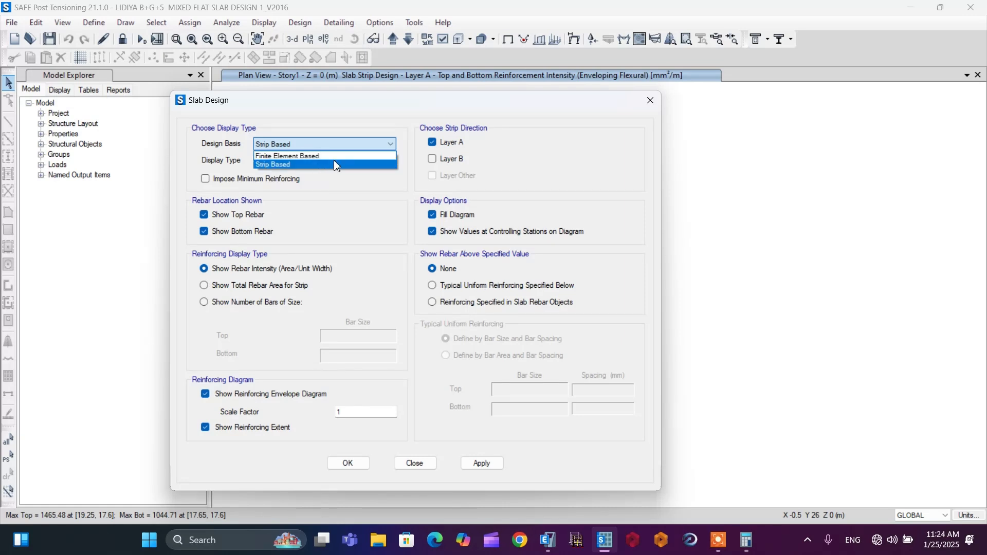
{"action": "left_click", "coordinate": [292, 165]}
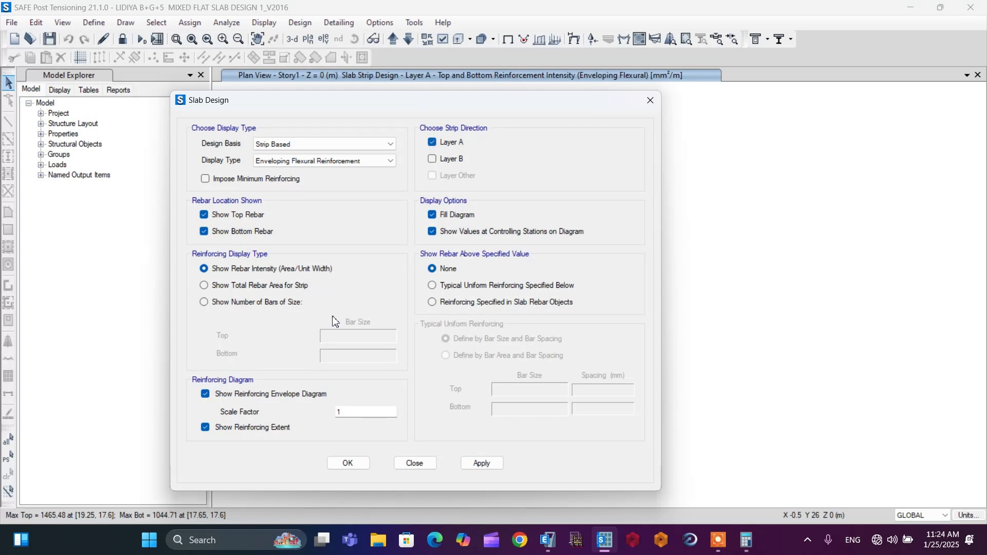
{"action": "left_click", "coordinate": [354, 468]}
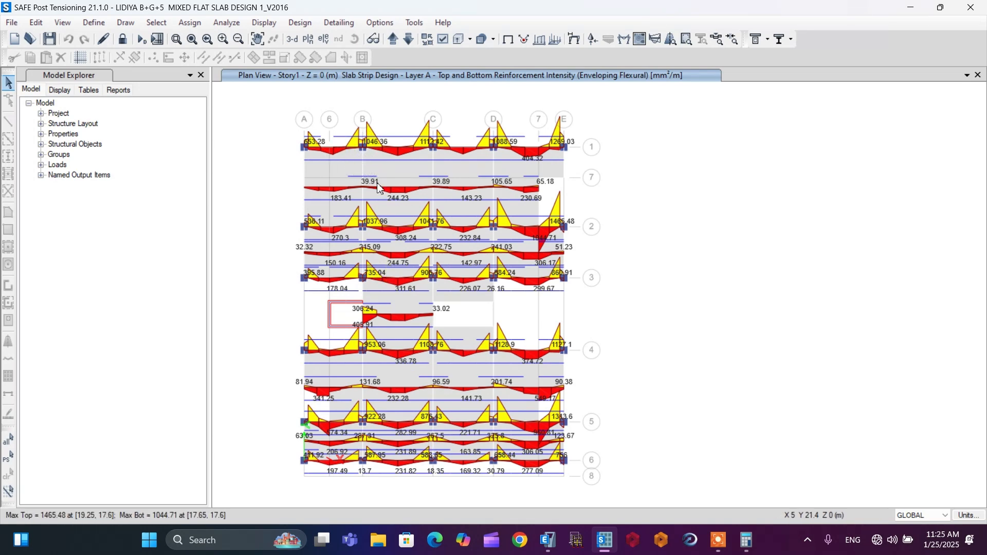
{"action": "scroll", "coordinate": [325, 146], "scroll_direction": "up", "scroll_amount": 3}
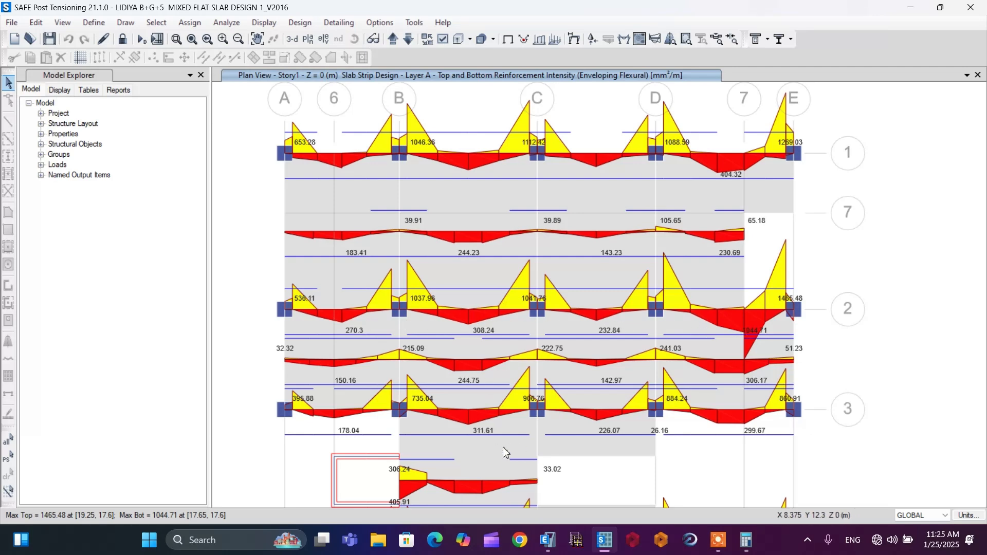
{"action": "scroll", "coordinate": [508, 447], "scroll_direction": "down", "scroll_amount": 4}
{"action": "scroll", "coordinate": [519, 460], "scroll_direction": "up", "scroll_amount": 2}
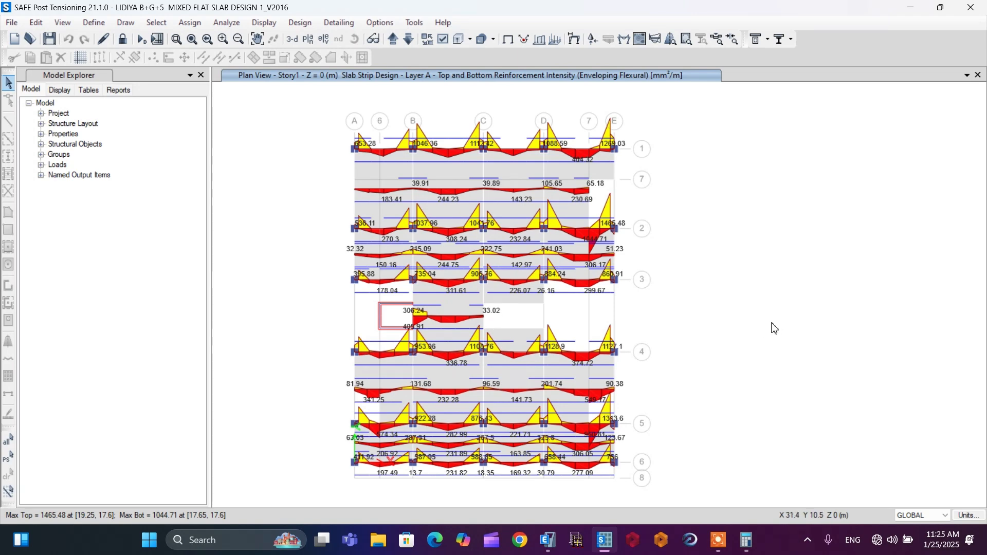
Switch the slab design display's strip direction from layer A to layer B, keeping the strip-based enveloping flexural reinforcement
{"action": "left_click", "coordinate": [269, 24]}
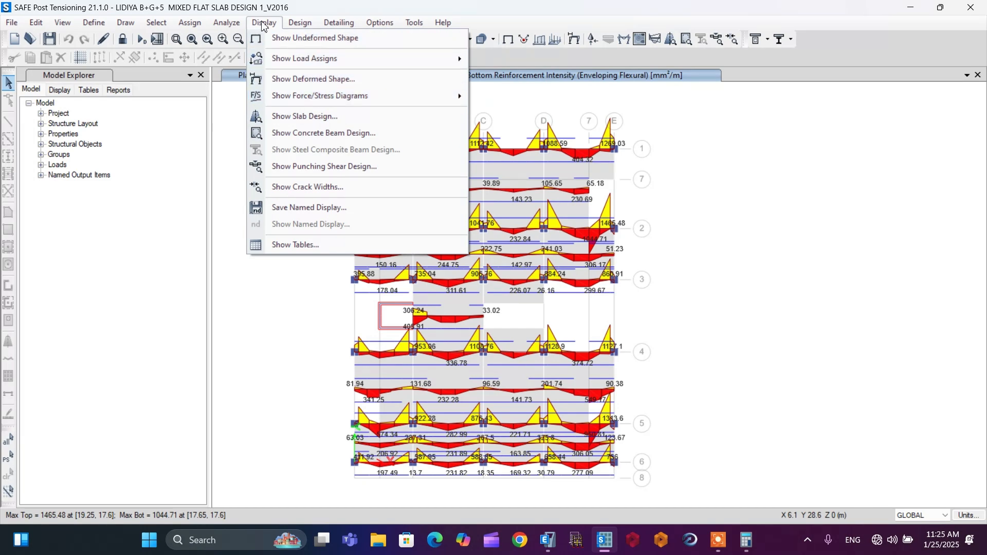
{"action": "left_click", "coordinate": [287, 118]}
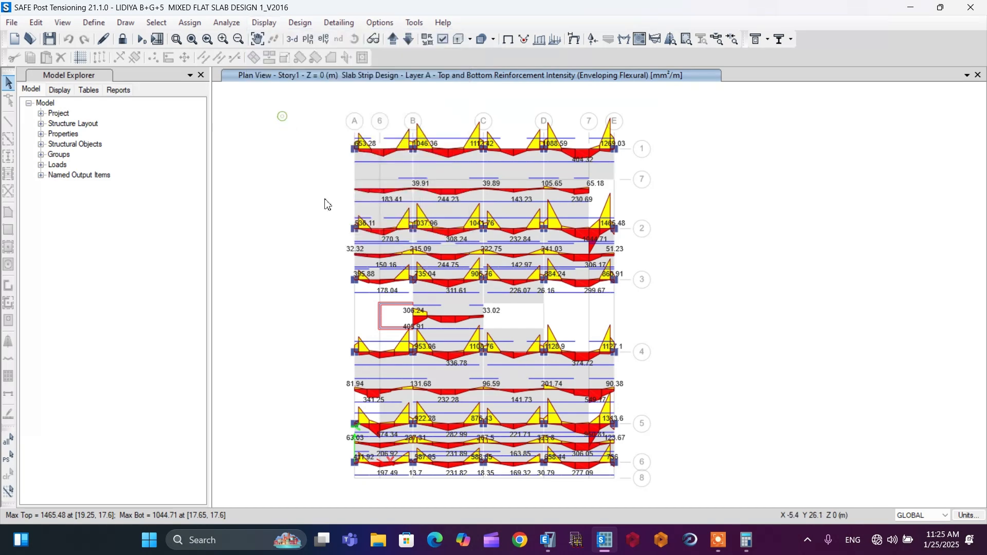
{"action": "left_click", "coordinate": [510, 144]}
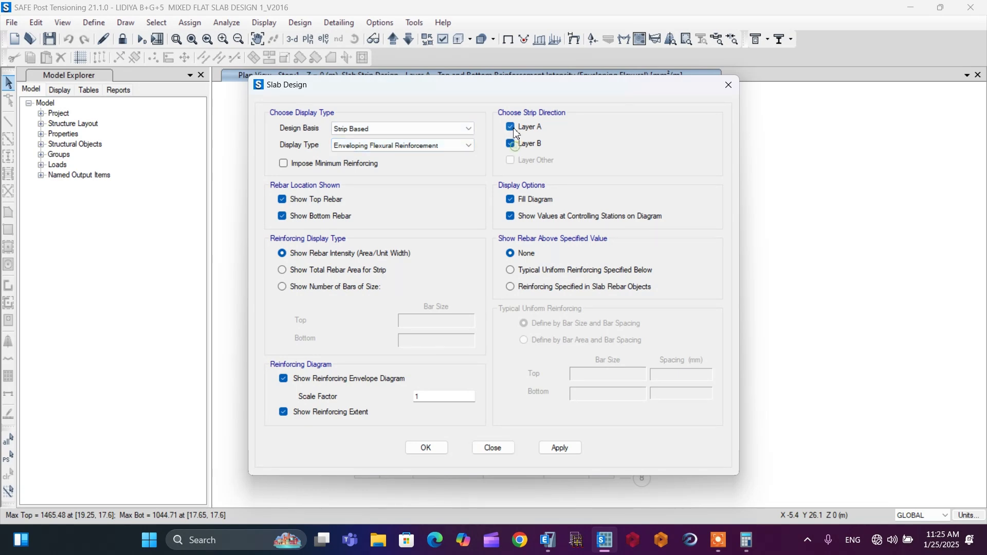
{"action": "left_click", "coordinate": [510, 127]}
{"action": "left_click", "coordinate": [434, 448]}
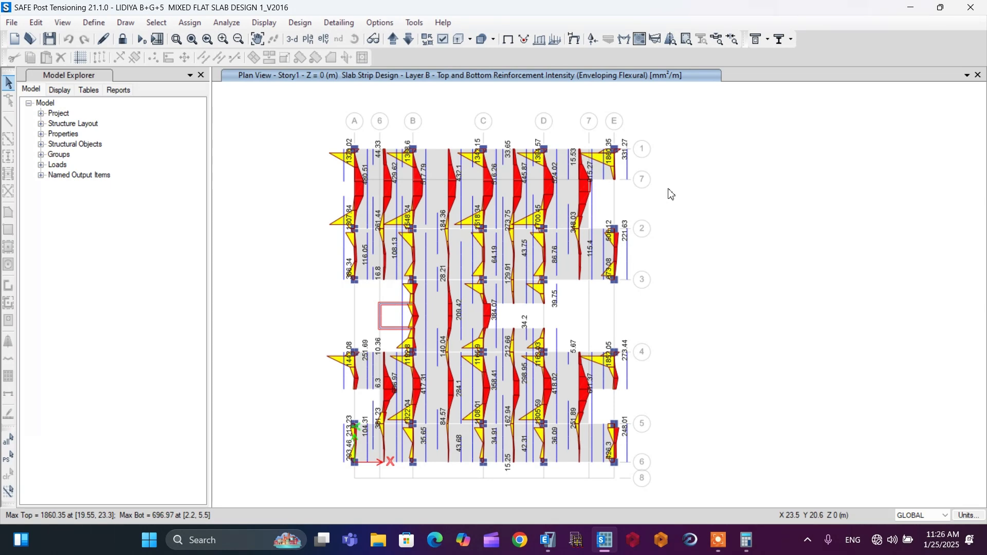
Display the punching shear D/C ratios for the Story1 slab's columns
{"action": "left_click", "coordinate": [264, 22]}
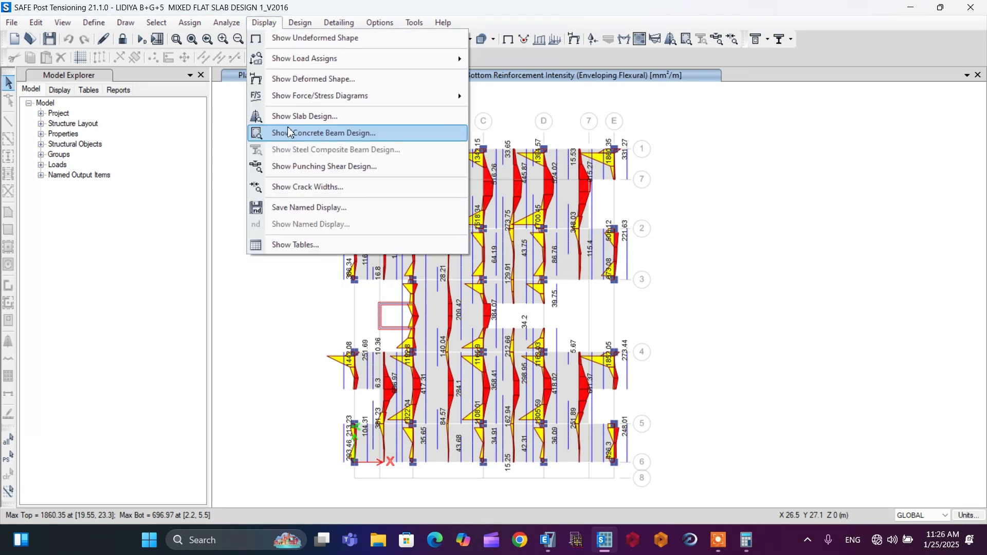
{"action": "left_click", "coordinate": [288, 166]}
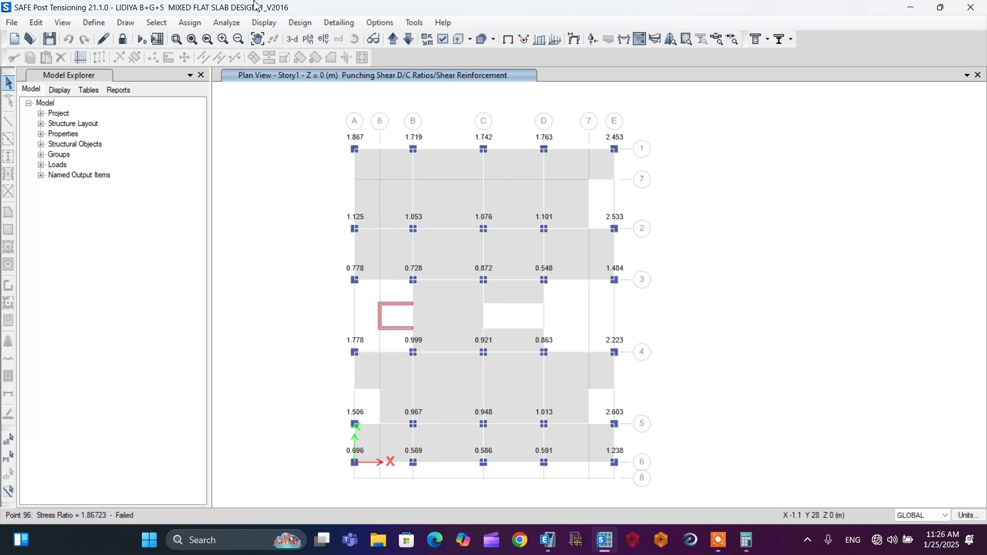
Return from the punching shear results to the layer B strip reinforcement diagram and inspect the values around gridlines 1 to 4
{"action": "left_click", "coordinate": [264, 22]}
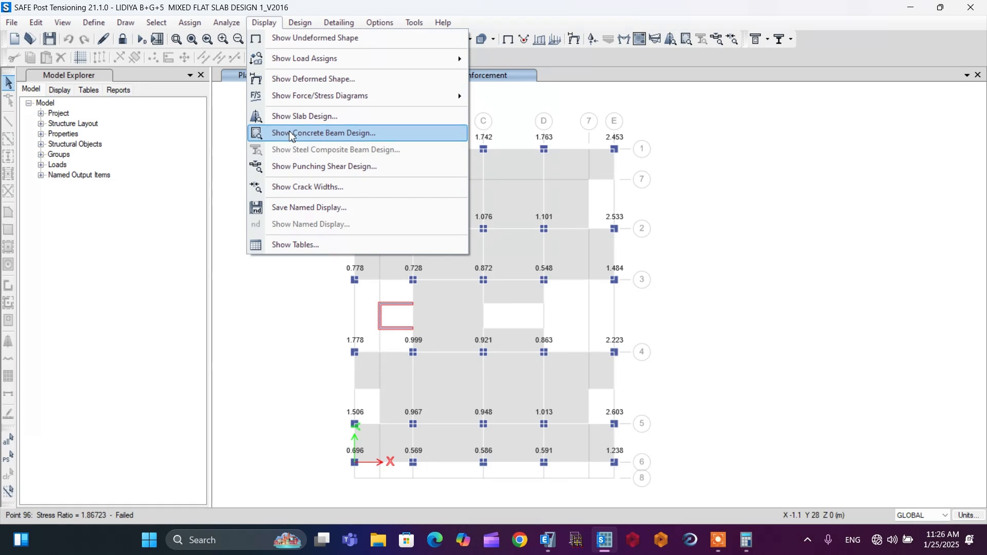
{"action": "left_click", "coordinate": [294, 117]}
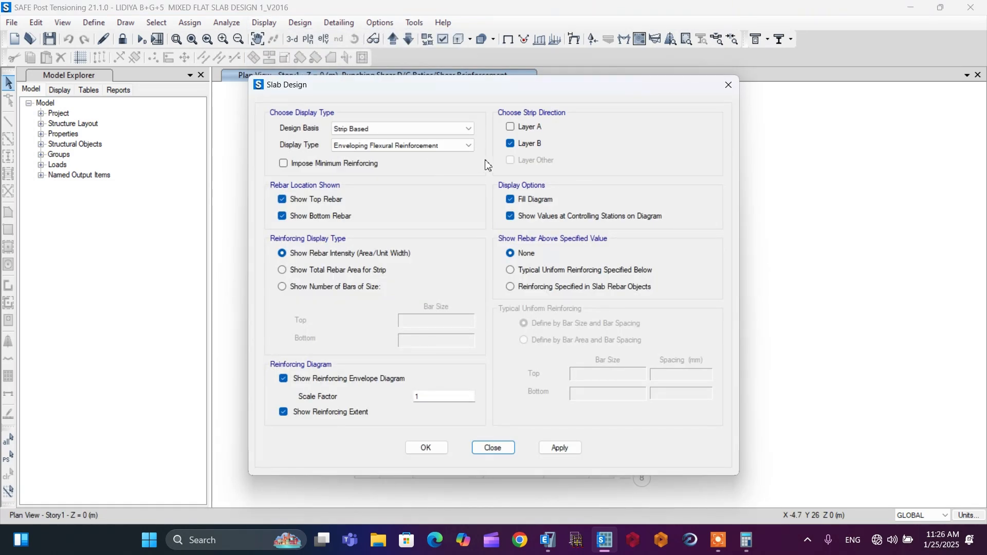
{"action": "left_click", "coordinate": [434, 452]}
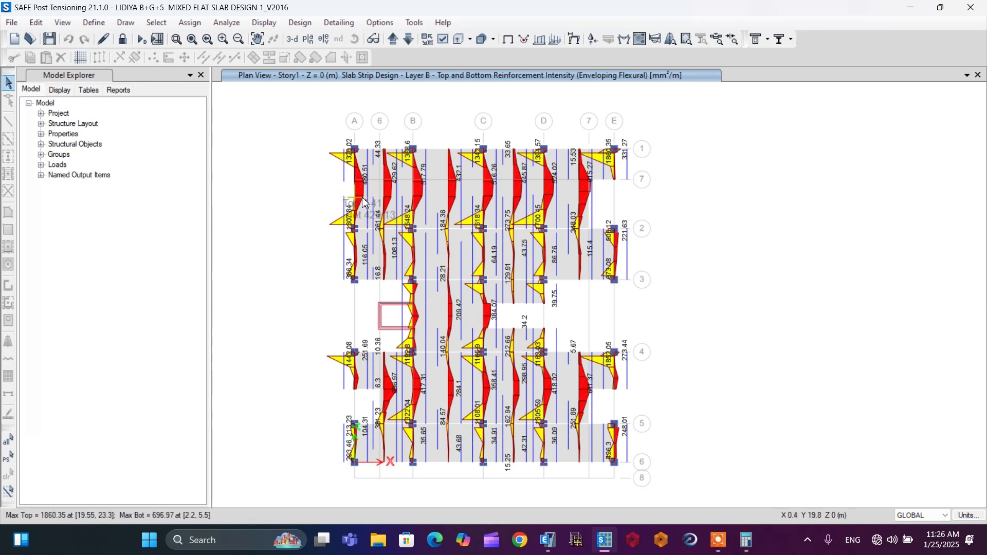
{"action": "scroll", "coordinate": [391, 185], "scroll_direction": "up", "scroll_amount": 2}
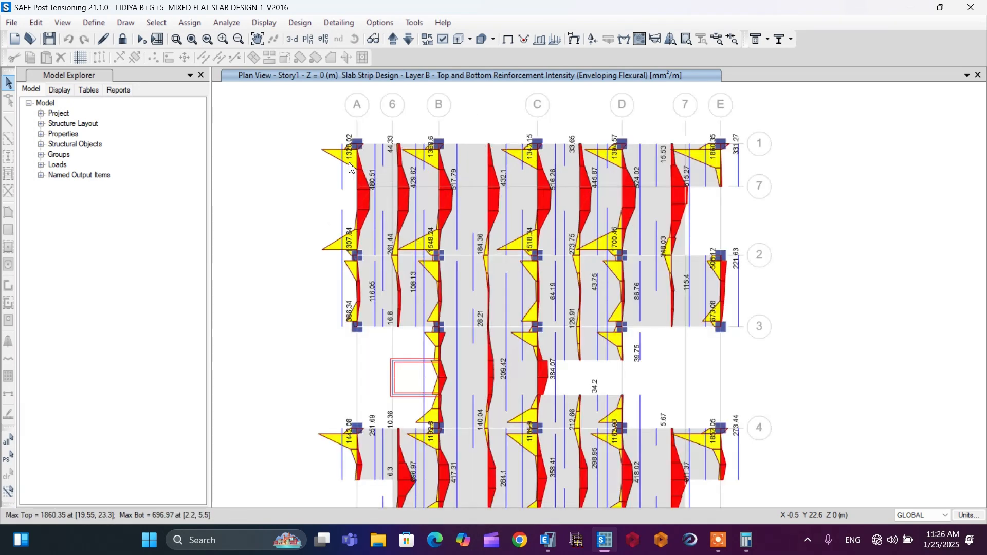
{"action": "scroll", "coordinate": [392, 189], "scroll_direction": "down", "scroll_amount": 2}
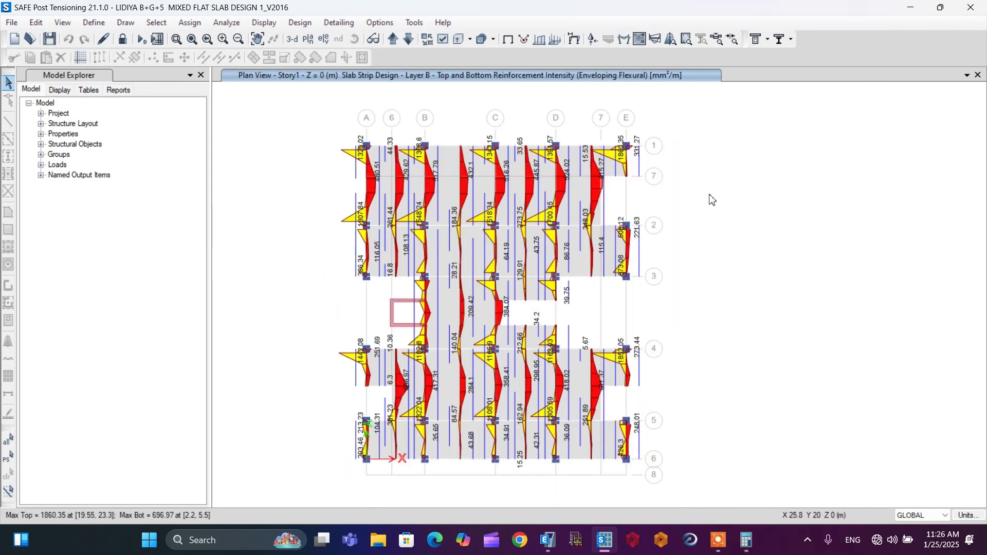